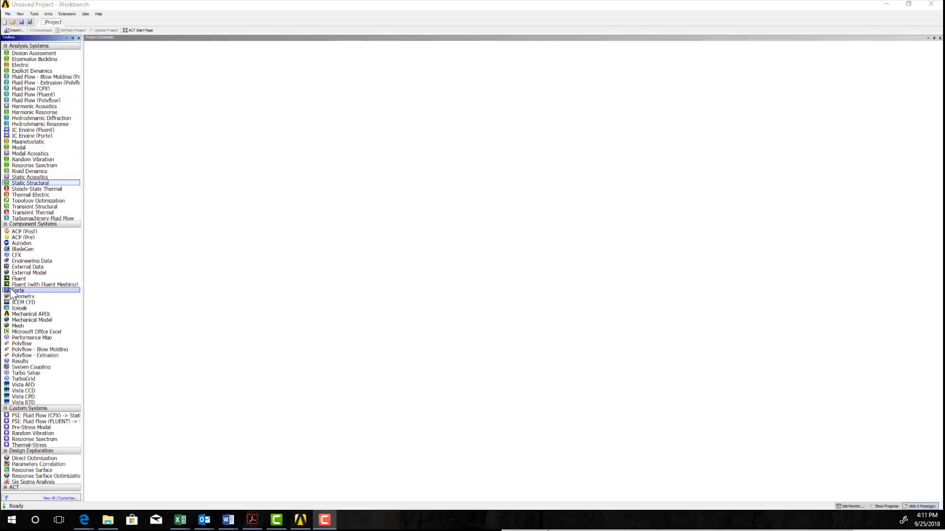
# Add a standalone Geometry component system to the project schematic and open its geometry in SpaceClaim.
pyautogui.moveTo(7, 298); pyautogui.dragTo(114, 67)
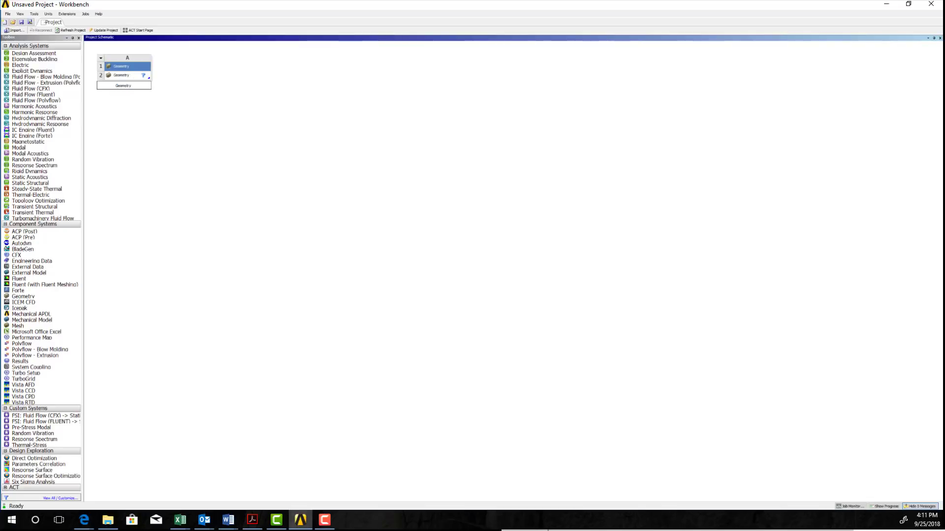
pyautogui.doubleClick(135, 75)
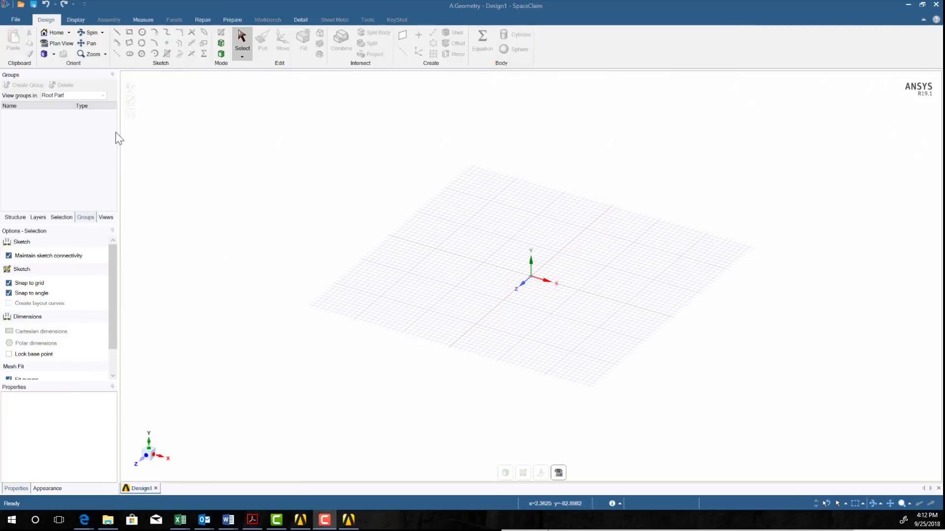
# Open the recent document solidbodypressurevessel.scdoc.
pyautogui.click(13, 19)
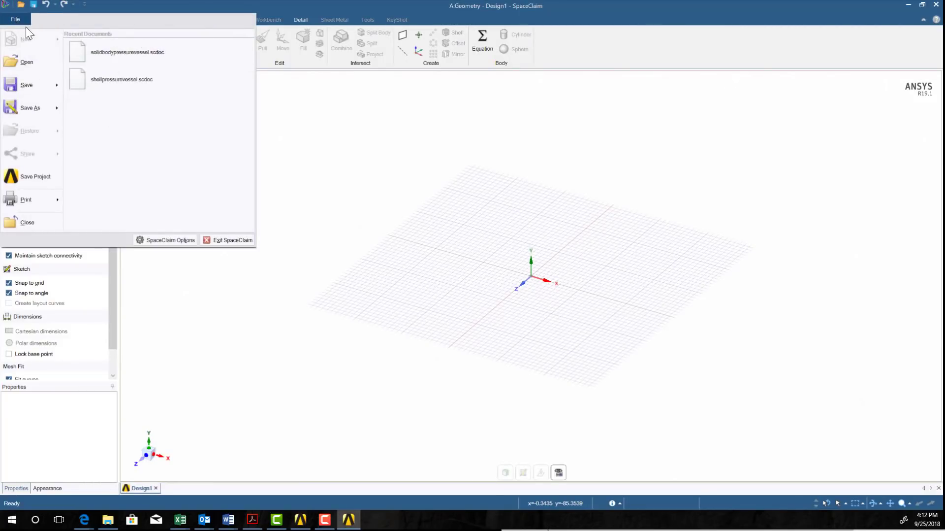
pyautogui.click(93, 51)
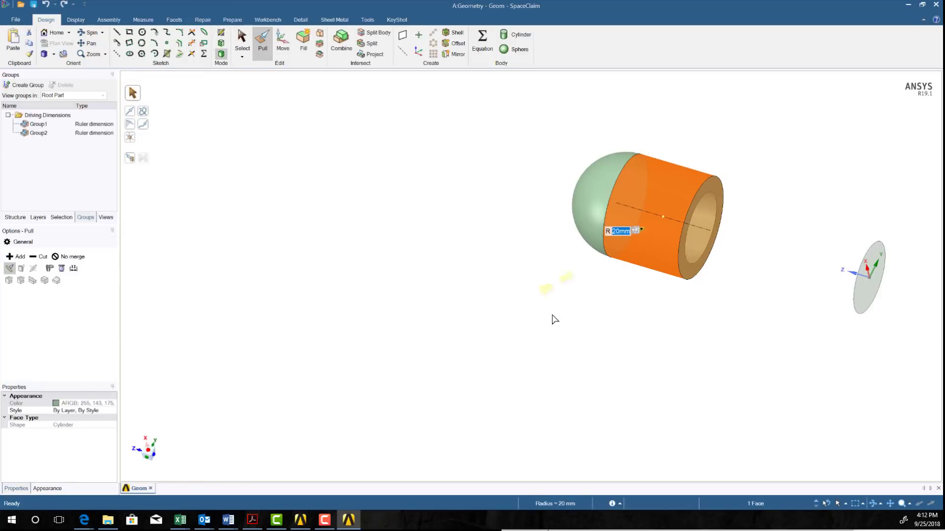
# Pull the ring-shaped face at the vessel's open end outward along its axis by about 12.19 mm.
pyautogui.moveTo(593, 291); pyautogui.dragTo(593, 241, button='middle')
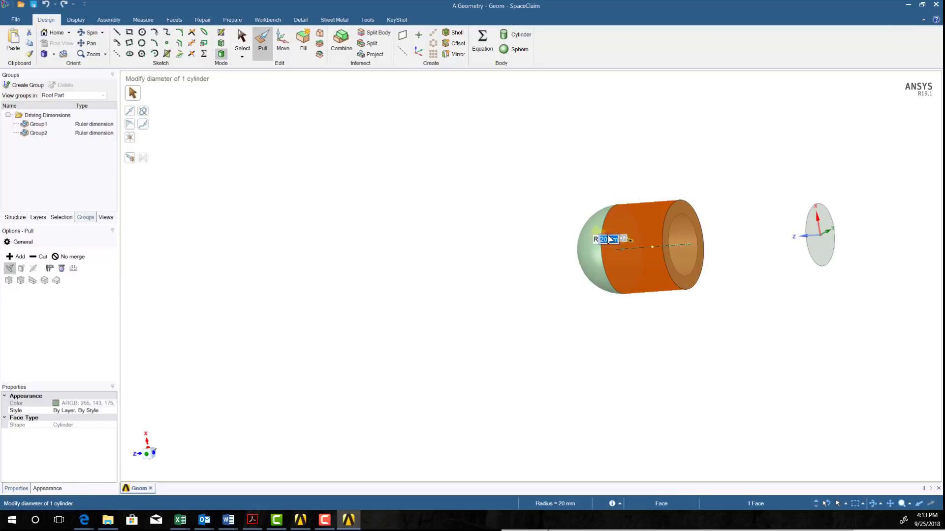
pyautogui.moveTo(600, 343); pyautogui.dragTo(643, 348, button='middle')
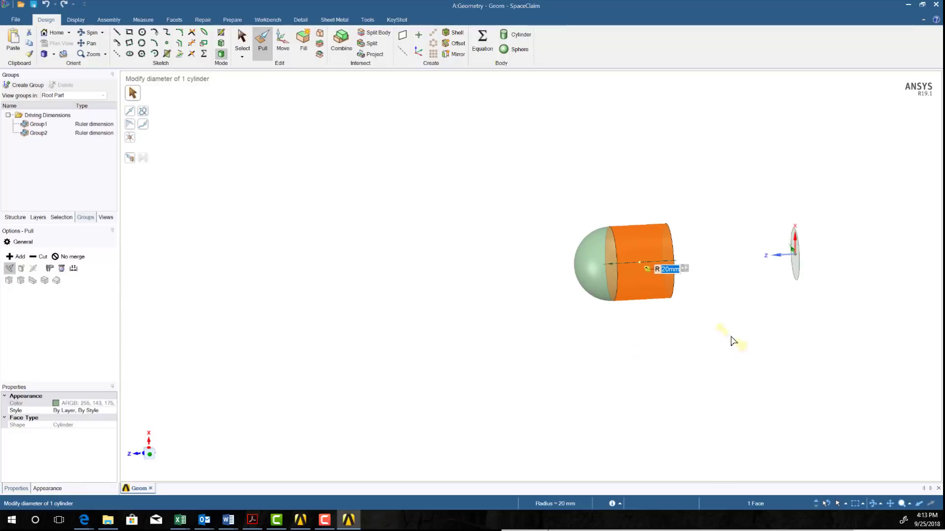
pyautogui.moveTo(733, 339); pyautogui.dragTo(692, 327, button='middle')
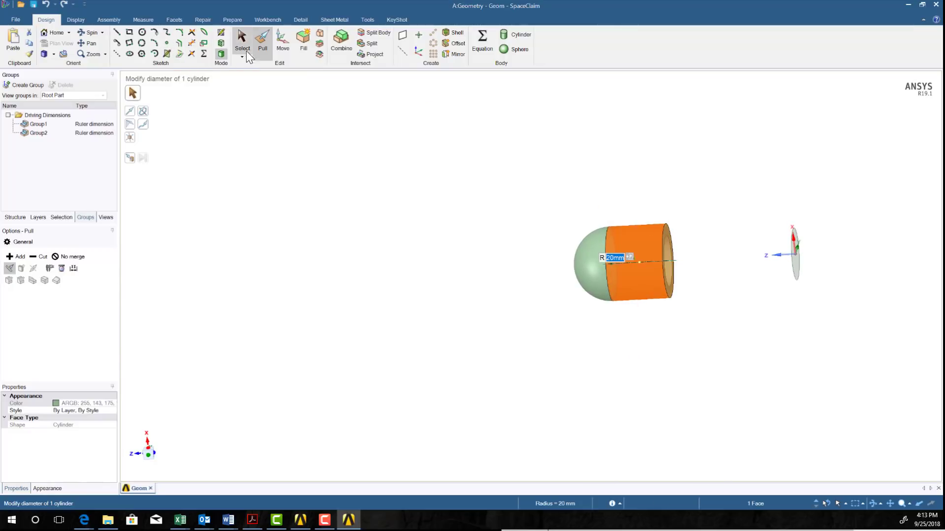
pyautogui.click(669, 236)
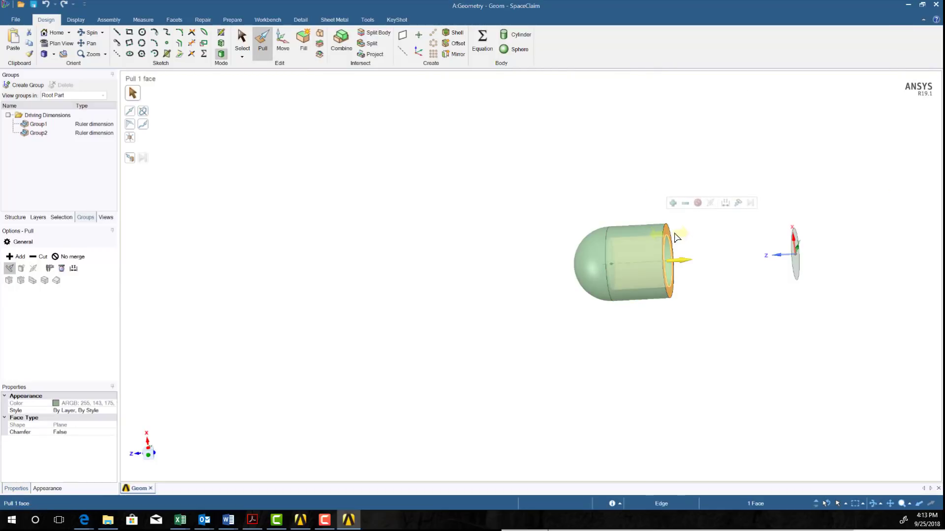
pyautogui.moveTo(686, 238); pyautogui.dragTo(689, 259)
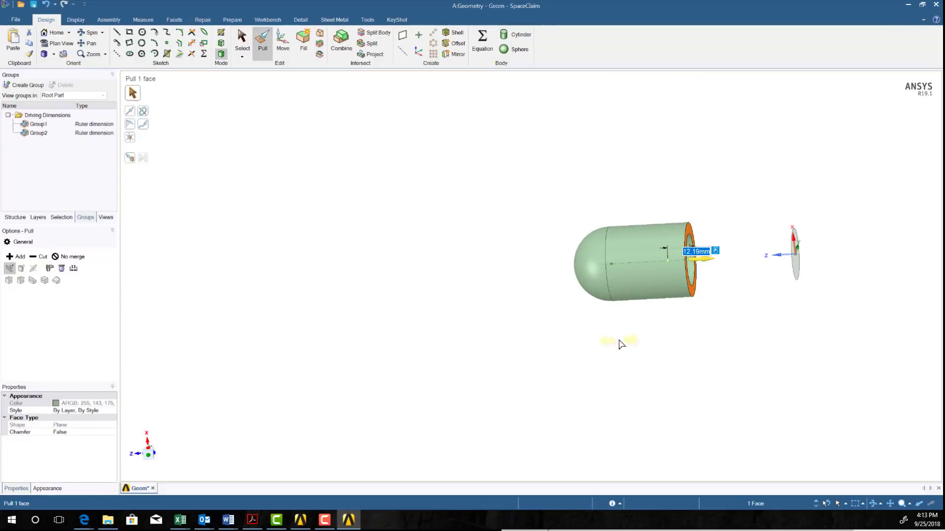
pyautogui.click(622, 344)
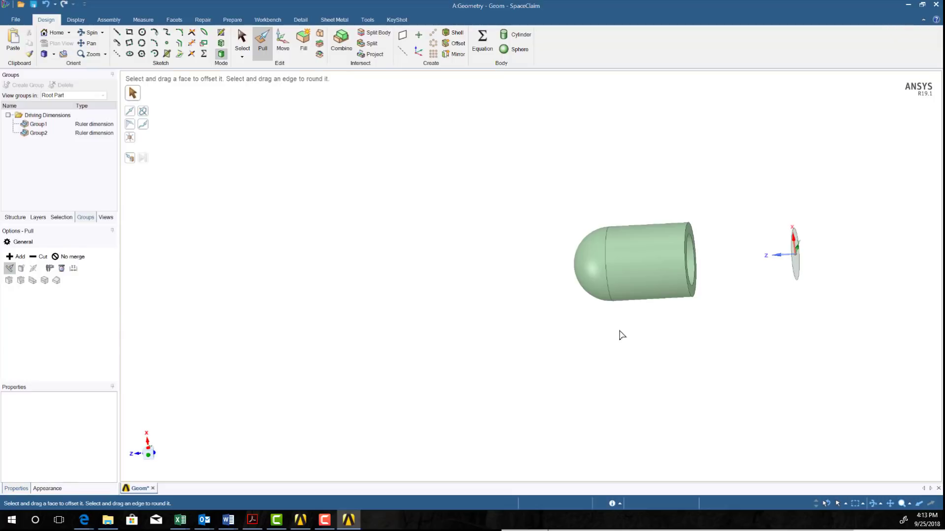
# Create two perpendicular planes through the vessel's axis, one in the Y-Z directions and one in the X-Z directions.
pyautogui.moveTo(436, 336); pyautogui.dragTo(537, 325, button='middle')
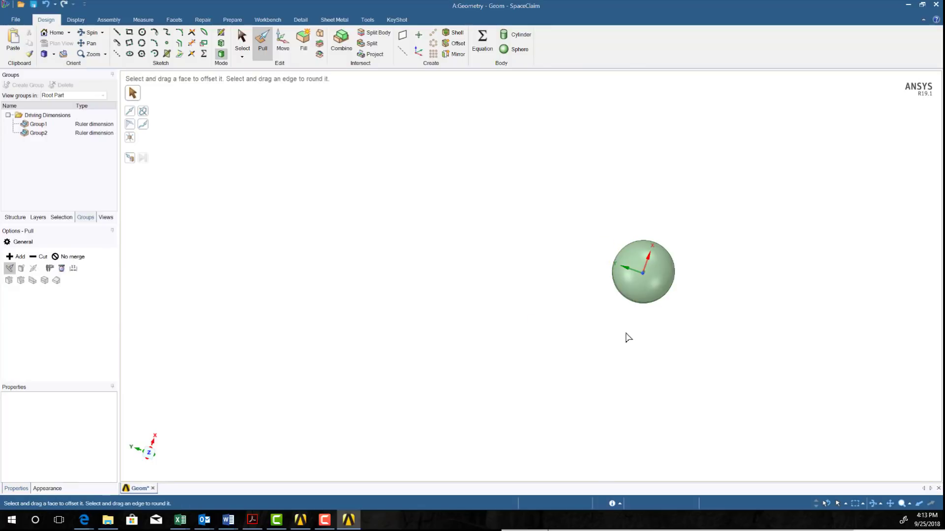
pyautogui.moveTo(687, 234); pyautogui.dragTo(499, 320, button='middle')
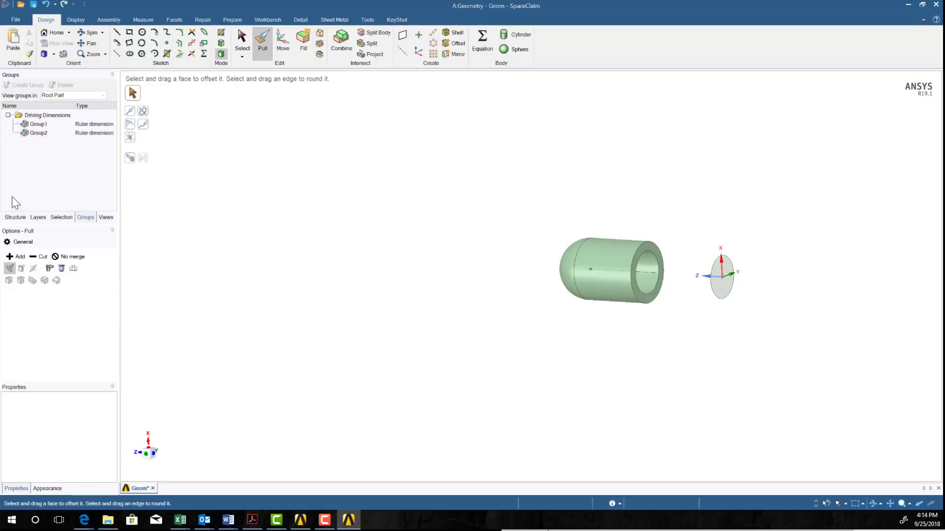
pyautogui.click(15, 216)
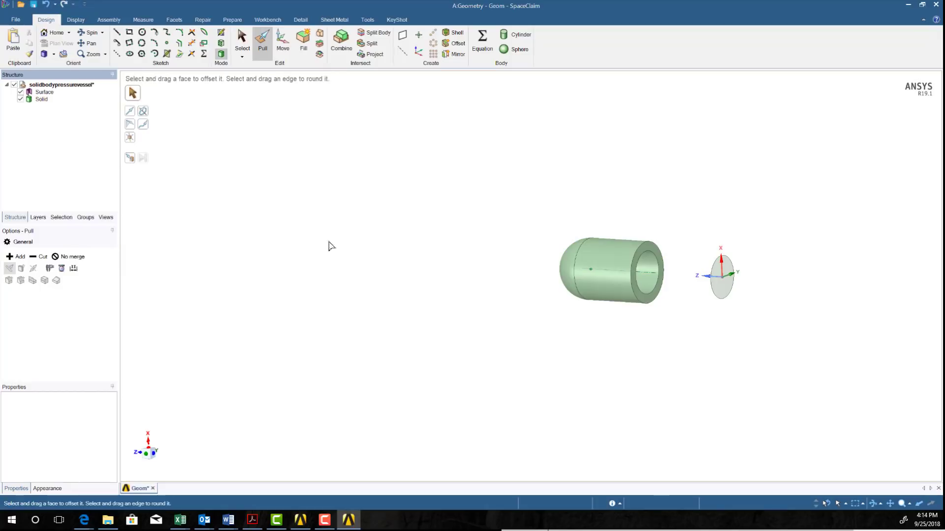
pyautogui.click(403, 34)
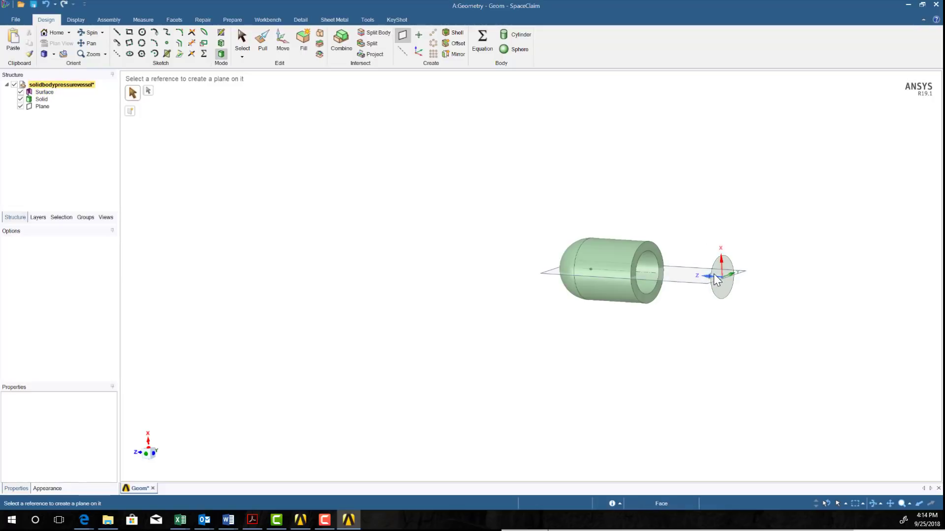
pyautogui.click(720, 266)
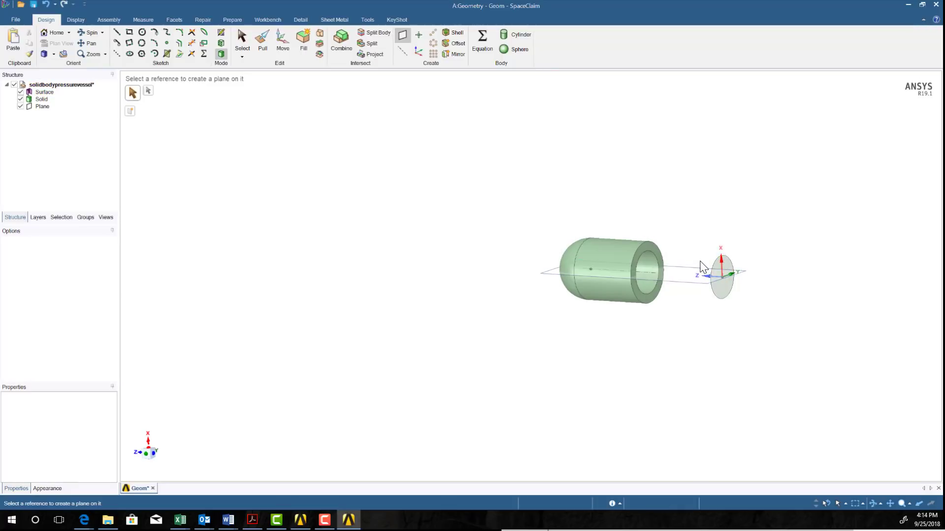
pyautogui.click(711, 266)
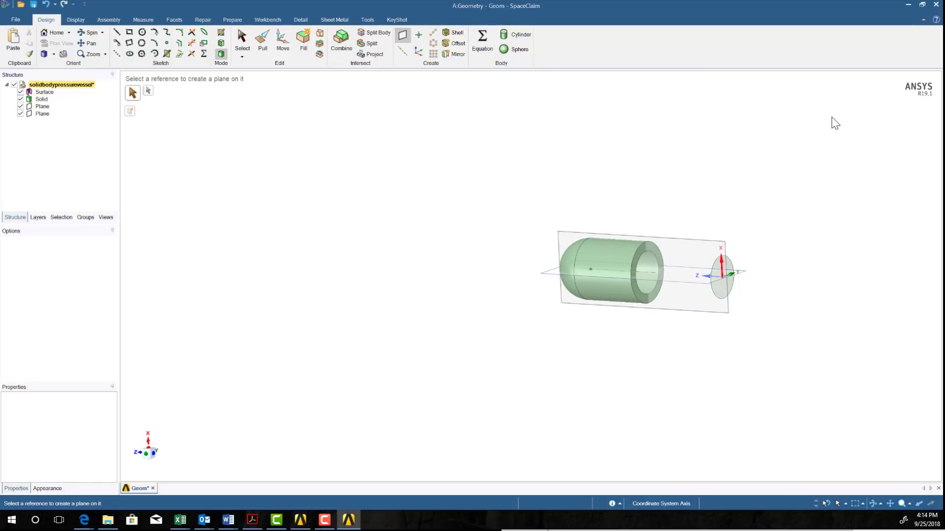
# Split the vessel body lengthwise with the vertical X-Z plane using Split By Plane, keeping both halves.
pyautogui.moveTo(621, 325); pyautogui.dragTo(559, 321, button='middle')
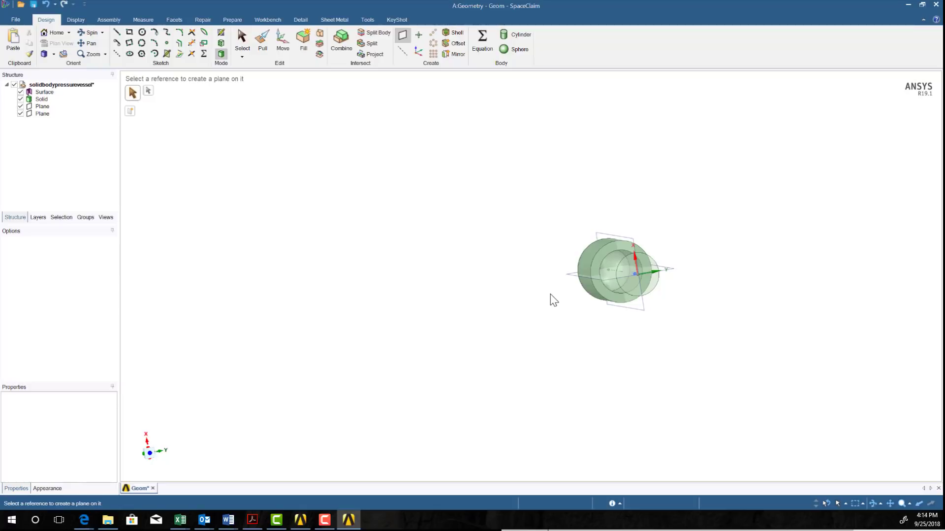
pyautogui.moveTo(532, 320); pyautogui.dragTo(580, 321, button='middle')
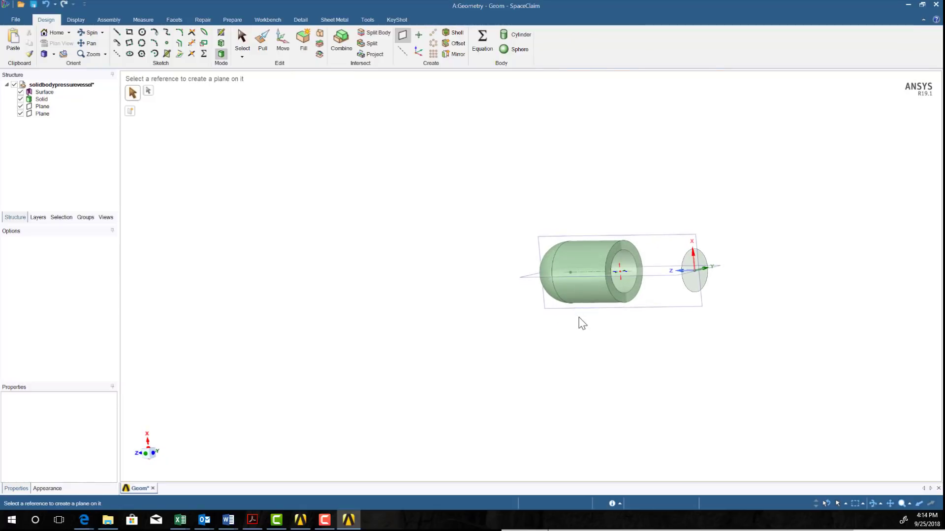
pyautogui.click(233, 20)
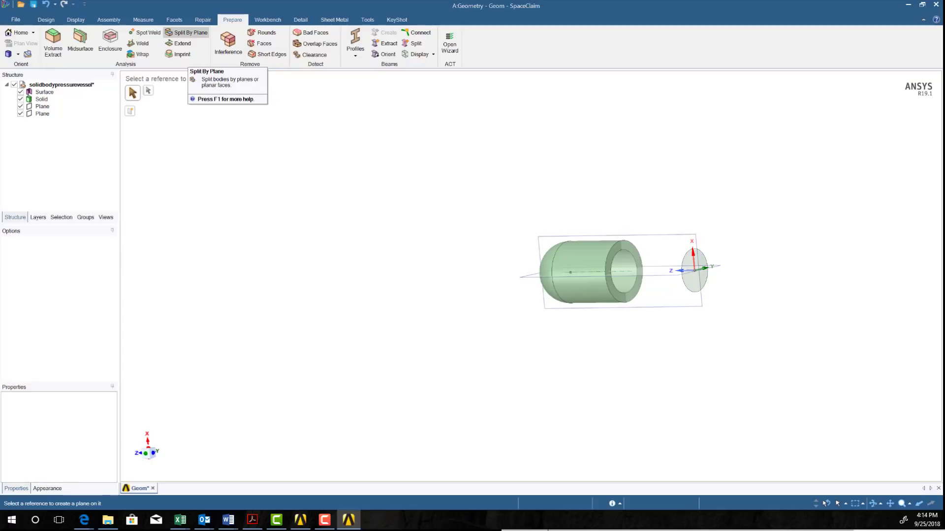
pyautogui.click(188, 32)
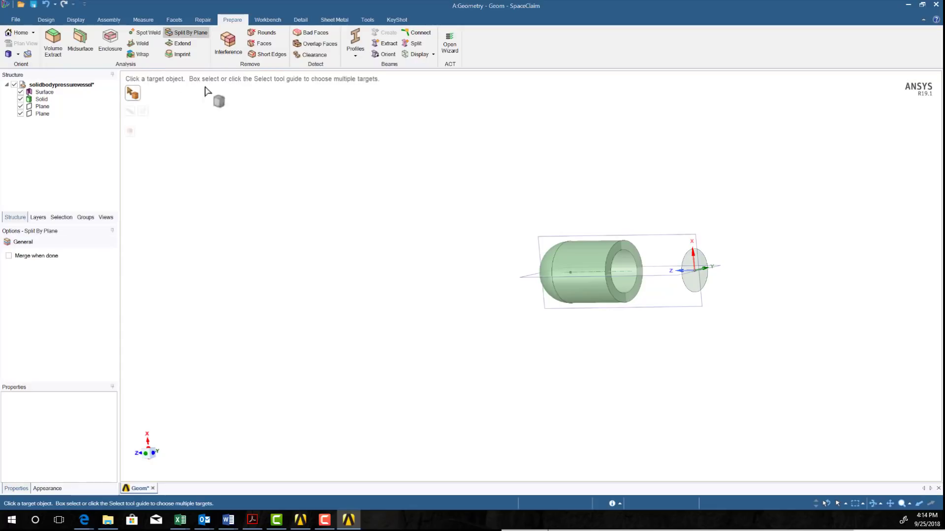
pyautogui.click(594, 265)
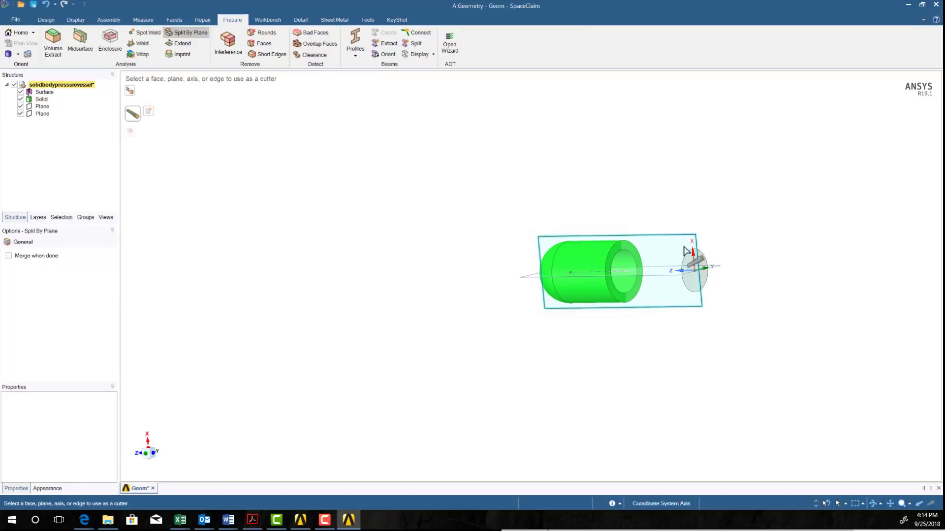
pyautogui.click(703, 305)
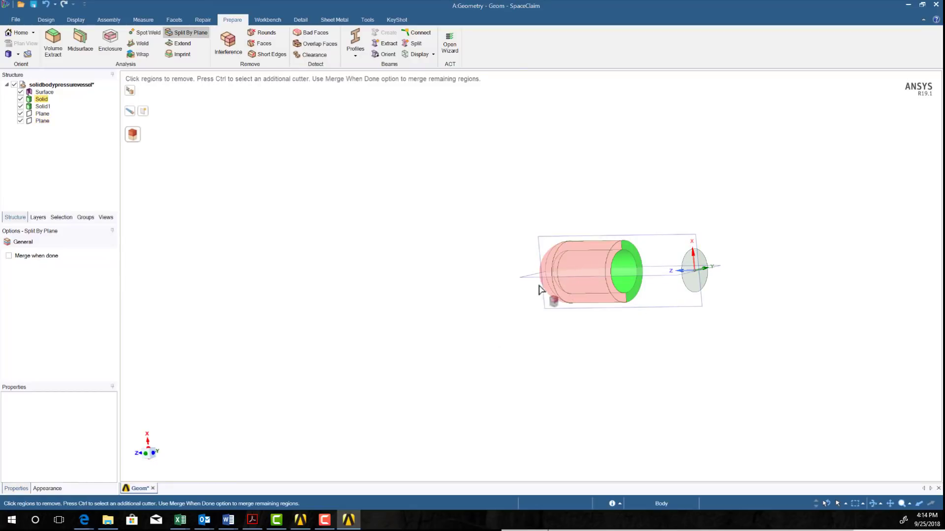
pyautogui.click(485, 358)
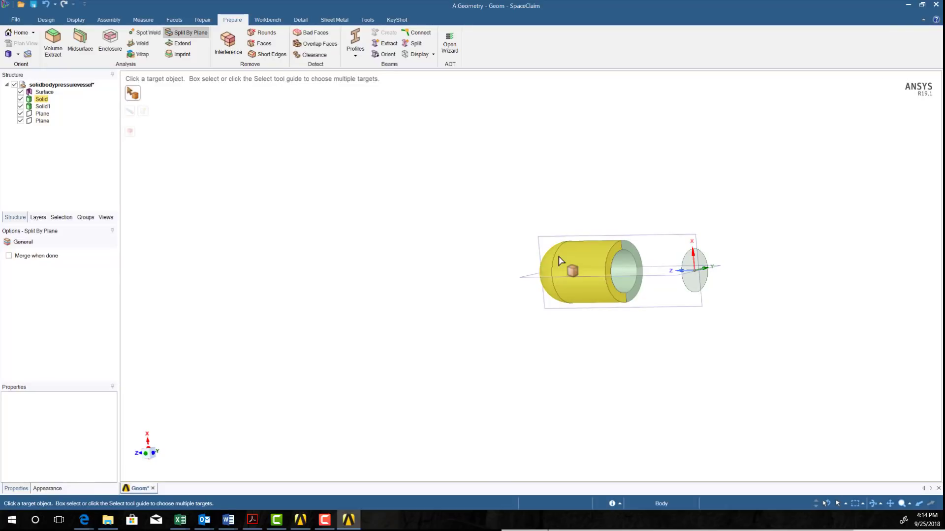
# Split the half on the negative Y side with the horizontal Y-Z plane, keeping both quarters.
pyautogui.click(593, 266)
pyautogui.click(585, 276)
pyautogui.moveTo(483, 411); pyautogui.dragTo(428, 401, button='middle')
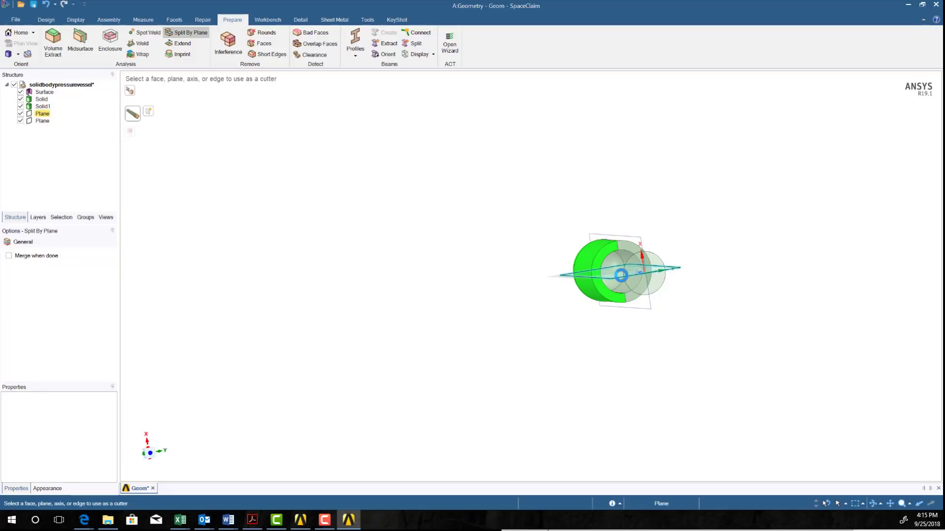
pyautogui.click(621, 275)
pyautogui.click(526, 257)
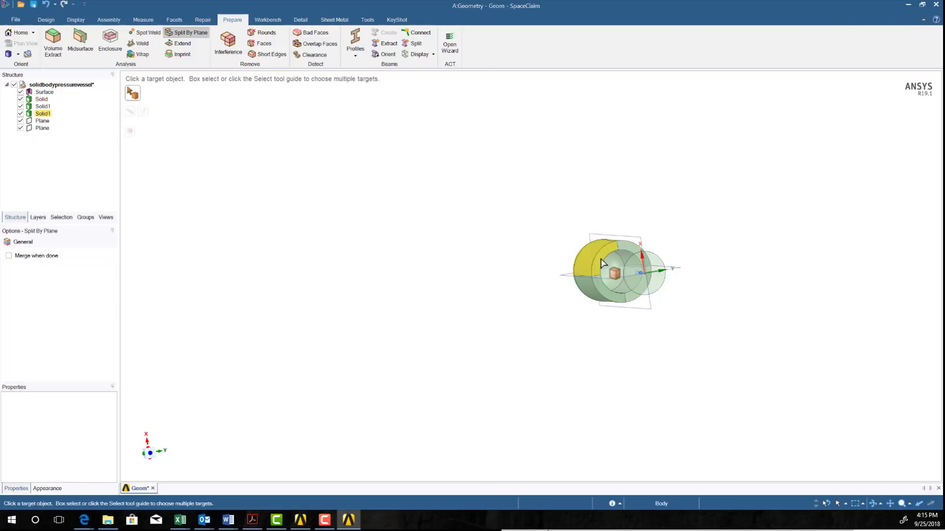
# Suppress the remaining half, the lower quarter solid and the circular surface for physics, leaving only the upper quarter active.
pyautogui.moveTo(472, 354); pyautogui.dragTo(565, 365, button='middle')
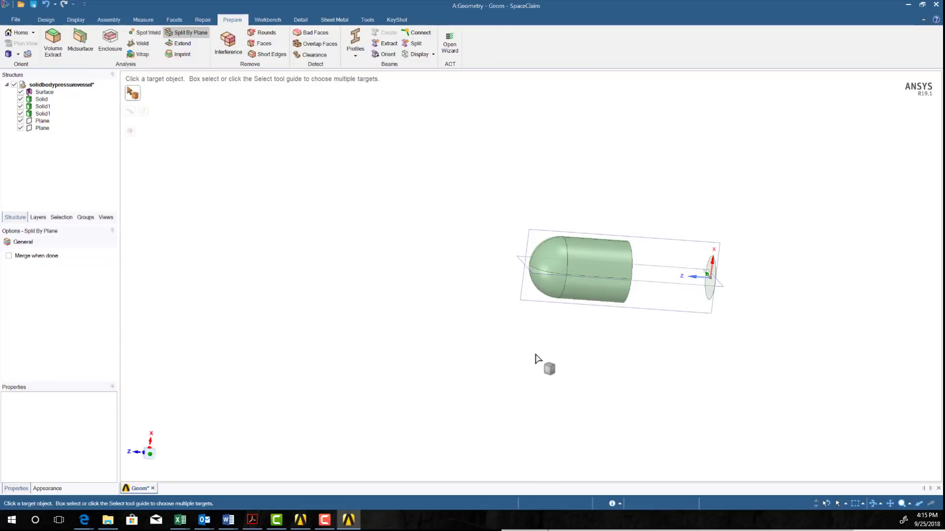
pyautogui.moveTo(577, 360); pyautogui.dragTo(575, 302, button='middle')
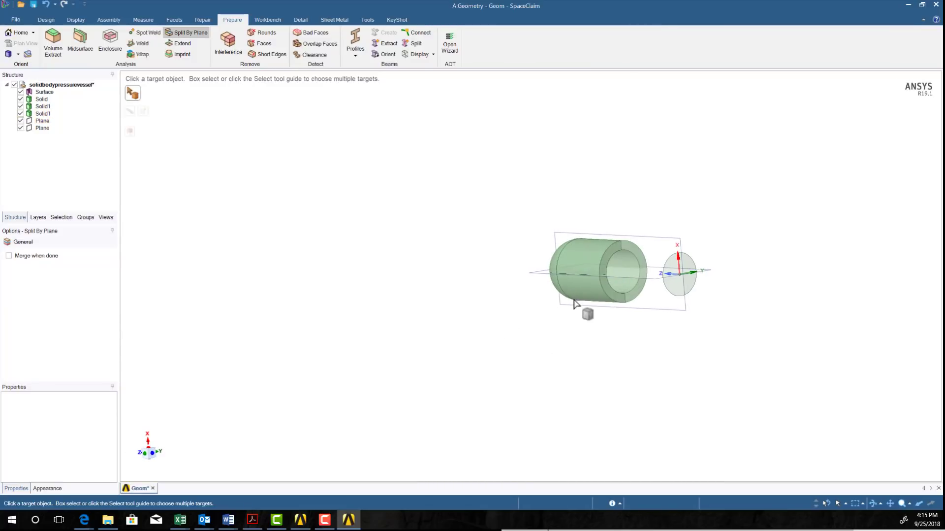
pyautogui.click(41, 107)
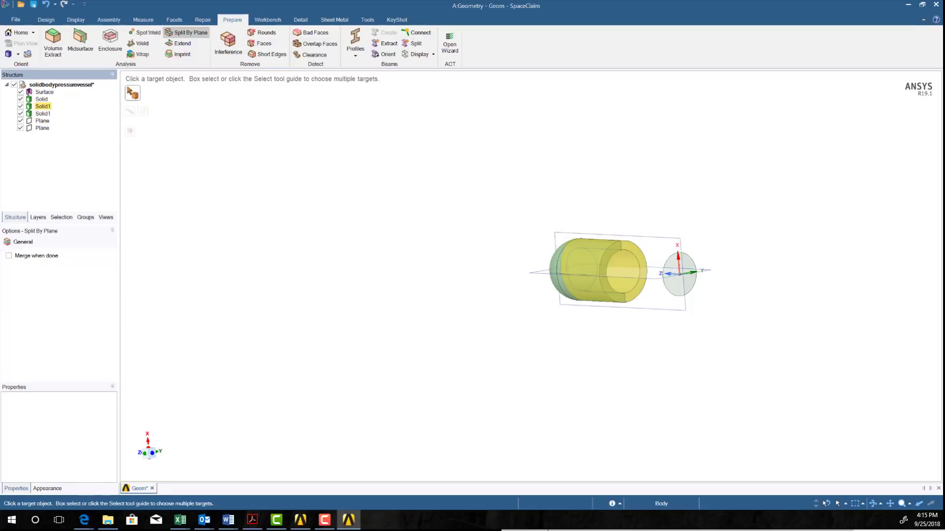
pyautogui.rightClick(41, 105)
pyautogui.click(55, 120)
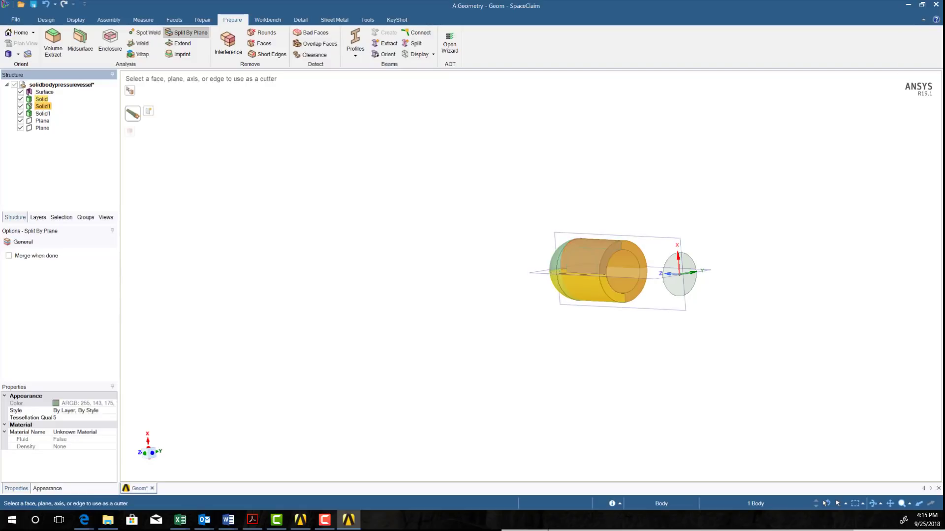
pyautogui.rightClick(39, 99)
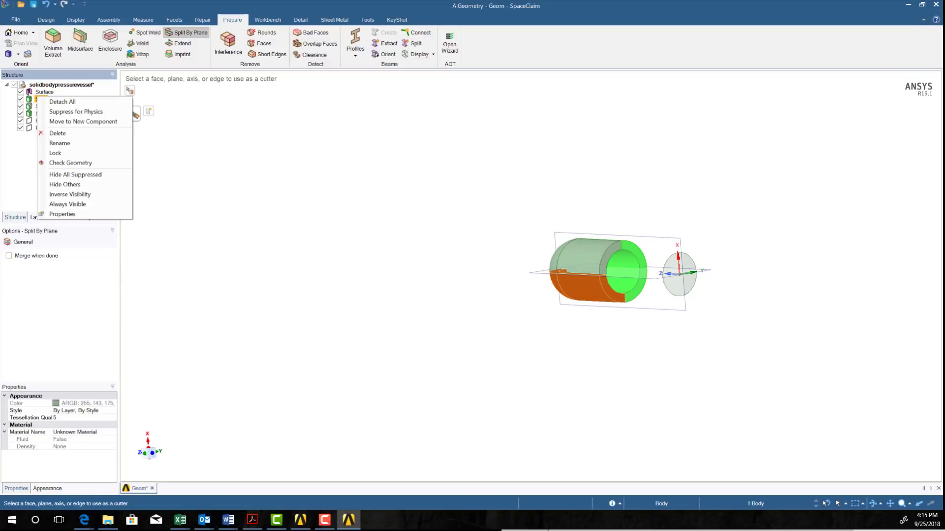
pyautogui.click(54, 113)
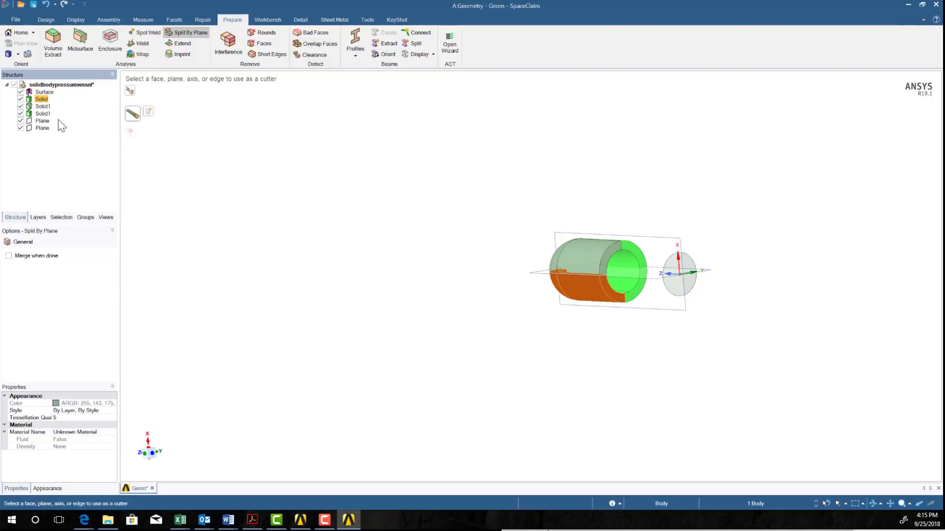
pyautogui.click(44, 92)
pyautogui.rightClick(43, 93)
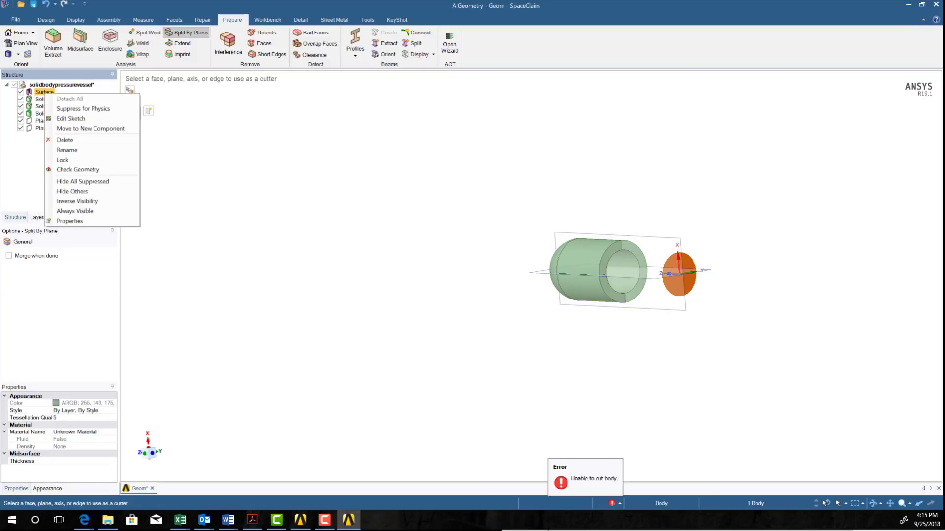
pyautogui.click(63, 110)
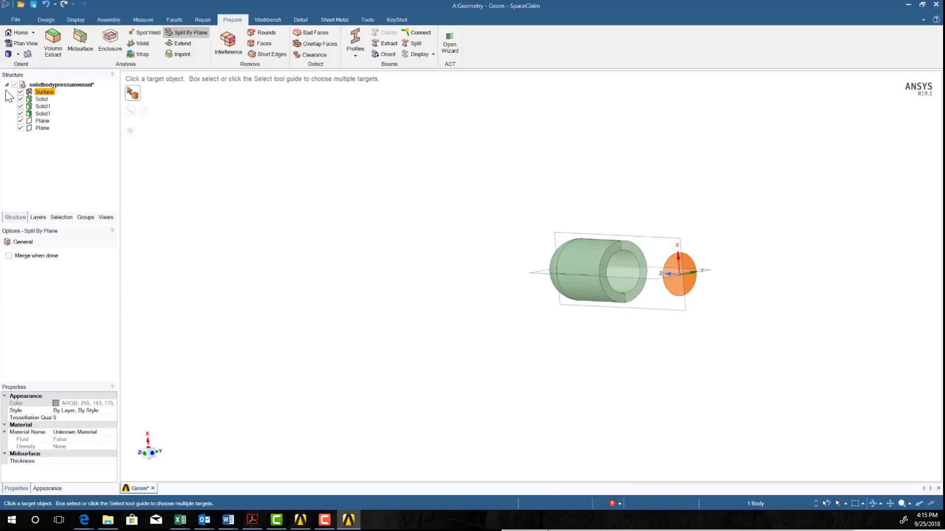
# Hide the suppressed circular surface, lower quarter and half body.
pyautogui.click(20, 93)
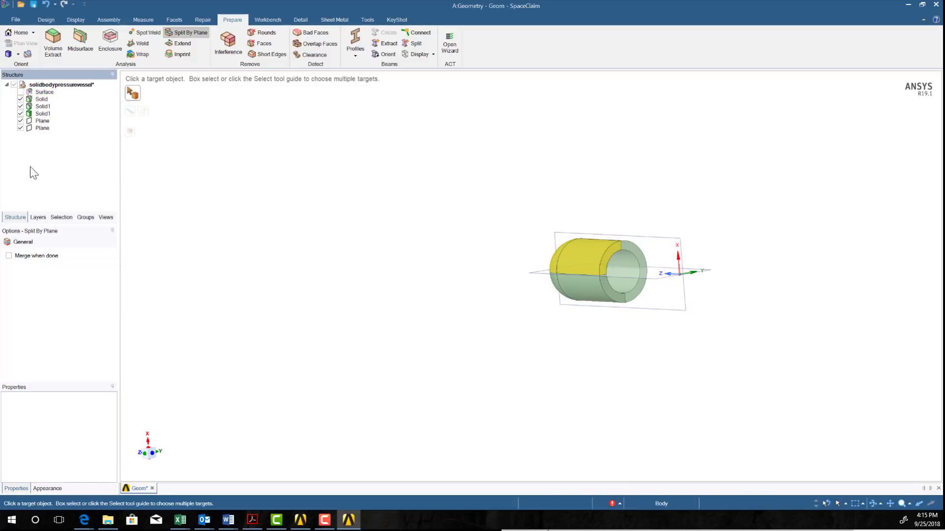
pyautogui.click(21, 99)
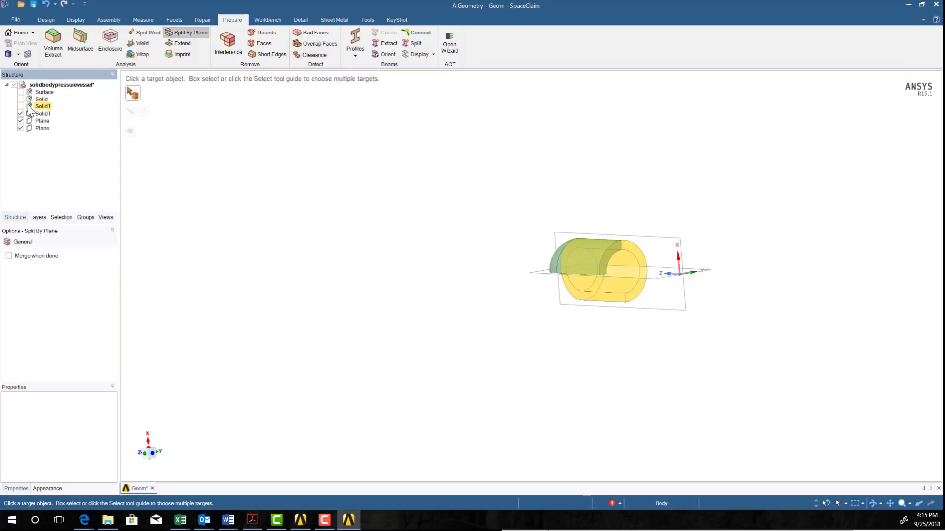
# Turn off the visibility of the last suppressed solid so only the active upper quarter is displayed.
pyautogui.click(21, 105)
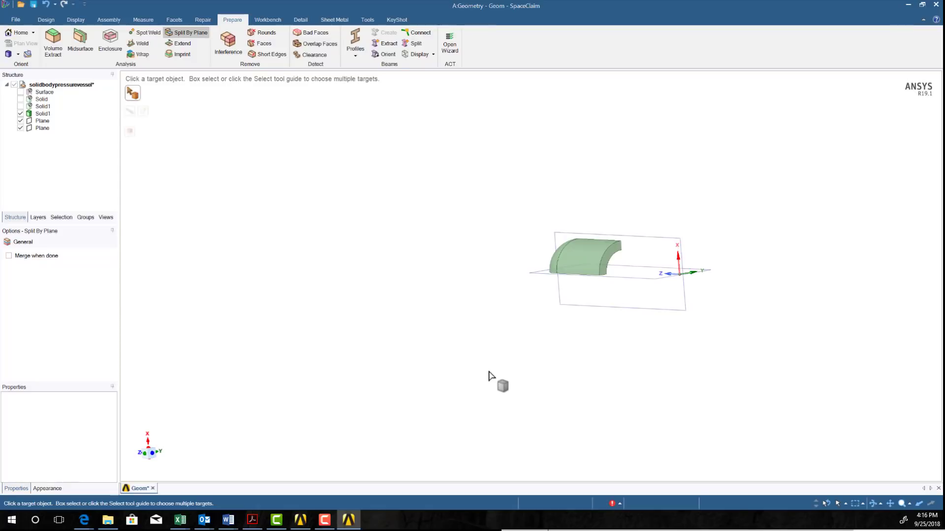
pyautogui.moveTo(485, 302); pyautogui.dragTo(421, 375, button='middle')
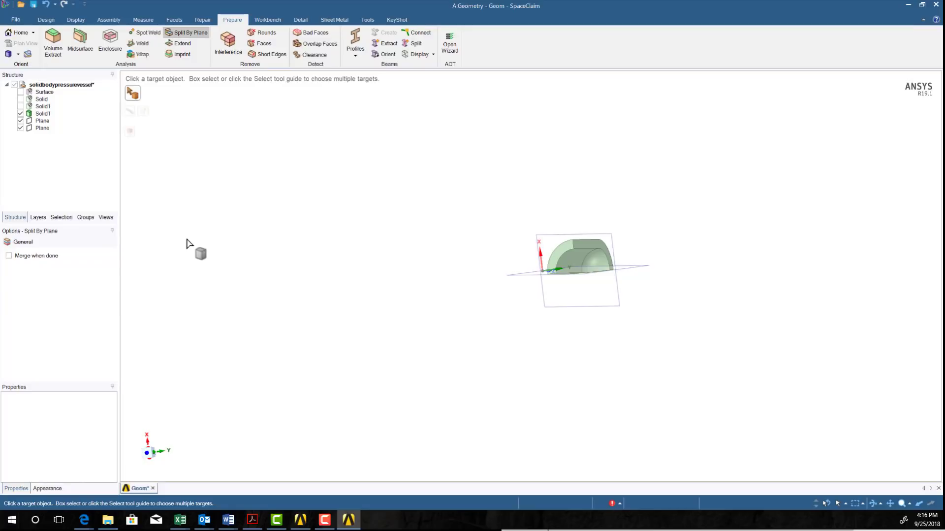
pyautogui.moveTo(266, 274); pyautogui.dragTo(138, 145, button='middle')
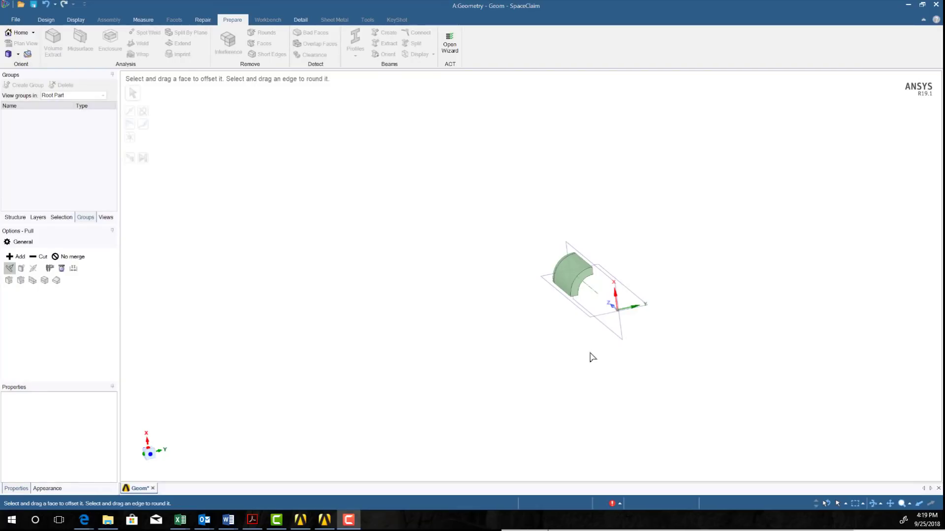
# Create a driving dimension parameter from the radius of the quarter vessel's inner cylindrical face with Pull.
pyautogui.moveTo(678, 351); pyautogui.dragTo(674, 328, button='middle')
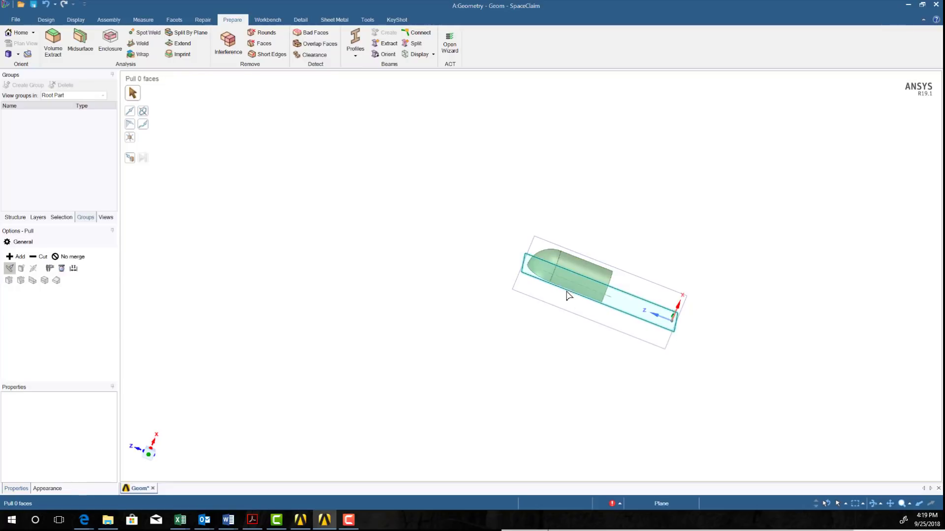
pyautogui.moveTo(696, 393); pyautogui.dragTo(690, 205, button='middle')
pyautogui.scroll(5, 654, 308)
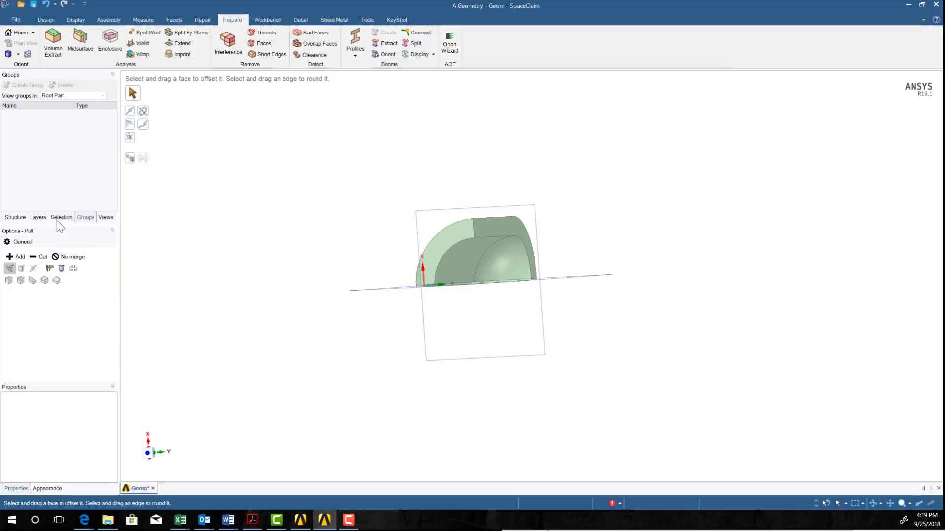
pyautogui.click(467, 263)
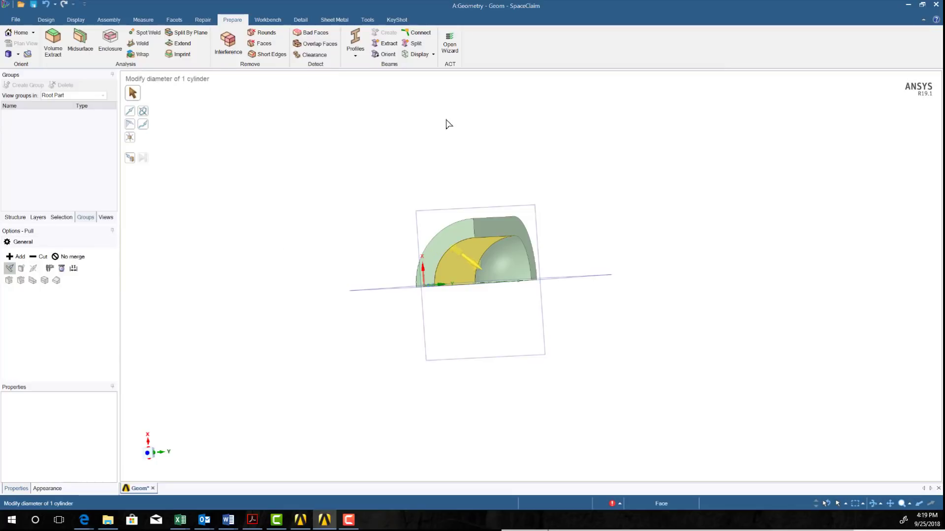
pyautogui.press('space')
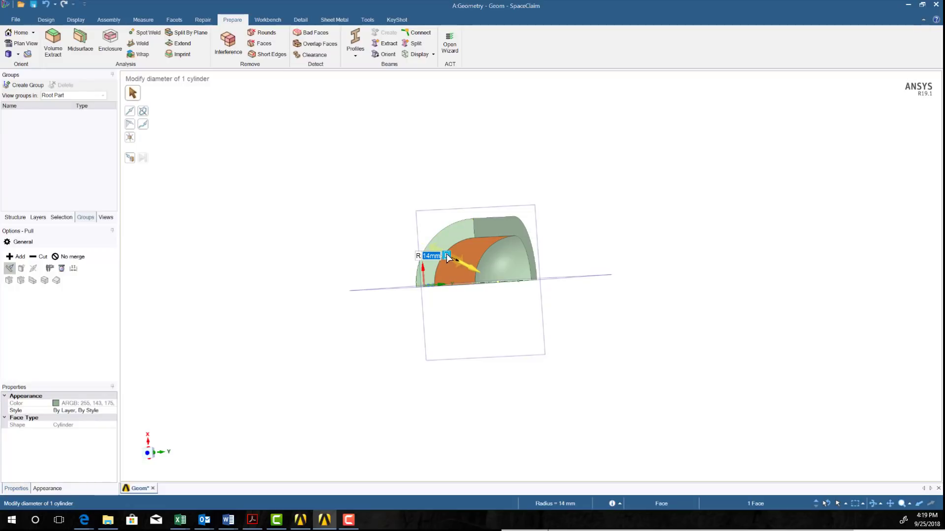
pyautogui.click(447, 255)
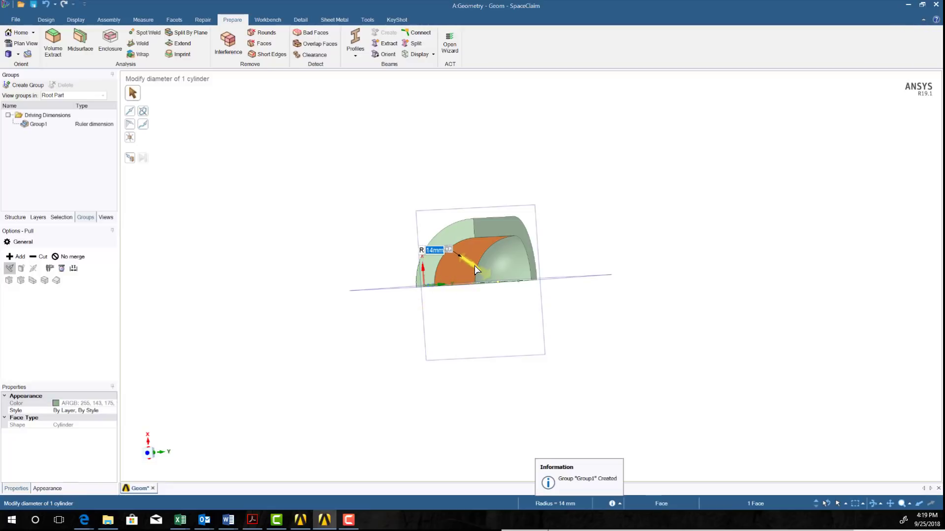
pyautogui.click(563, 310)
pyautogui.click(512, 271)
pyautogui.click(517, 266)
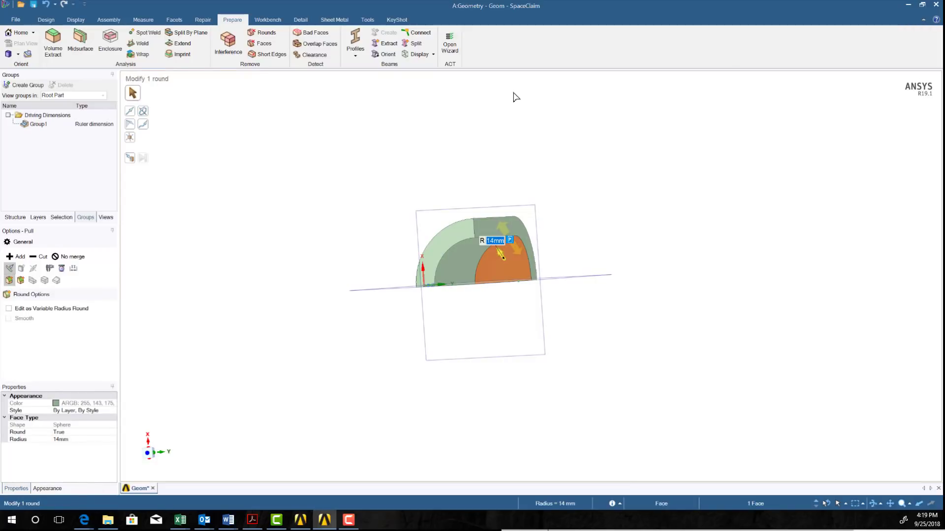
pyautogui.moveTo(607, 326); pyautogui.dragTo(595, 365, button='middle')
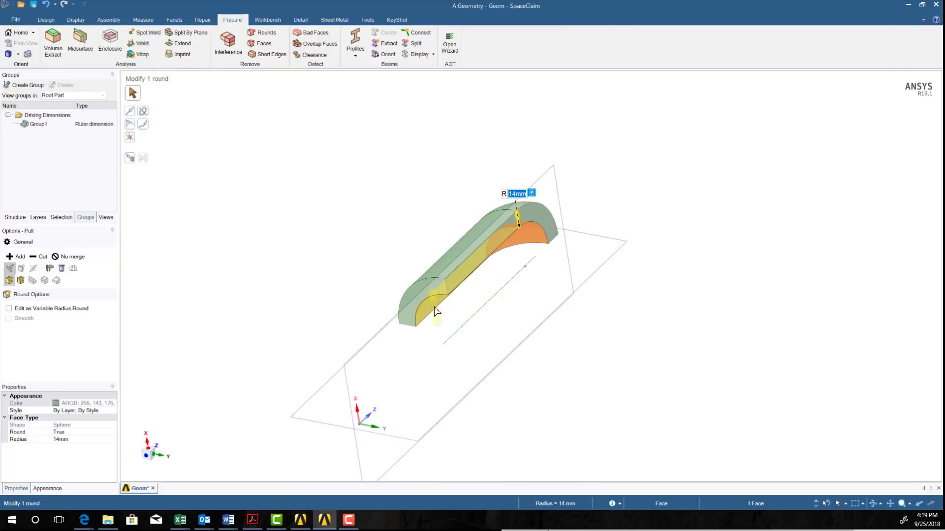
pyautogui.moveTo(703, 343); pyautogui.dragTo(407, 244, button='middle')
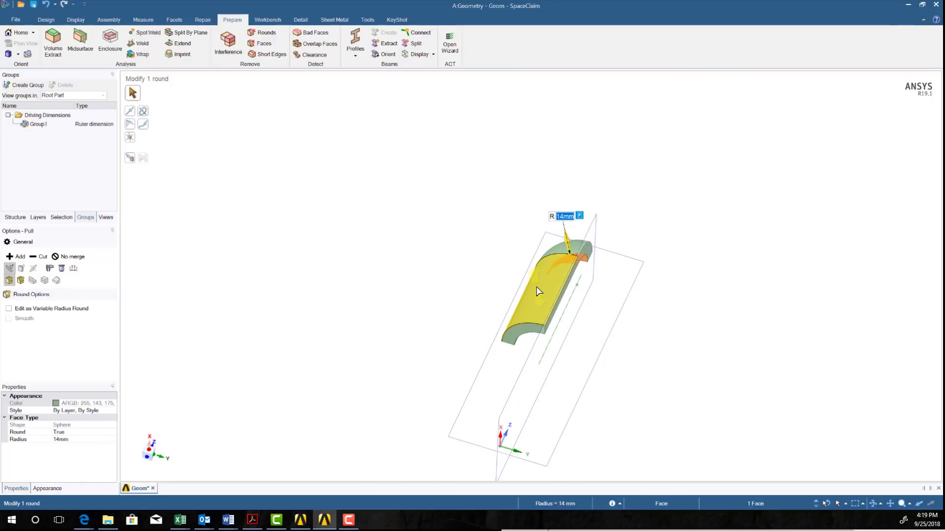
pyautogui.click(438, 143)
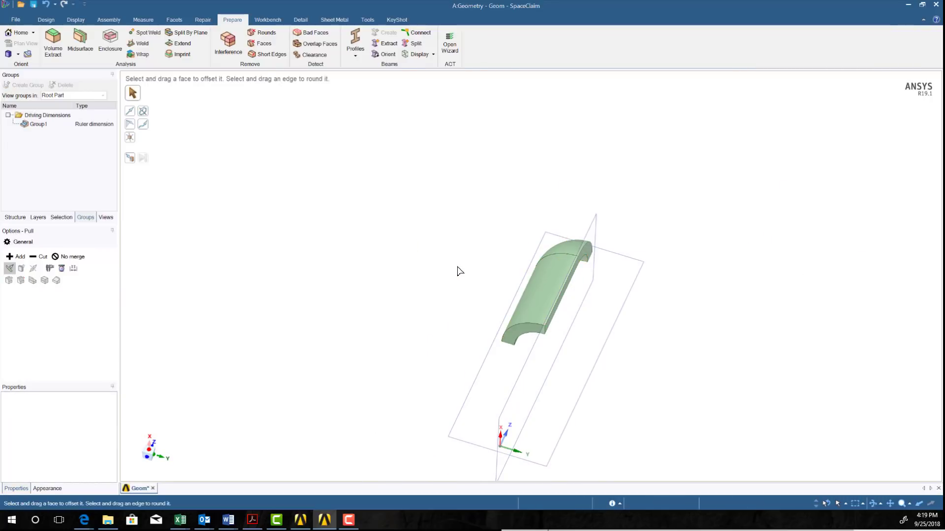
# Create driving dimension parameters for the radii of the outer cylindrical face and the outer spherical end.
pyautogui.click(547, 290)
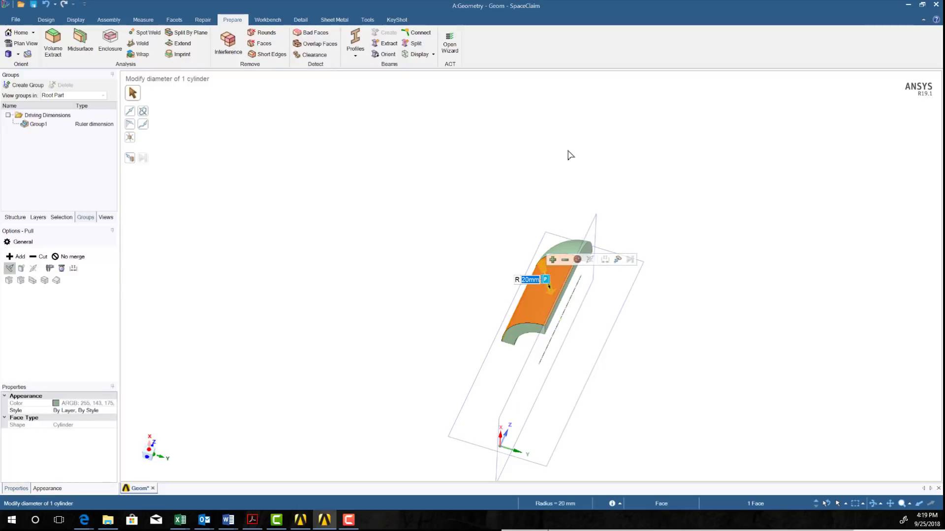
pyautogui.click(547, 279)
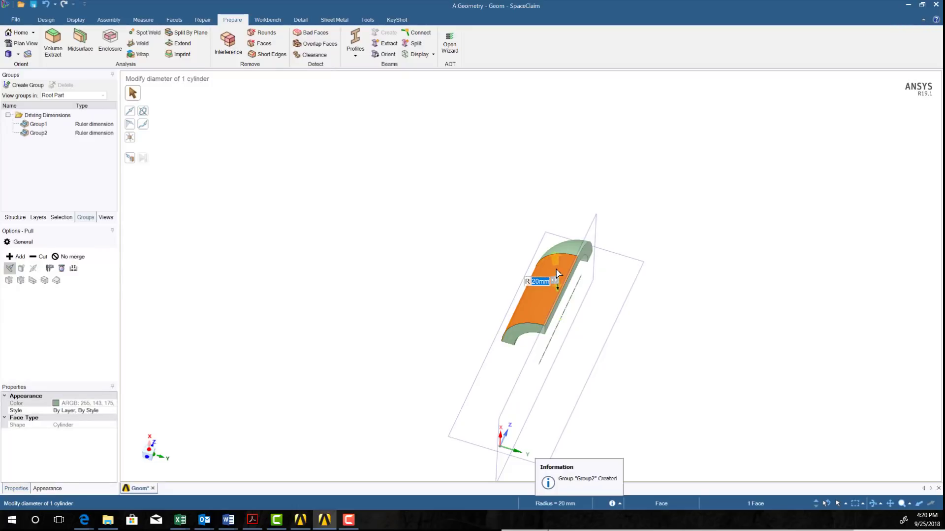
pyautogui.click(566, 238)
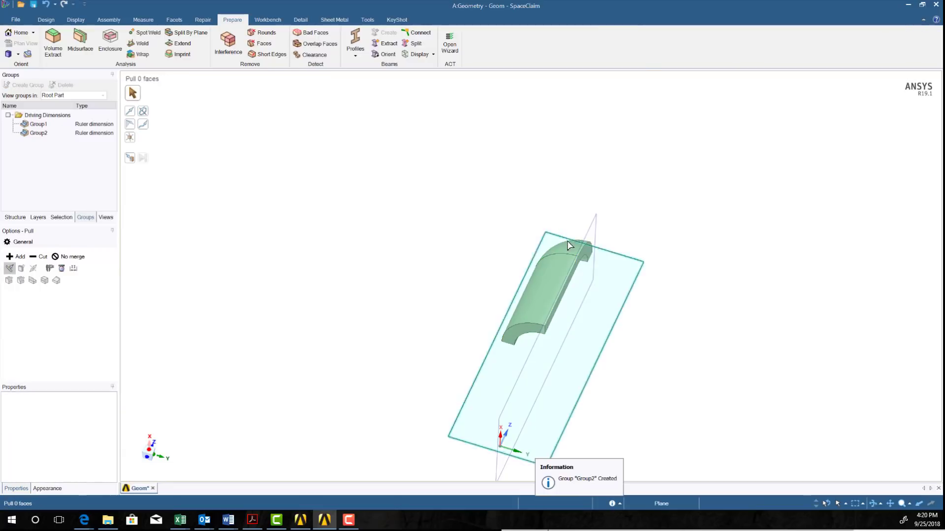
pyautogui.click(569, 250)
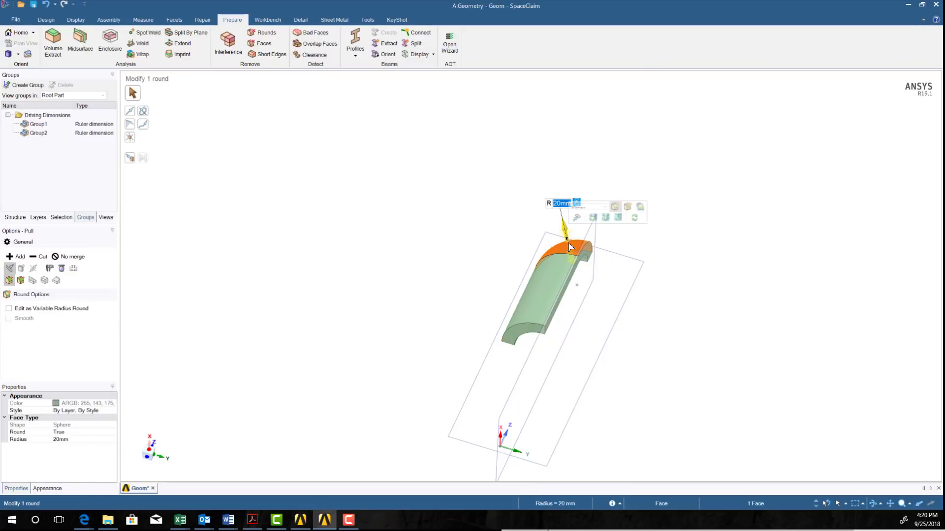
pyautogui.click(578, 204)
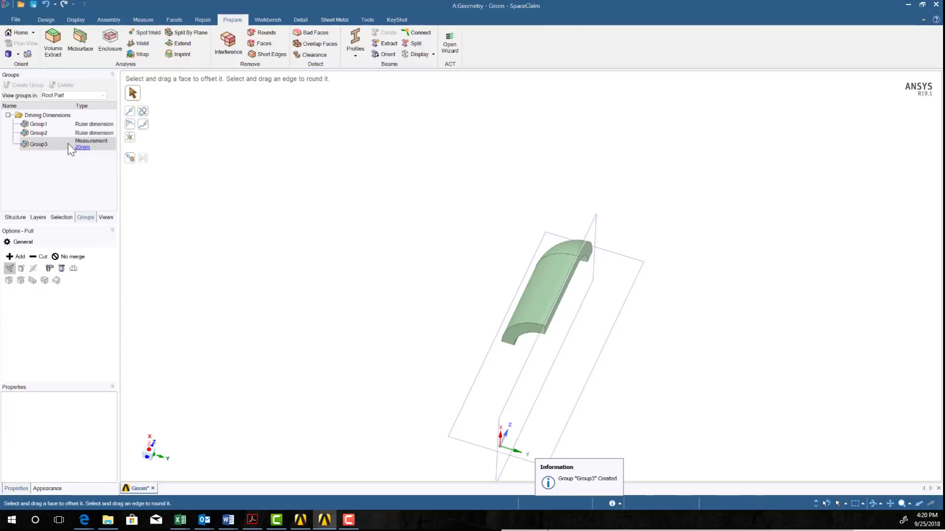
# Review which vessel faces the driving dimensions Group3, Group2 and Group1 control.
pyautogui.click(39, 143)
pyautogui.click(37, 132)
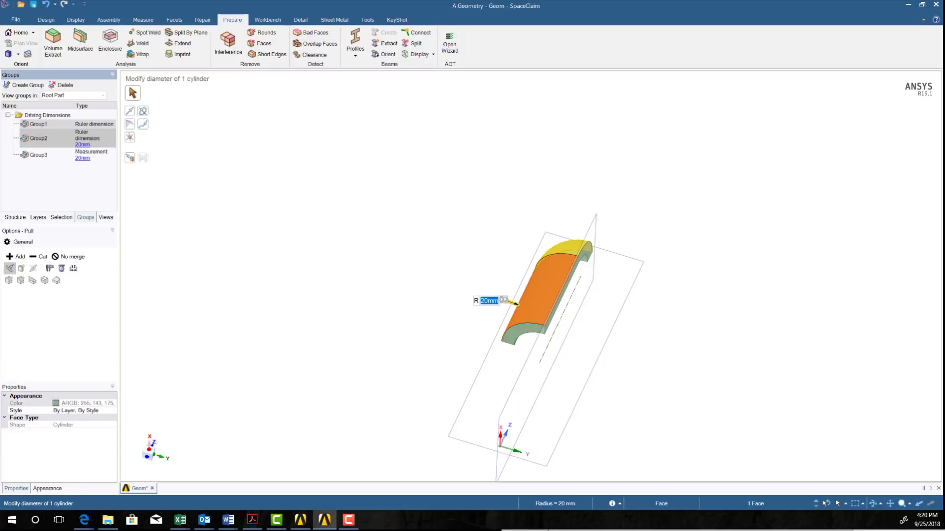
pyautogui.click(39, 126)
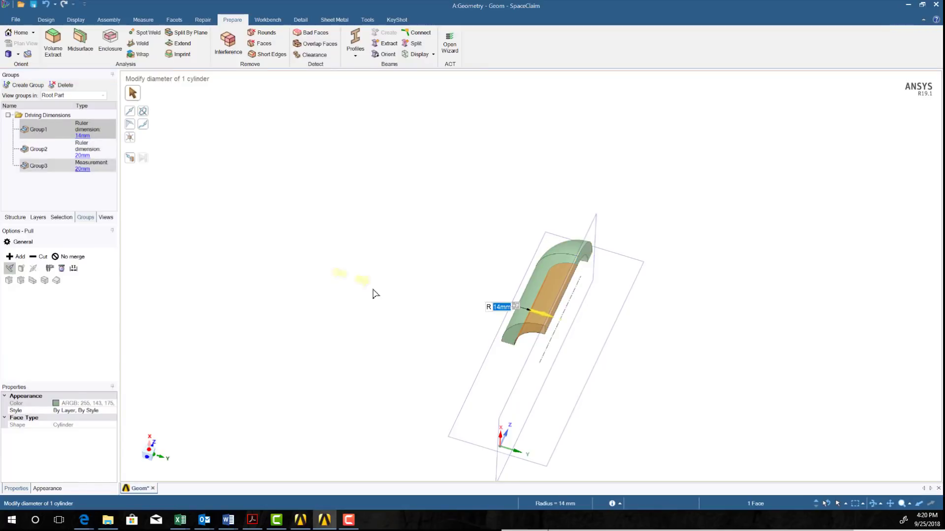
# Create a driving dimension parameter from the radius of the inner spherical end face and check its group.
pyautogui.moveTo(376, 293); pyautogui.dragTo(270, 217, button='middle')
pyautogui.press('Escape')
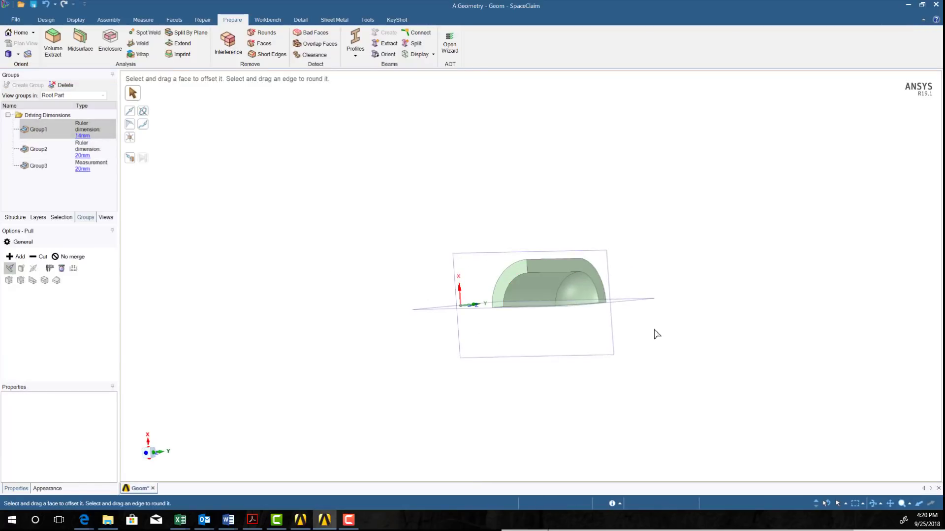
pyautogui.click(584, 293)
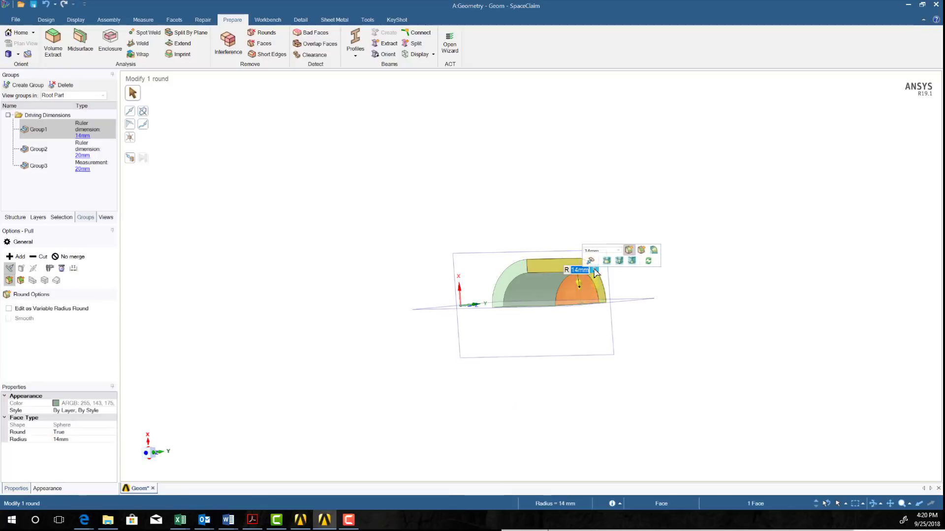
pyautogui.hotkey('ctrl', 'g')
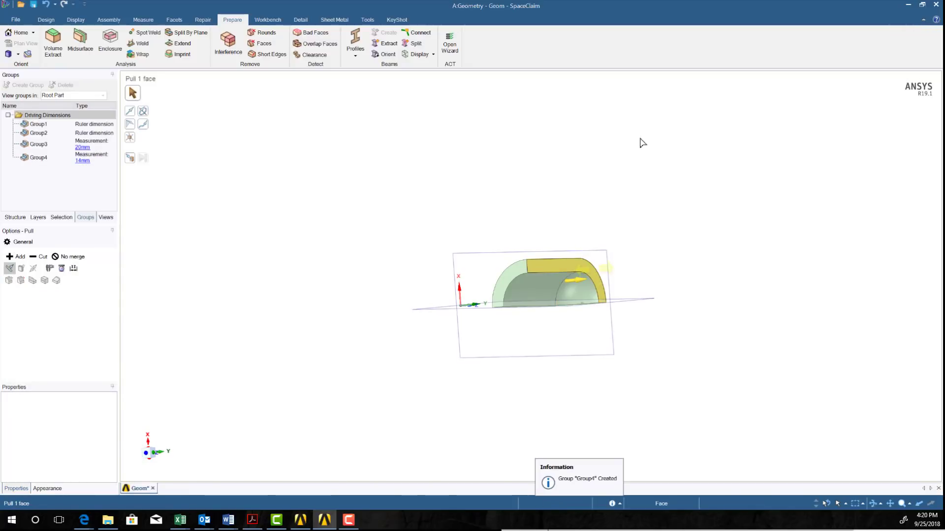
pyautogui.click(41, 157)
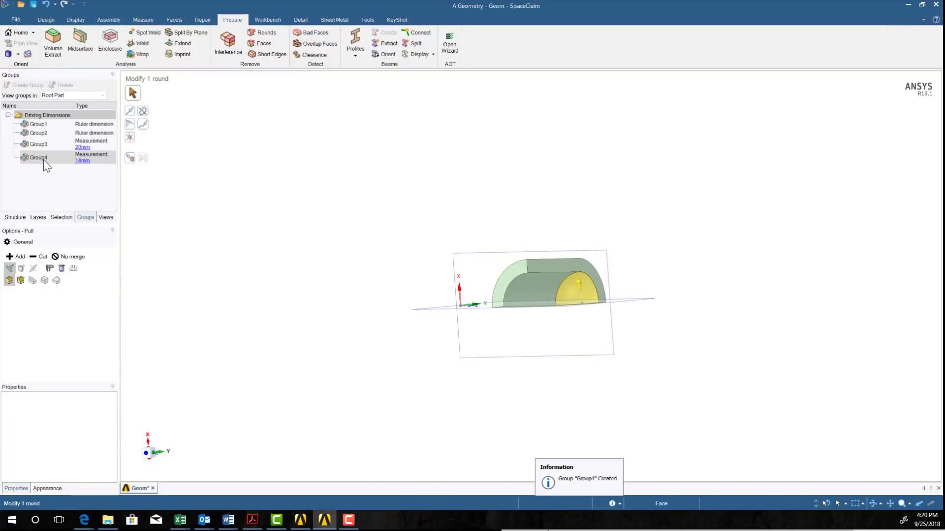
# Try to change the outer spherical end's radius through its driving dimension Group3.
pyautogui.click(84, 147)
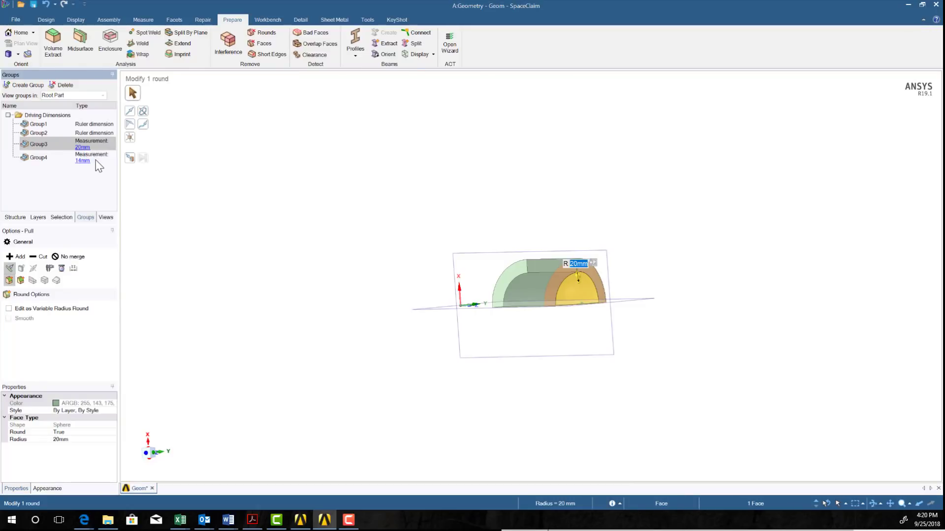
pyautogui.press('Return')
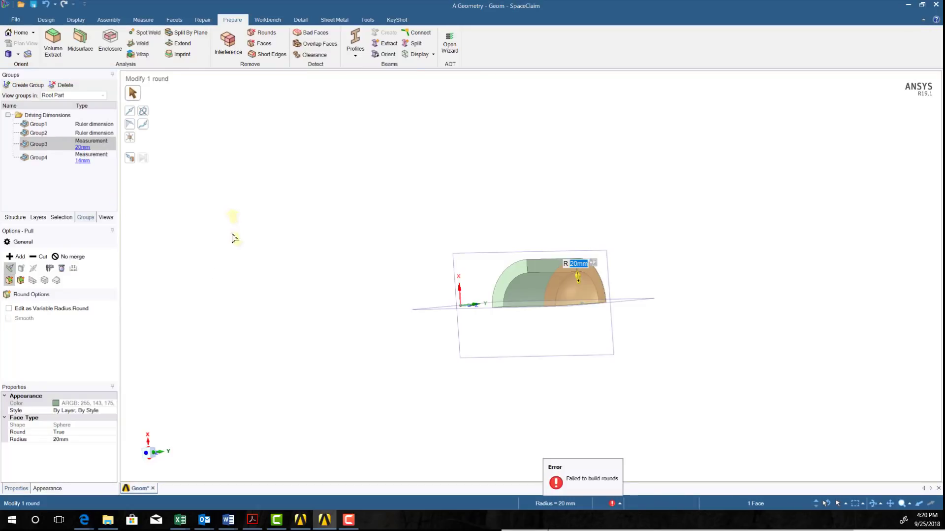
# Set the outer cylindrical face's radius, driven by Group2, to 22 mm.
pyautogui.moveTo(266, 289); pyautogui.dragTo(301, 322, button='middle')
pyautogui.click(81, 131)
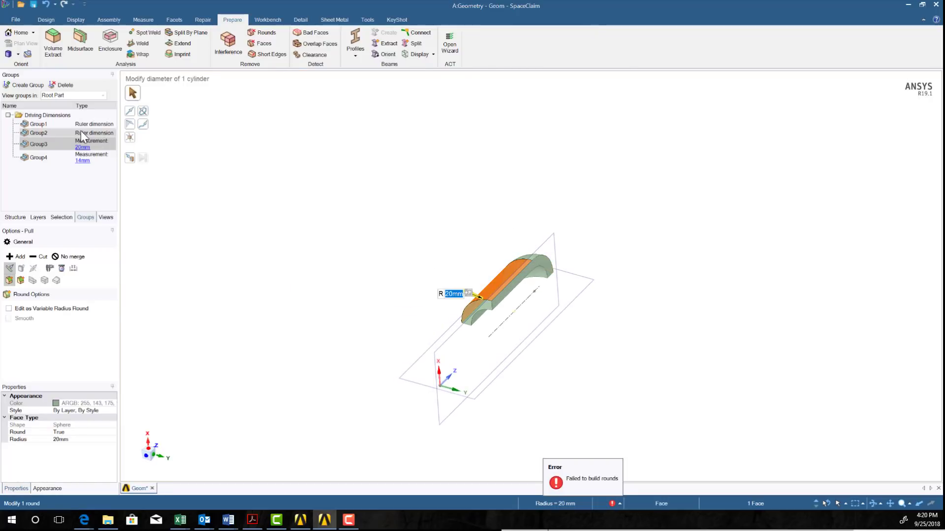
pyautogui.click(89, 146)
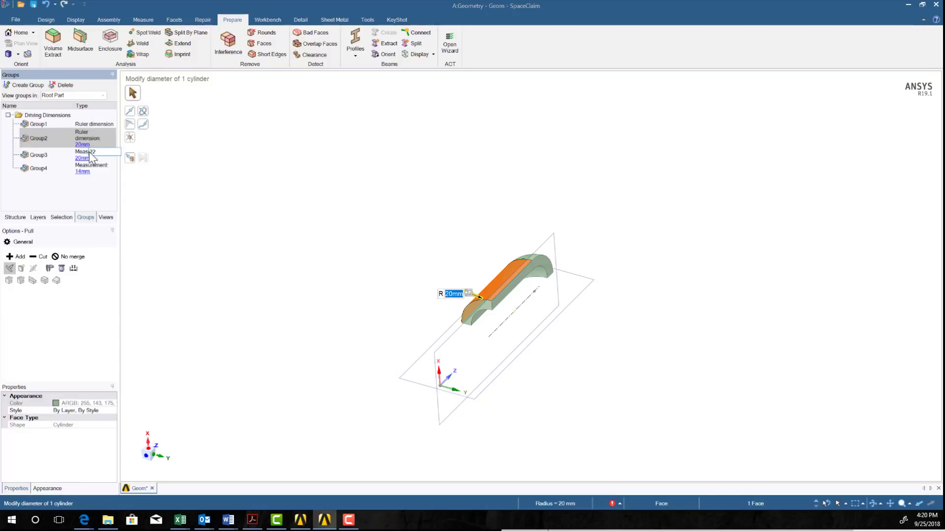
pyautogui.write('22')
pyautogui.press('Return')
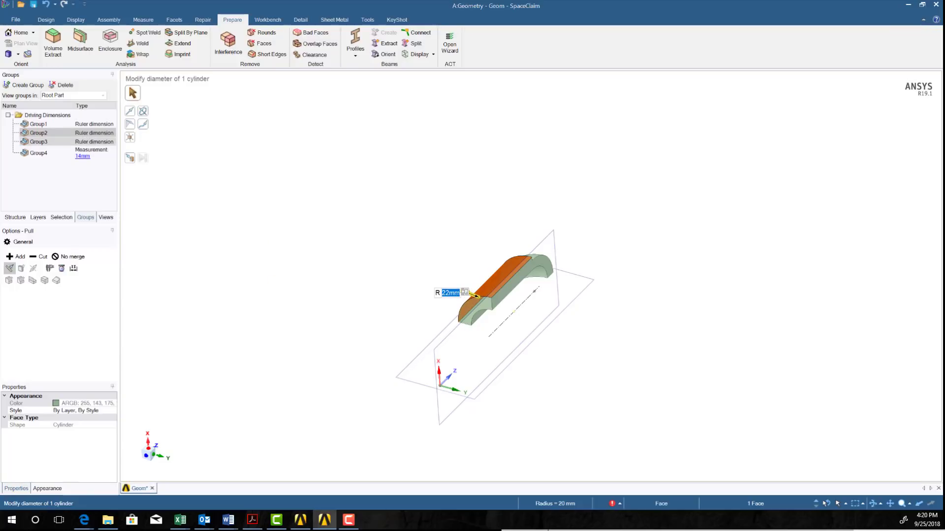
# Set the outer spherical end's radius, driven by Group3, to 22 mm to match the cylinder.
pyautogui.click(88, 143)
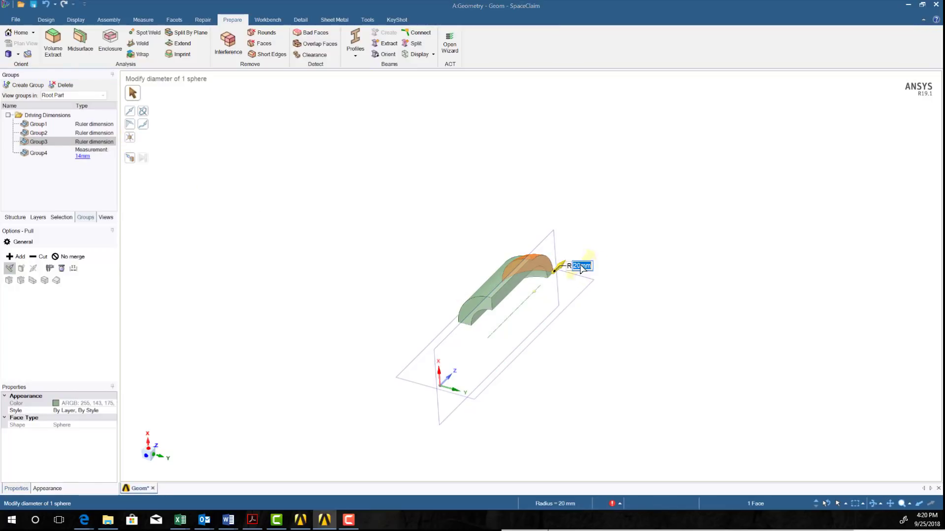
pyautogui.write('22')
pyautogui.press('Return')
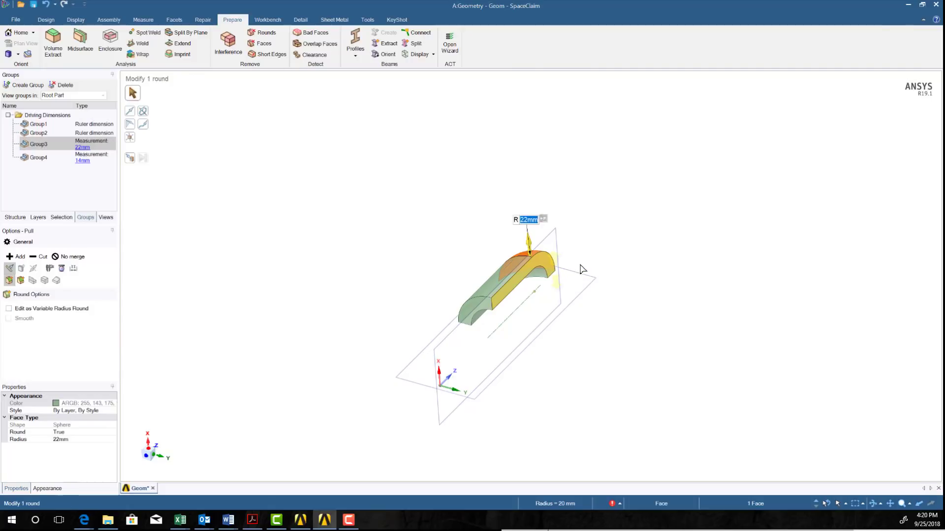
# Try to set the outer spherical end's radius back to 20 mm.
pyautogui.moveTo(472, 343); pyautogui.dragTo(449, 320, button='middle')
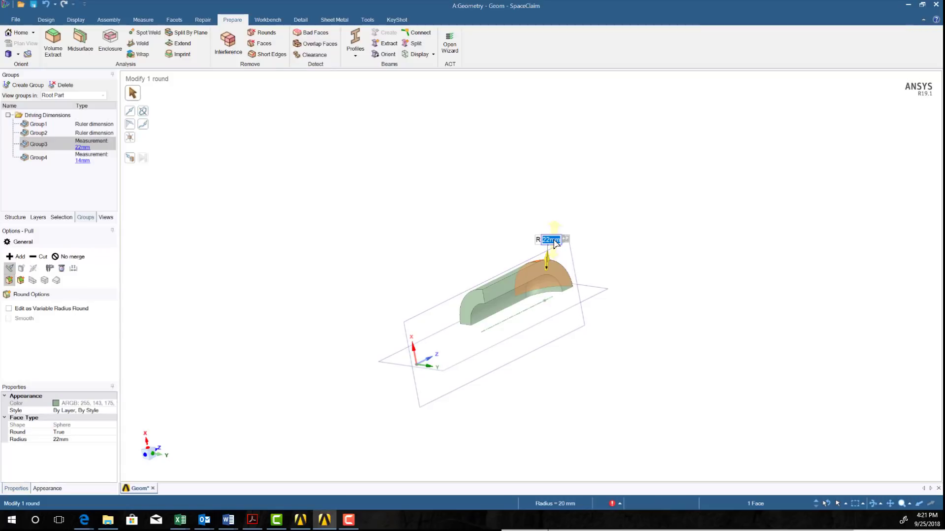
pyautogui.write('20')
pyautogui.press('Return')
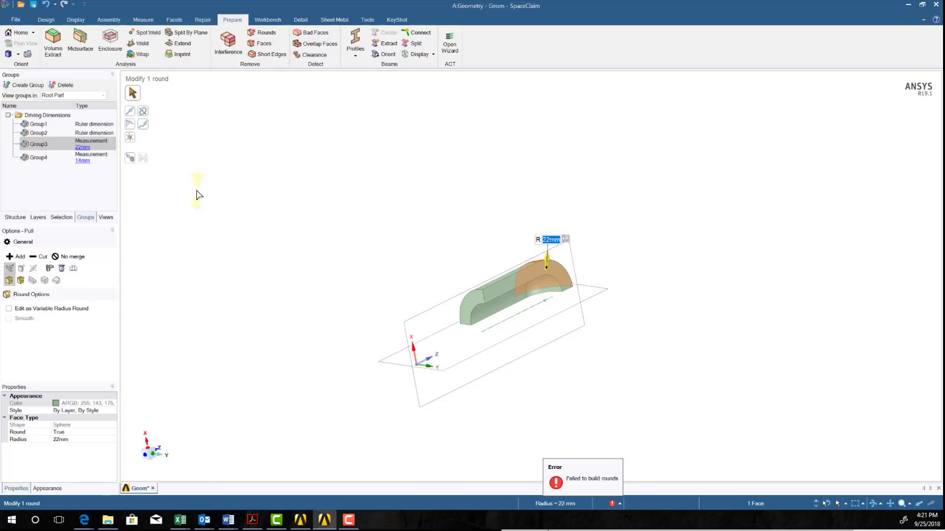
# Set the outer cylindrical face's radius, driven by Group2, back to 20 mm.
pyautogui.click(72, 133)
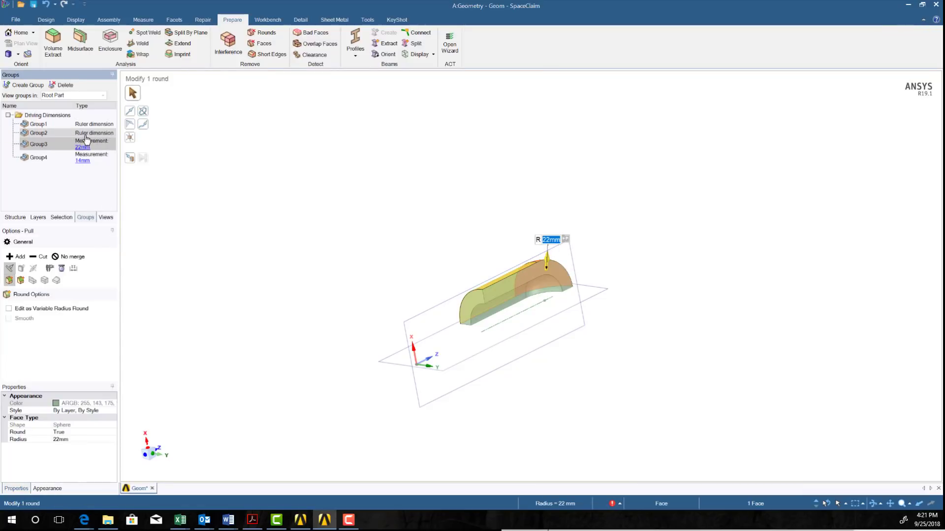
pyautogui.click(86, 136)
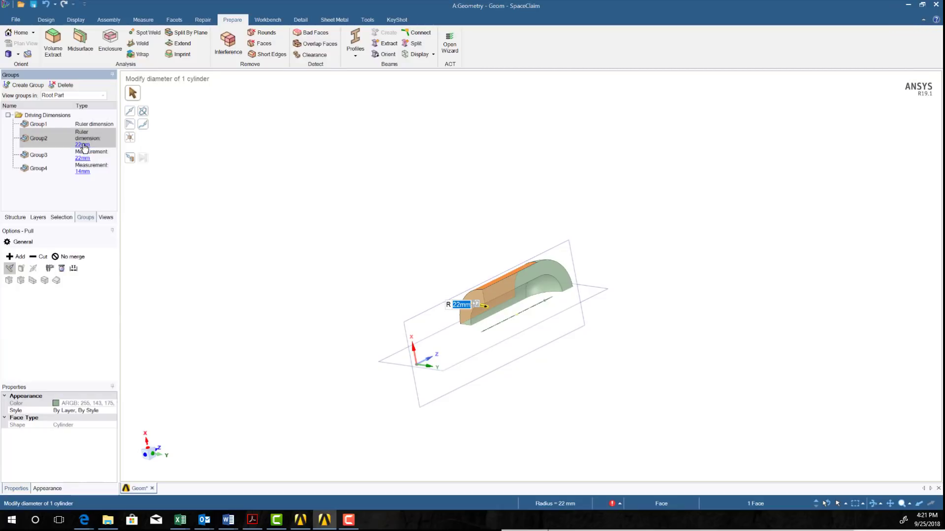
pyautogui.write('20')
pyautogui.press('Return')
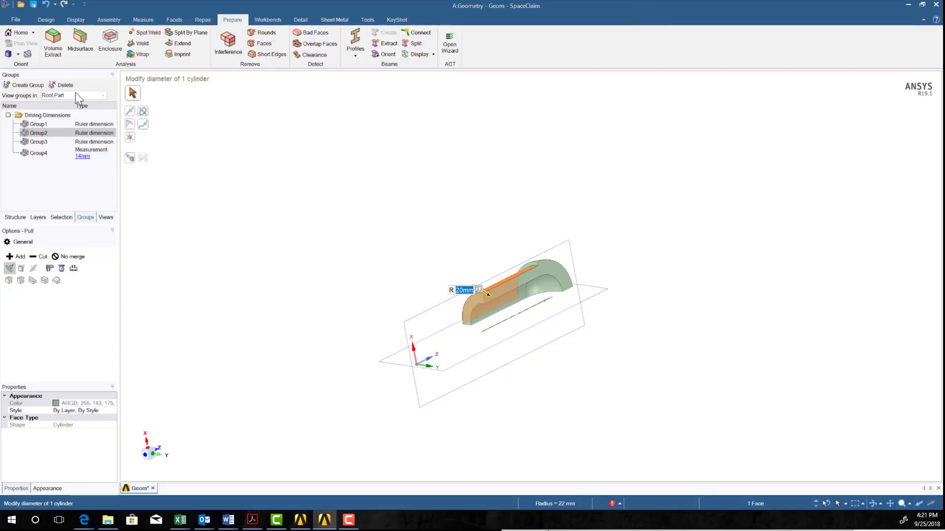
# Set the outer spherical end's radius, driven by Group3, to 20 mm and clear the selection.
pyautogui.click(91, 142)
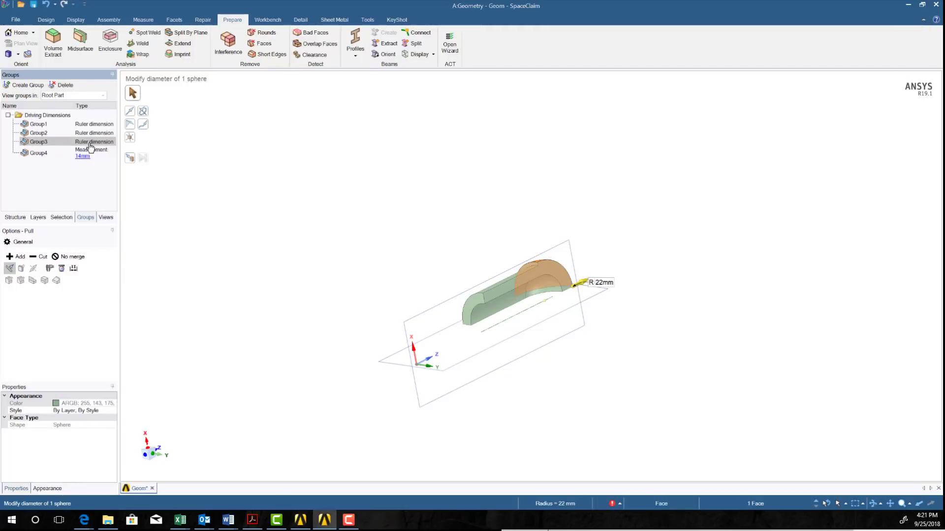
pyautogui.click(599, 285)
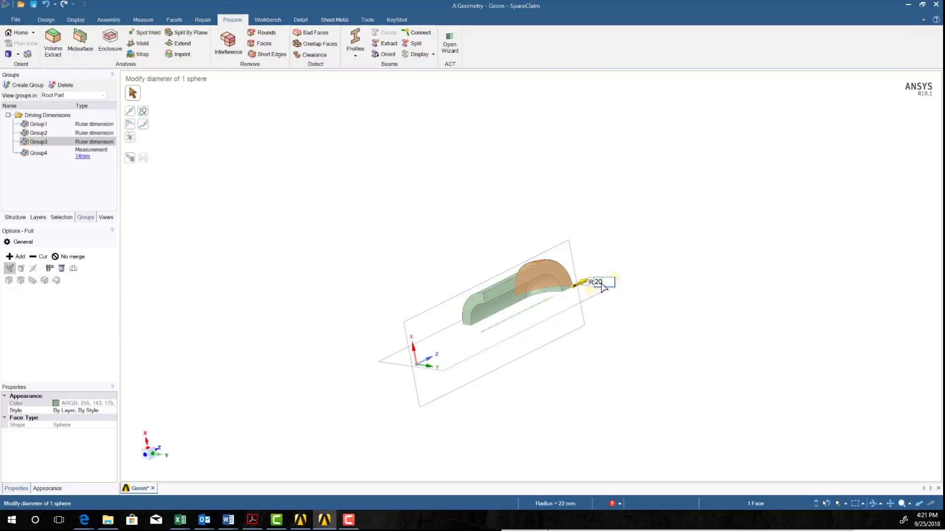
pyautogui.press('Return')
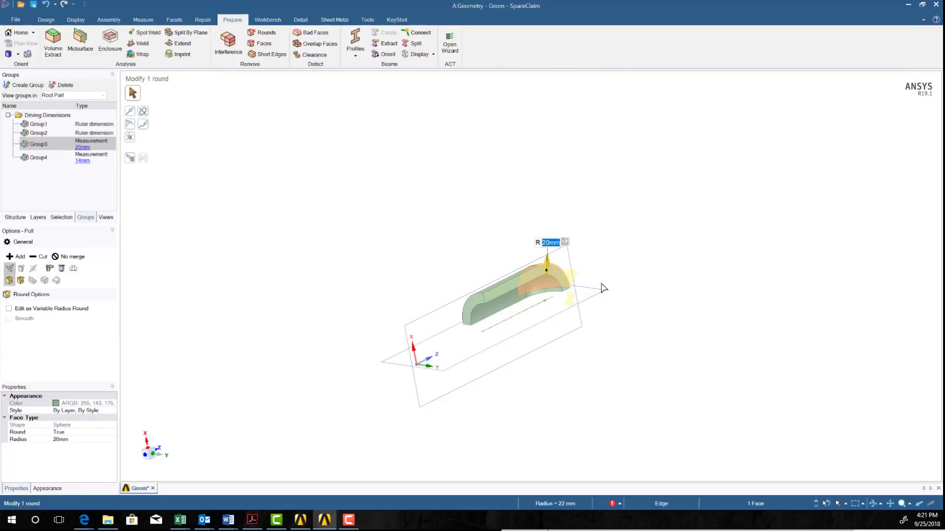
pyautogui.click(758, 350)
pyautogui.moveTo(724, 343); pyautogui.dragTo(665, 363, button='middle')
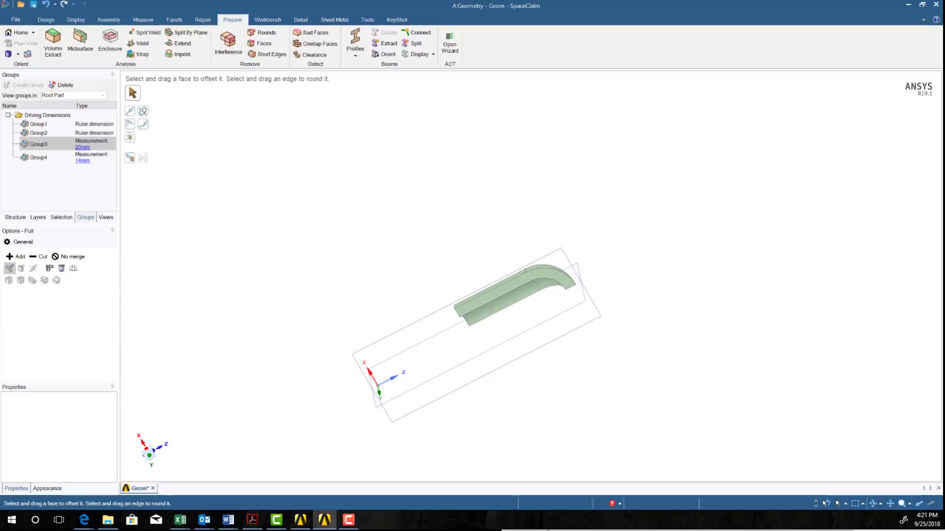
pyautogui.moveTo(354, 322)
pyautogui.mouseDown(button='middle')
pyautogui.moveTo(434, 266)
pyautogui.moveTo(331, 205)
pyautogui.mouseUp(button='middle')
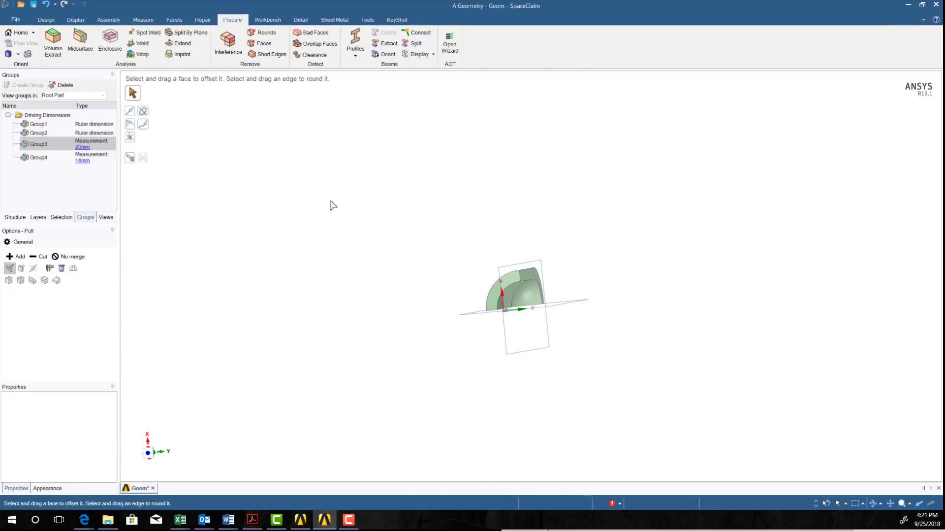
# Create a midsurface of the vessel wall from its outer and inner offset face pairs, using selected faces.
pyautogui.click(81, 43)
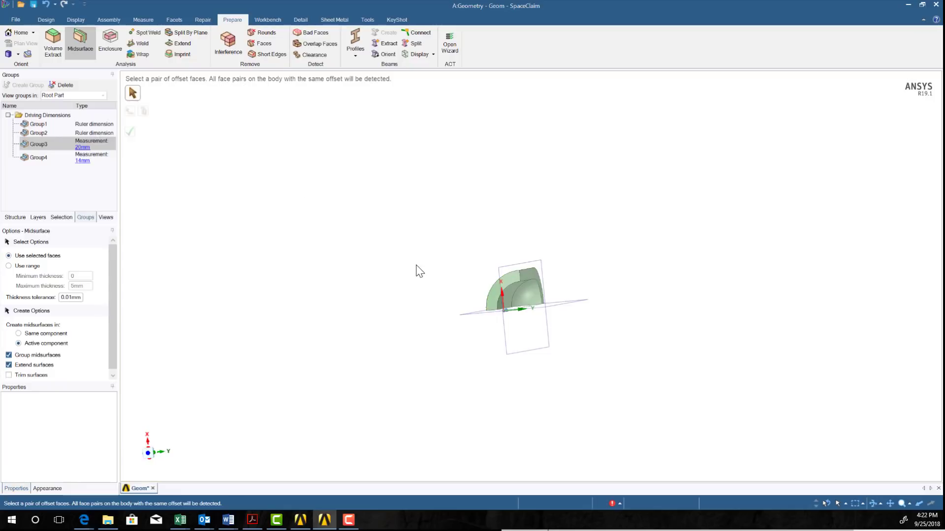
pyautogui.moveTo(418, 270); pyautogui.dragTo(325, 106, button='middle')
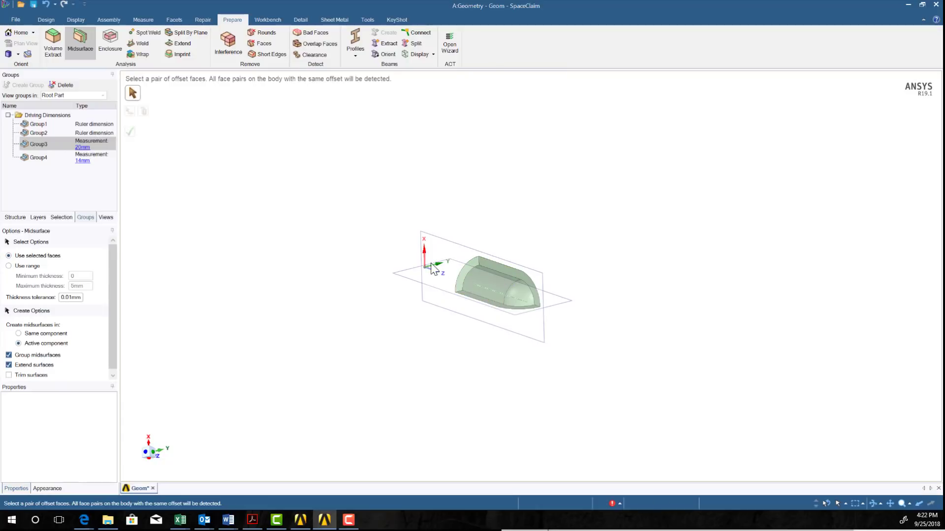
pyautogui.scroll(4, 446, 243)
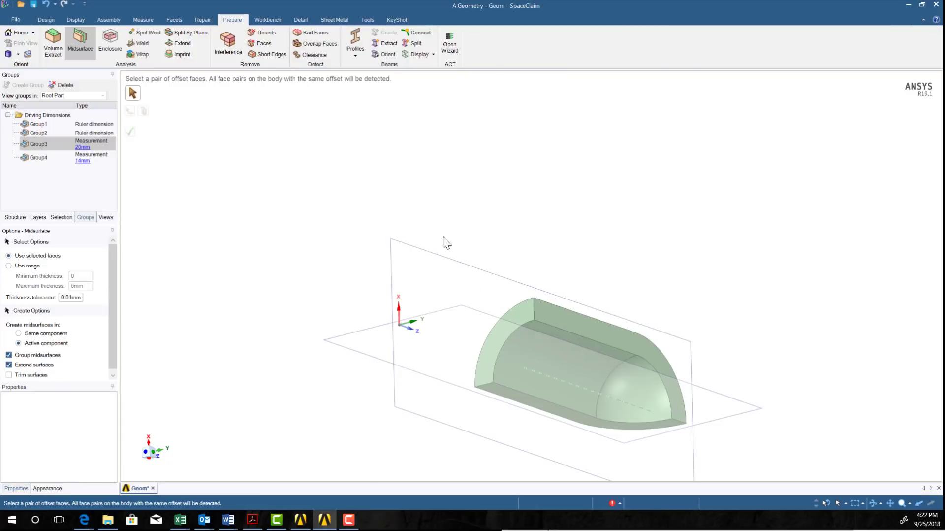
pyautogui.moveTo(344, 116); pyautogui.dragTo(550, 369, button='middle')
pyautogui.click(569, 379)
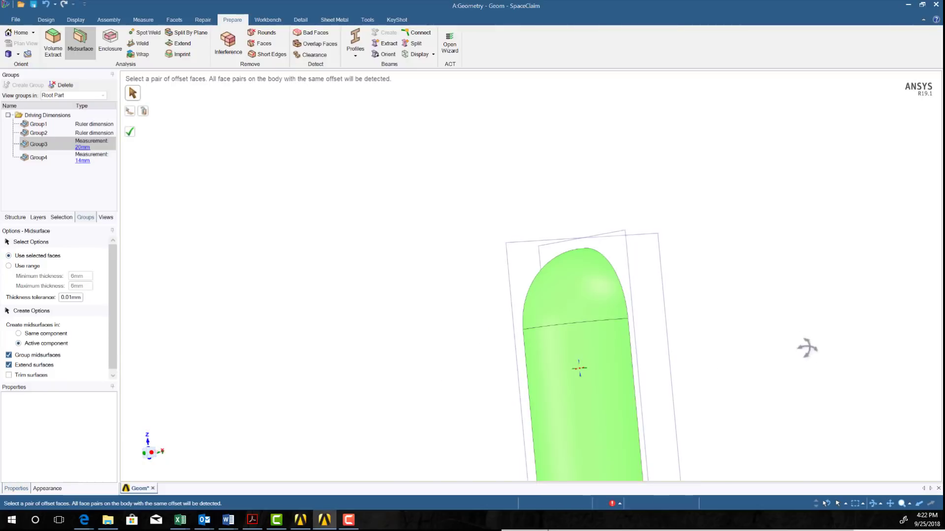
pyautogui.moveTo(805, 341); pyautogui.dragTo(832, 211, button='middle')
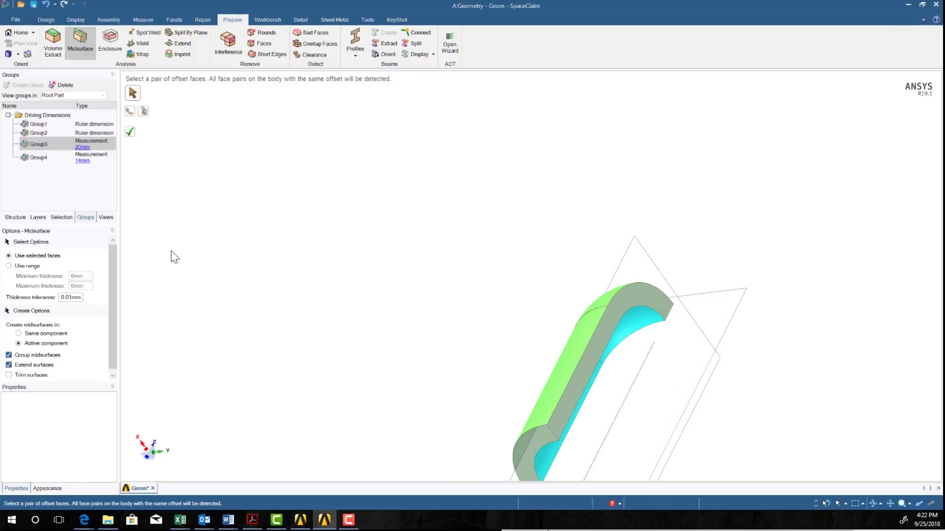
pyautogui.click(131, 136)
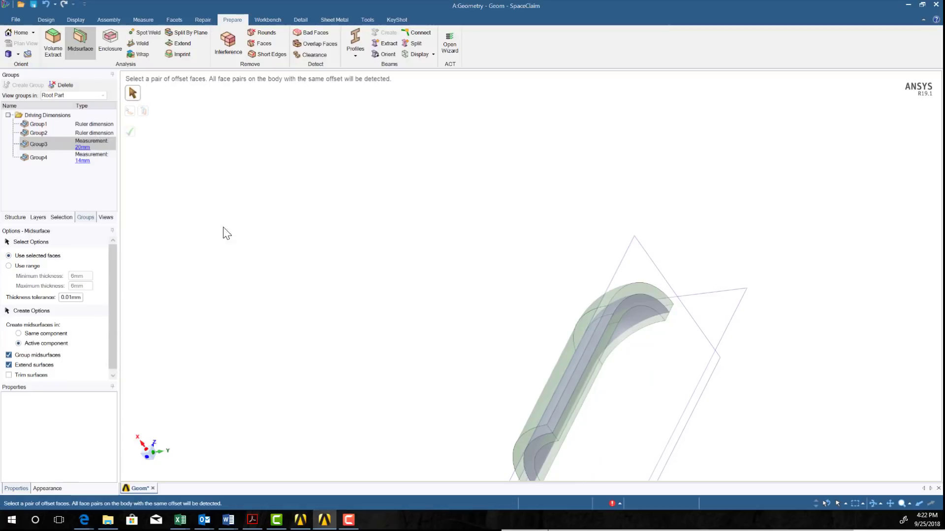
pyautogui.moveTo(225, 234); pyautogui.dragTo(277, 233, button='middle')
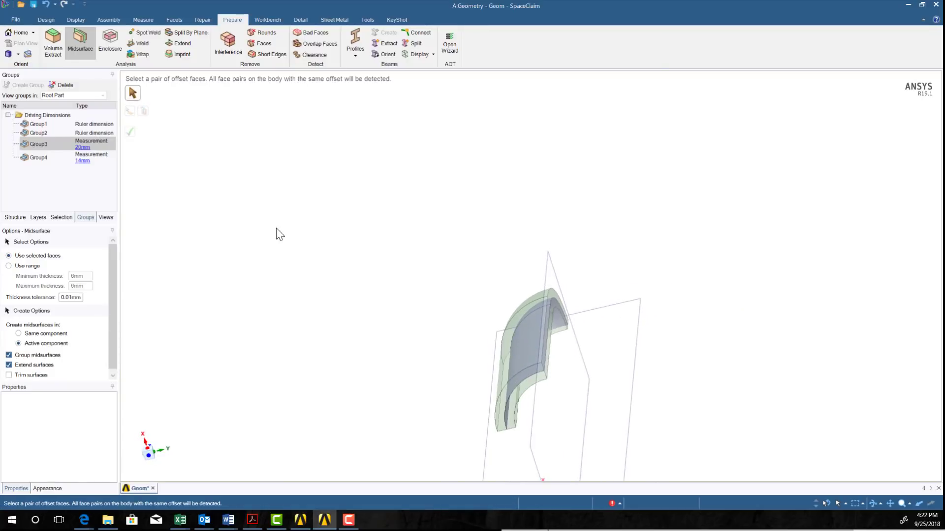
# Hide the vessel's solid body in the model structure so that only the midsurface and planes are displayed.
pyautogui.click(15, 218)
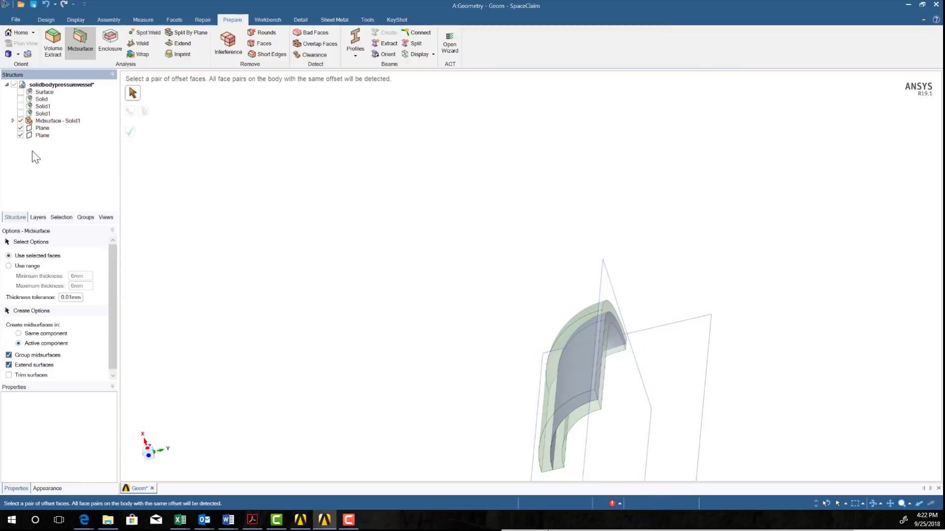
pyautogui.scroll(-3, 335, 246)
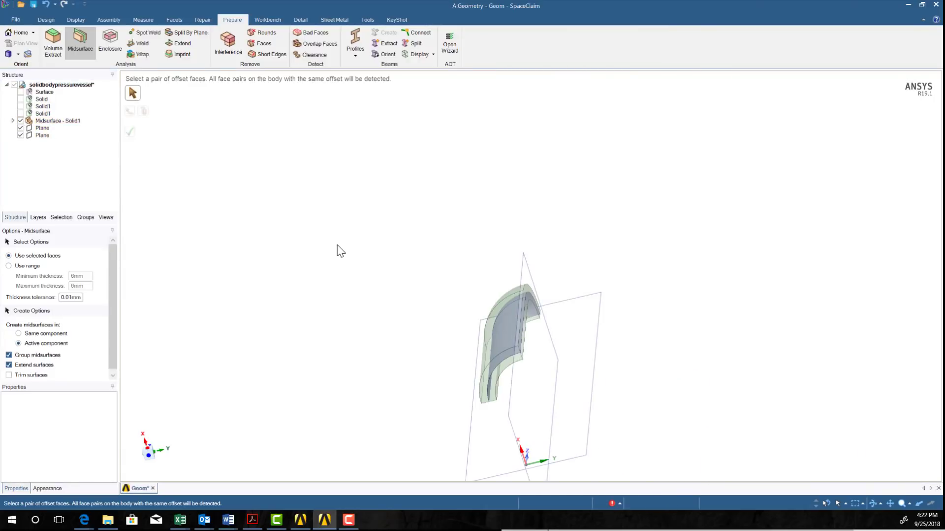
pyautogui.click(26, 115)
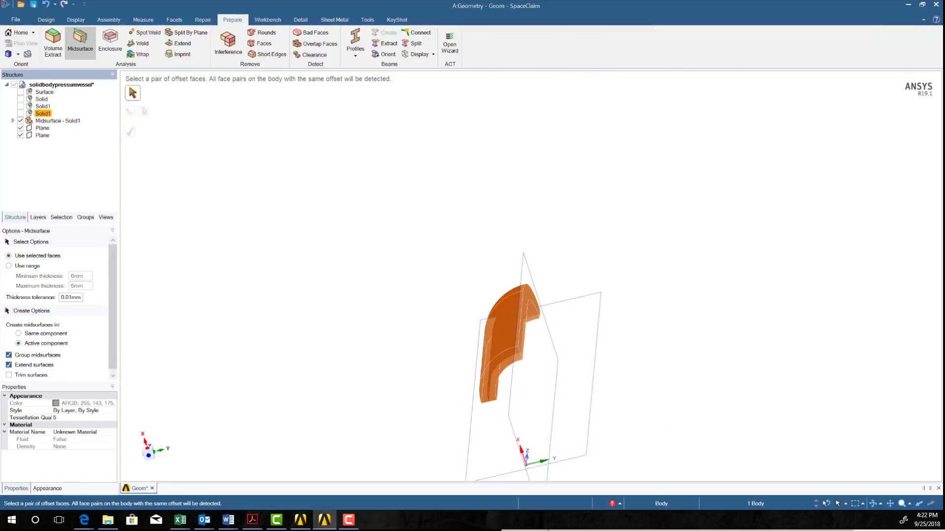
pyautogui.rightClick(21, 113)
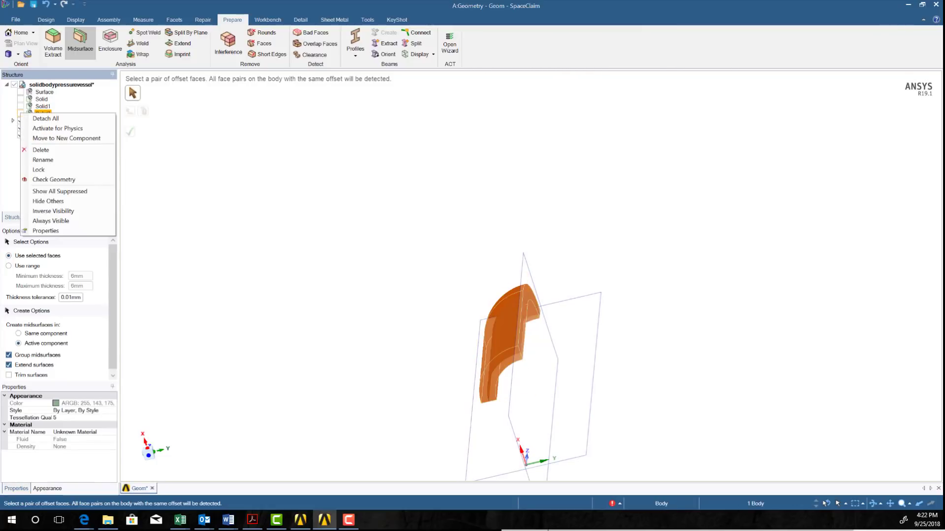
pyautogui.click(12, 120)
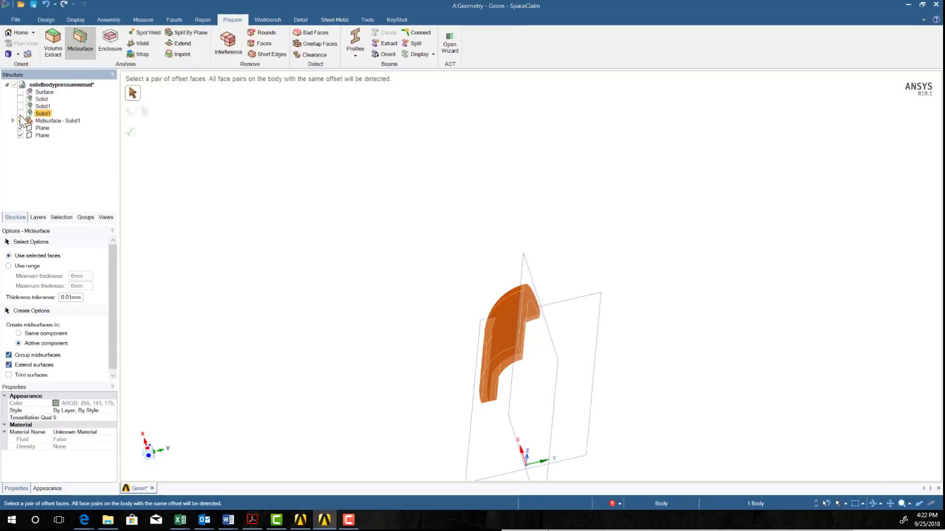
pyautogui.click(21, 114)
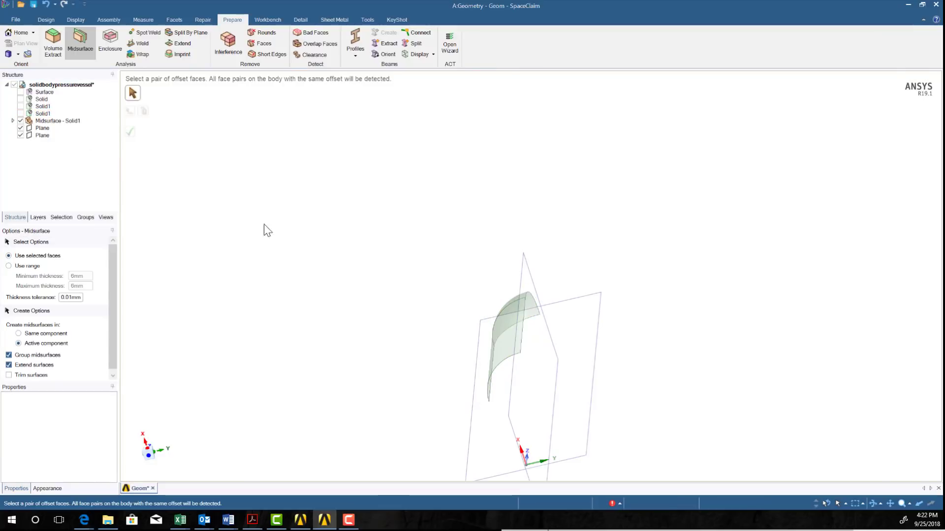
pyautogui.moveTo(285, 240); pyautogui.dragTo(409, 265, button='middle')
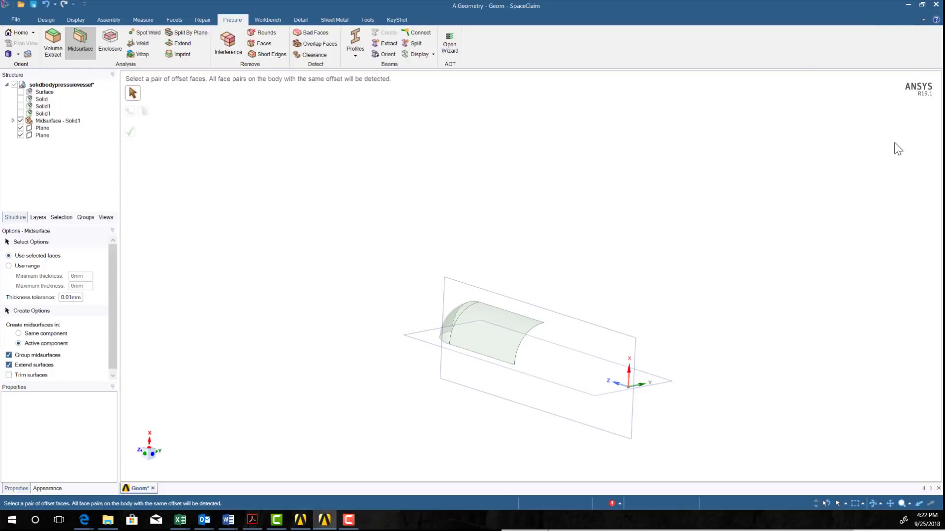
# Switch to Workbench and add a Static Structural system that shares the existing Geometry cell A2.
pyautogui.click(908, 4)
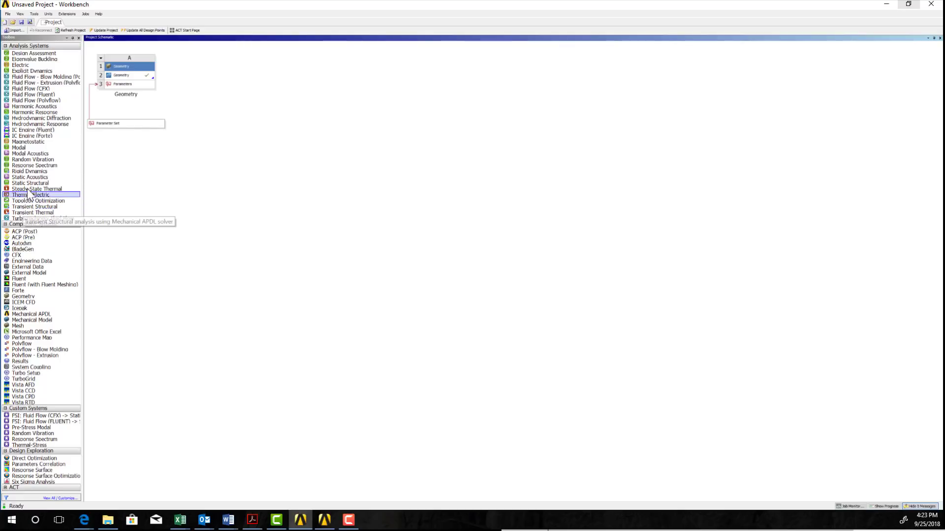
pyautogui.moveTo(23, 182); pyautogui.dragTo(149, 74)
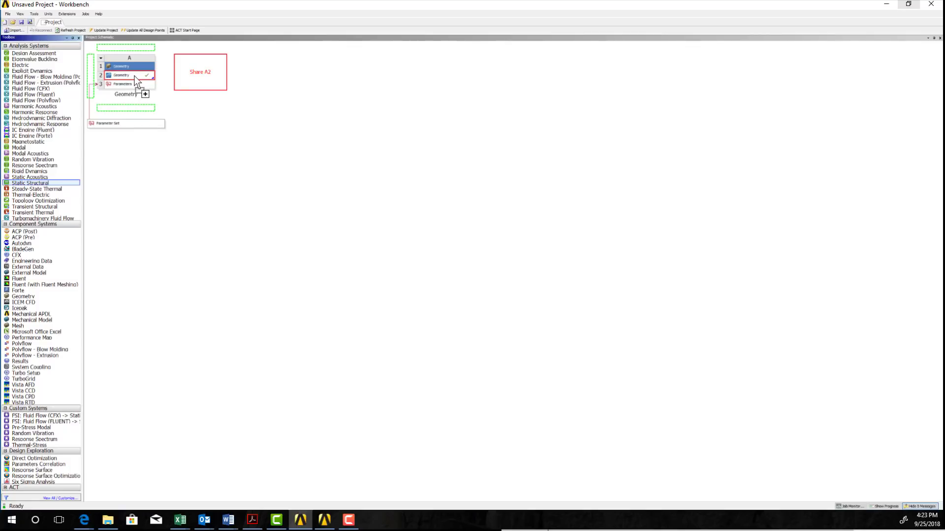
pyautogui.moveTo(136, 81); pyautogui.dragTo(137, 79)
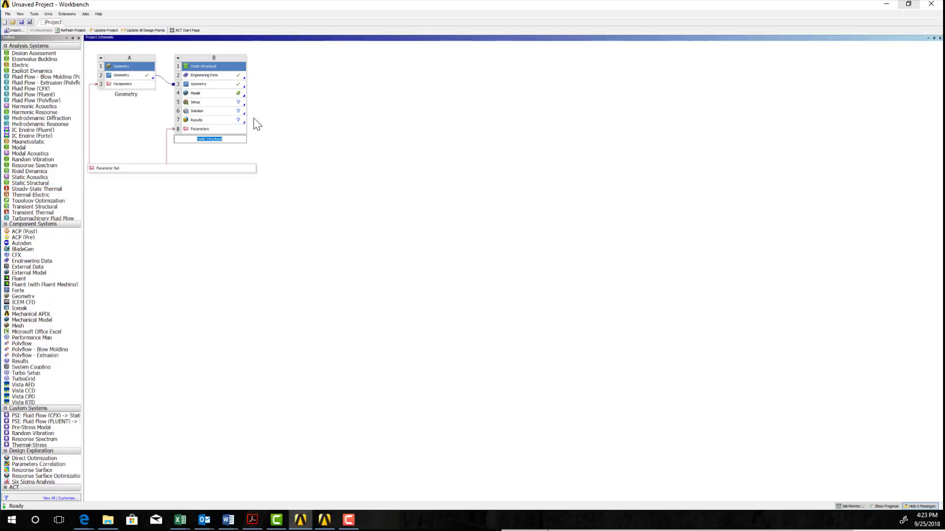
# Open the Static Structural system's Model in Mechanical.
pyautogui.click(214, 75)
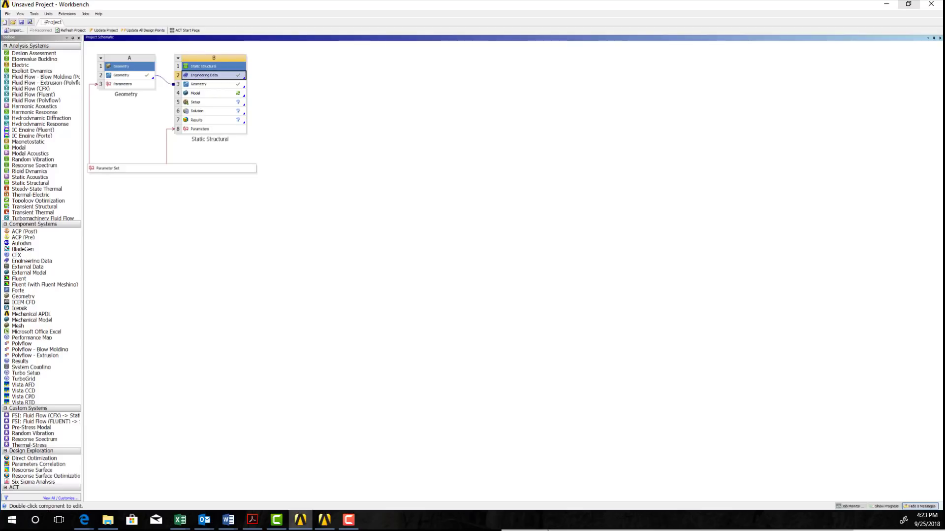
pyautogui.click(191, 93)
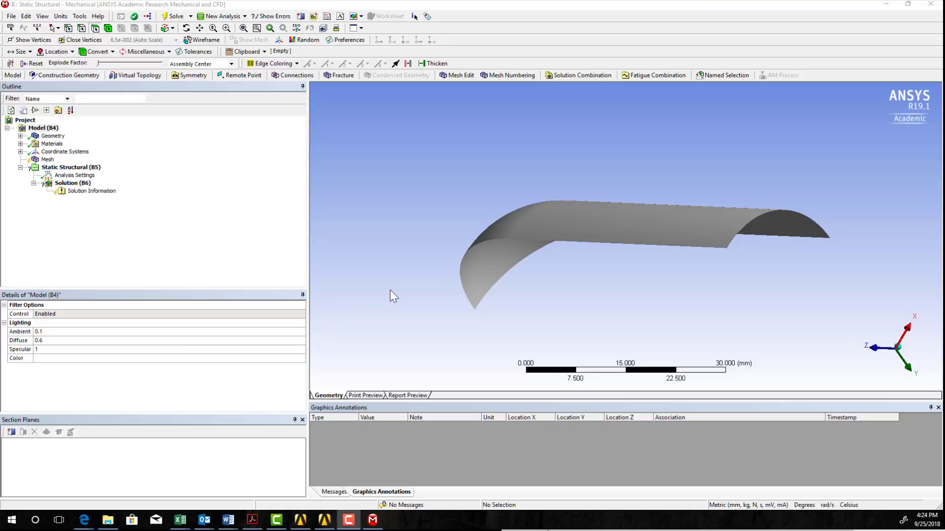
pyautogui.moveTo(392, 288); pyautogui.dragTo(419, 252, button='middle')
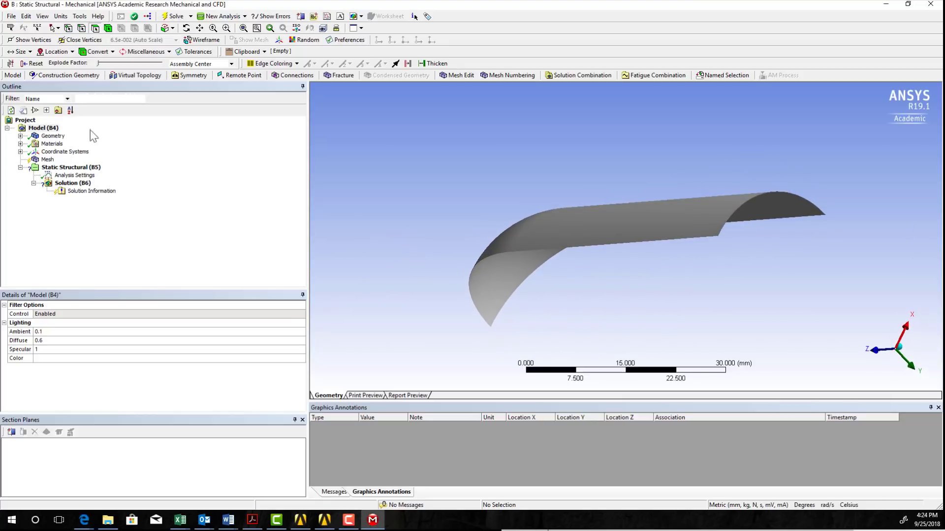
# Make the thickness of the midsurface body under Geometry an input parameter.
pyautogui.click(21, 135)
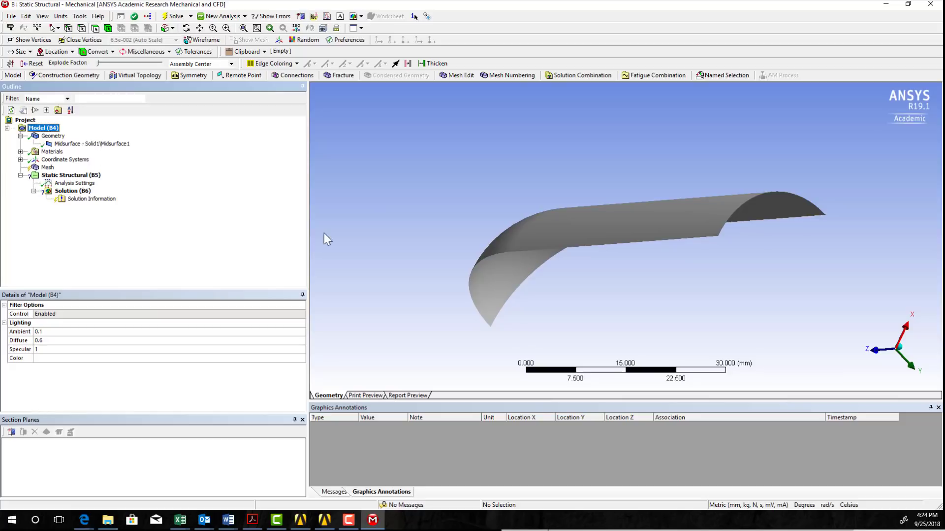
pyautogui.moveTo(451, 224); pyautogui.dragTo(460, 219, button='middle')
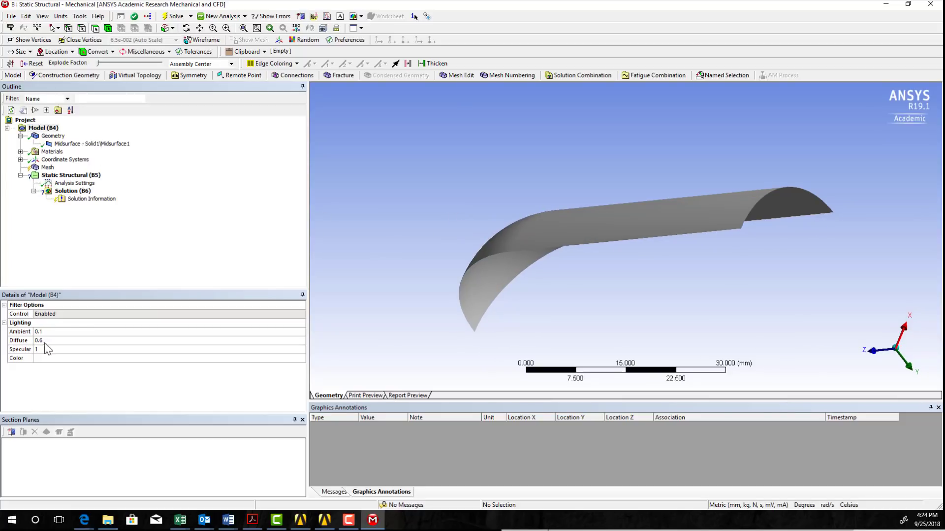
pyautogui.click(74, 144)
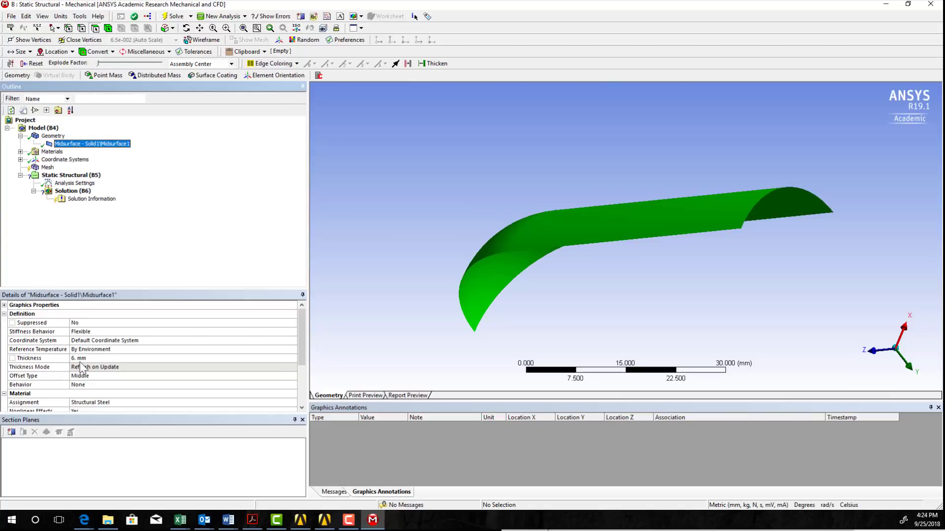
pyautogui.click(90, 358)
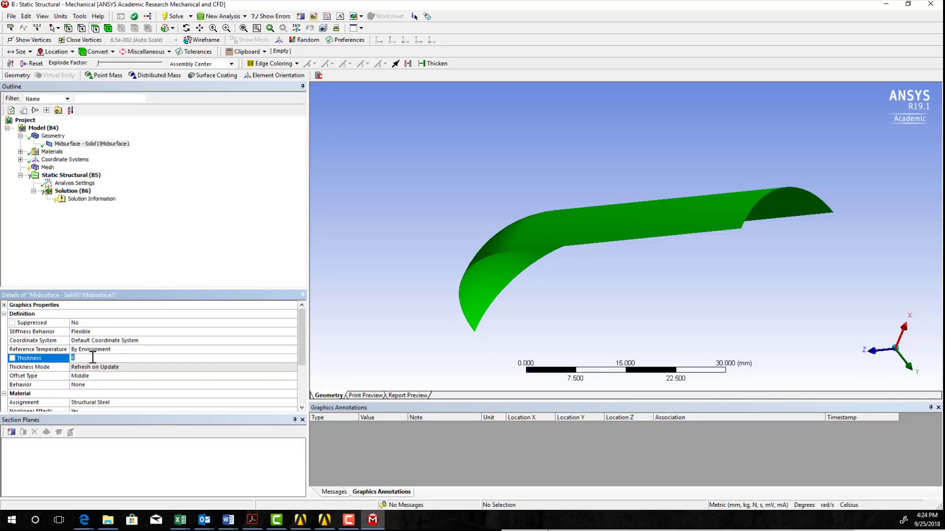
pyautogui.click(12, 359)
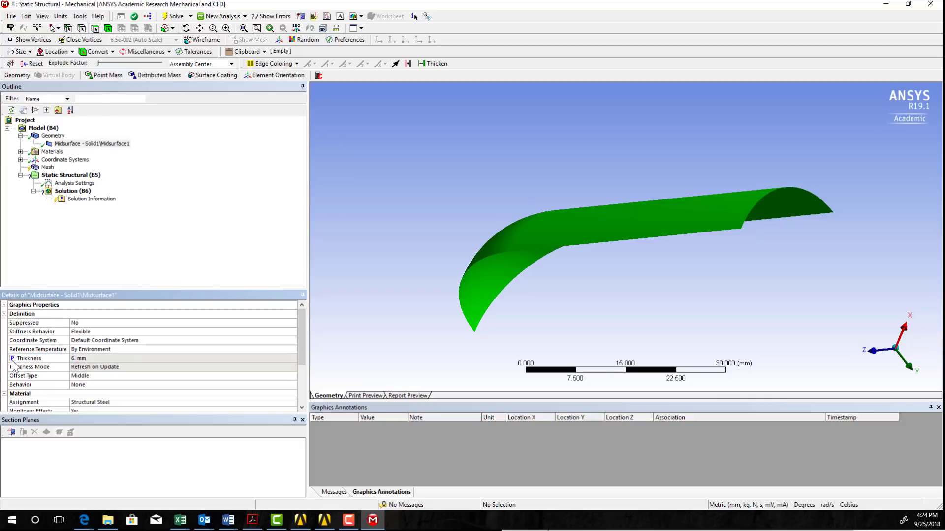
# Switch back to Workbench, open the Parameter Set and examine the Group1 to Group4 input parameters.
pyautogui.click(373, 519)
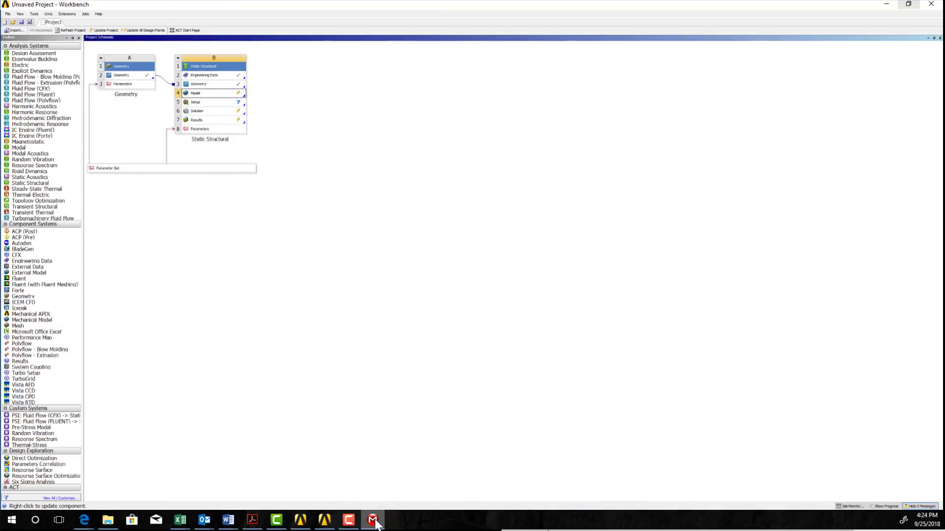
pyautogui.click(117, 167)
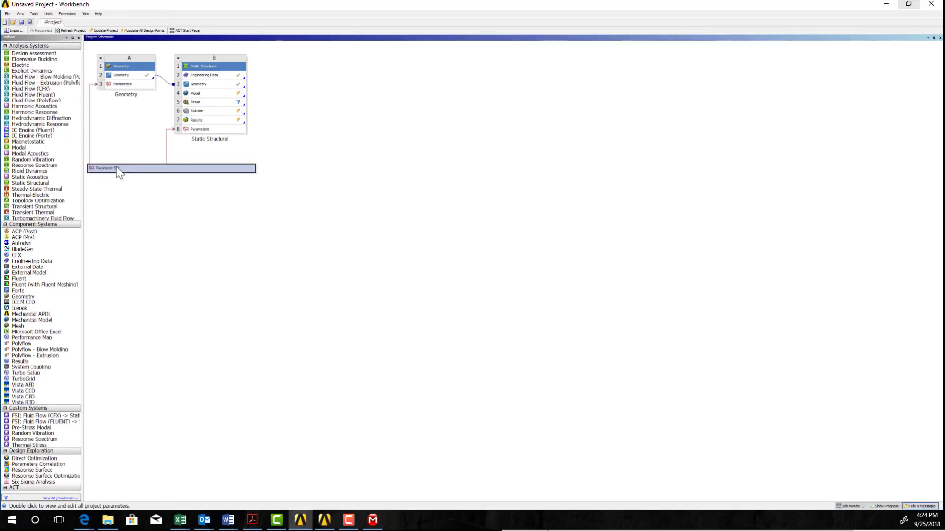
pyautogui.doubleClick(117, 166)
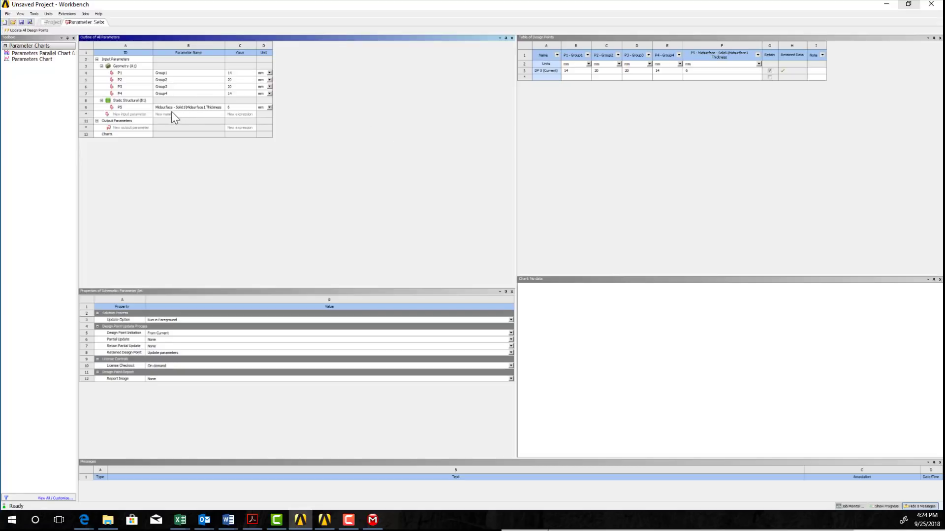
pyautogui.click(221, 72)
pyautogui.click(212, 81)
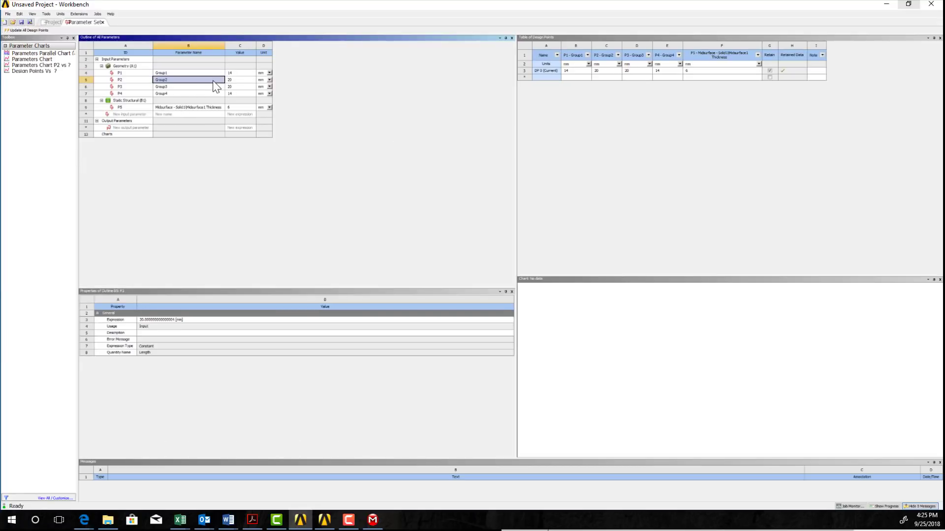
pyautogui.click(212, 86)
pyautogui.click(210, 93)
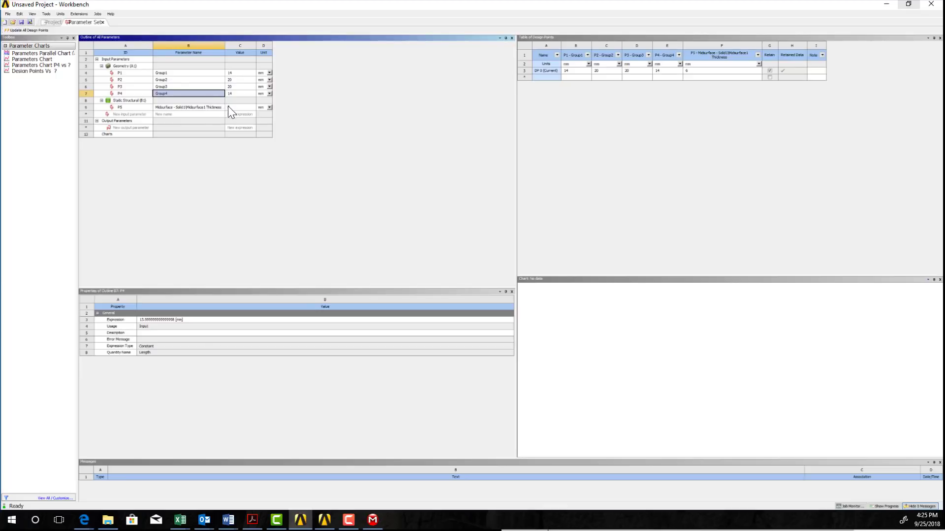
# Switch back to Mechanical and add a Pressure load to the Static Structural analysis.
pyautogui.click(232, 108)
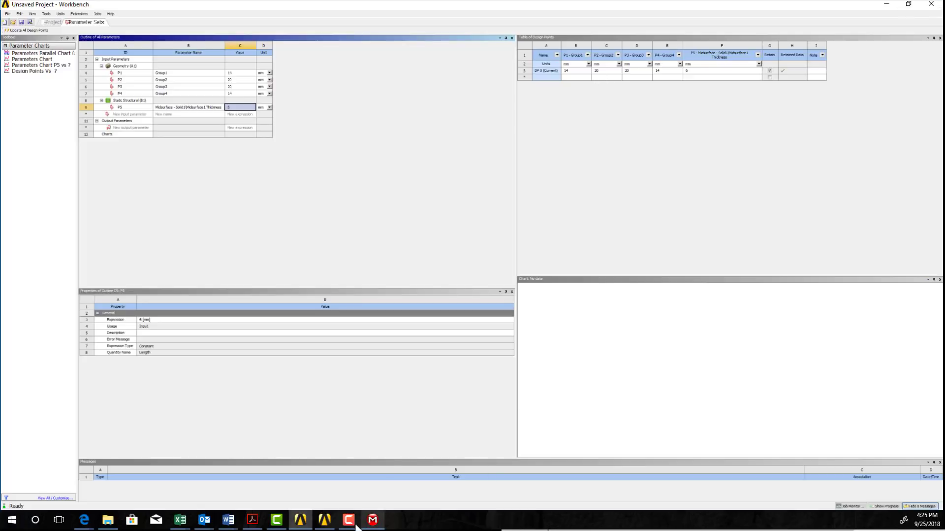
pyautogui.click(372, 520)
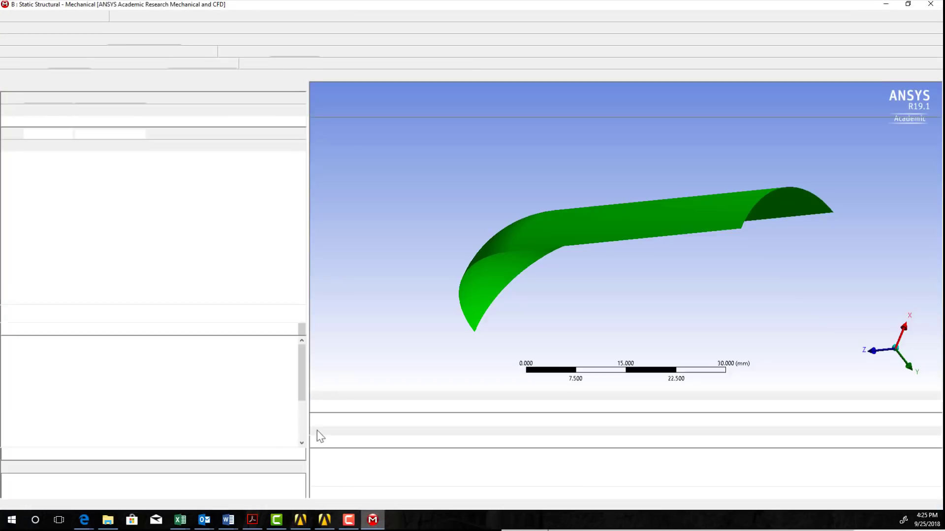
pyautogui.moveTo(458, 236); pyautogui.dragTo(437, 209, button='middle')
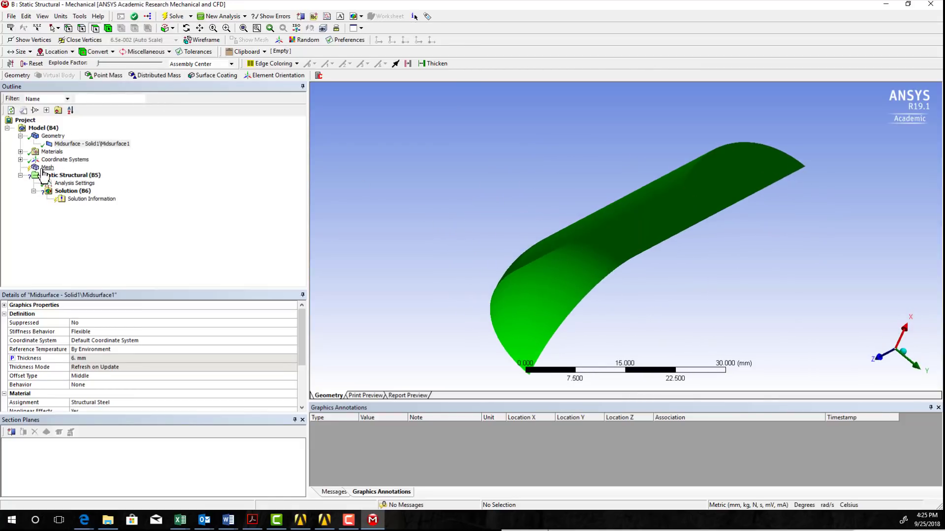
pyautogui.click(74, 183)
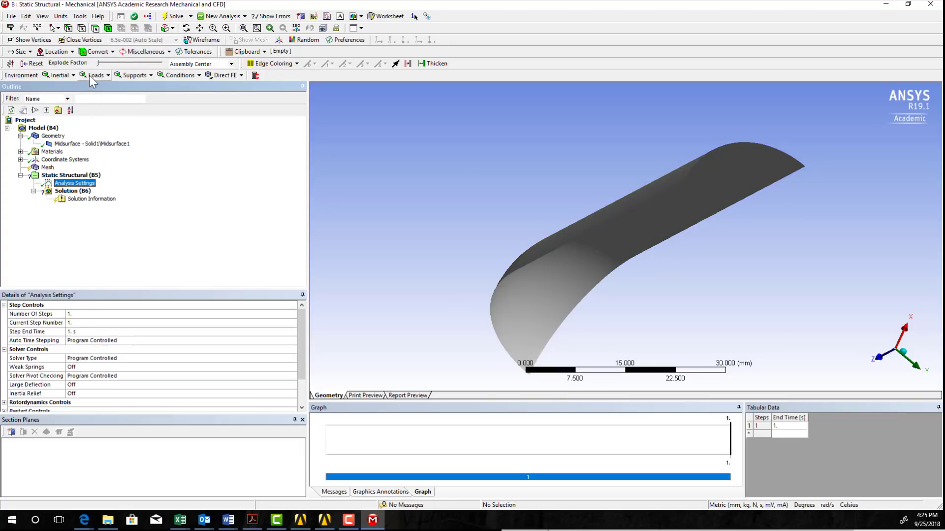
pyautogui.click(94, 75)
pyautogui.click(98, 88)
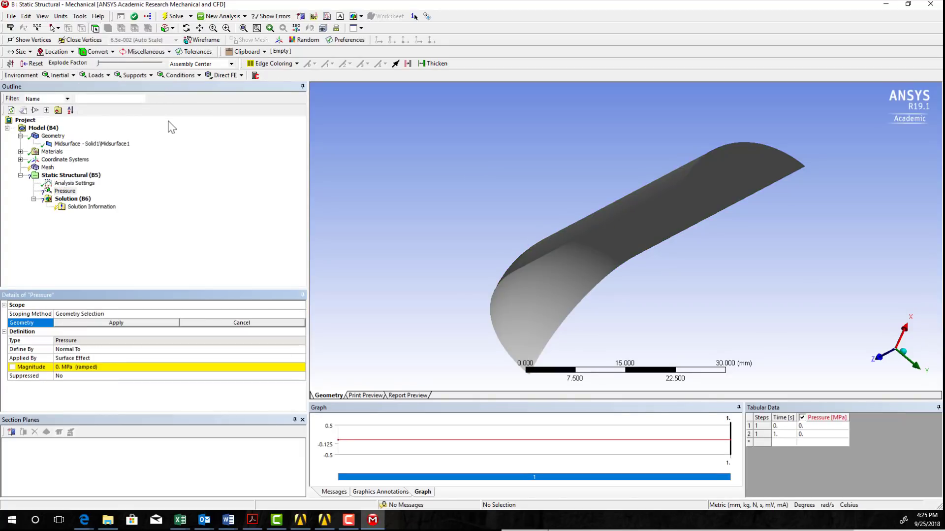
# Set the pressure magnitude to 100 MPa and scope the load to the inner dome and cylinder faces.
pyautogui.click(558, 308)
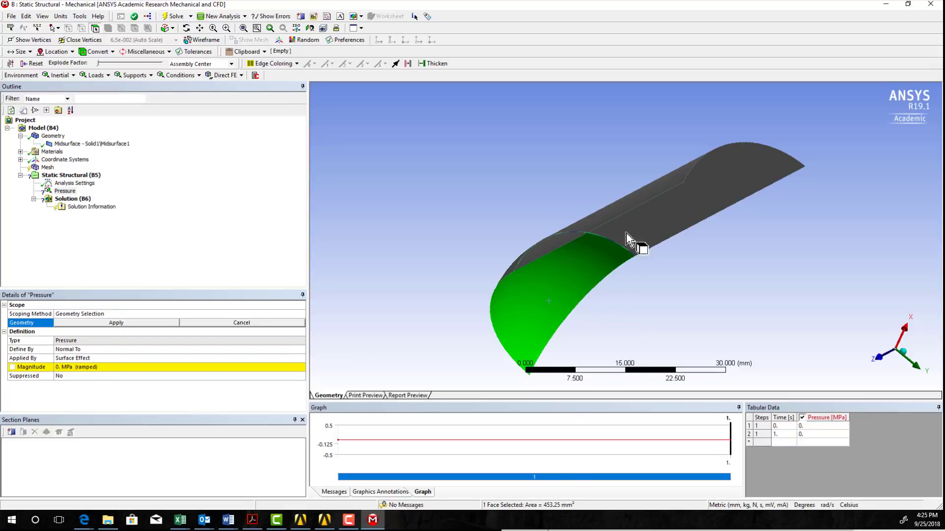
pyautogui.keyDown('ctrl'); pyautogui.click(703, 190); pyautogui.keyUp('ctrl')
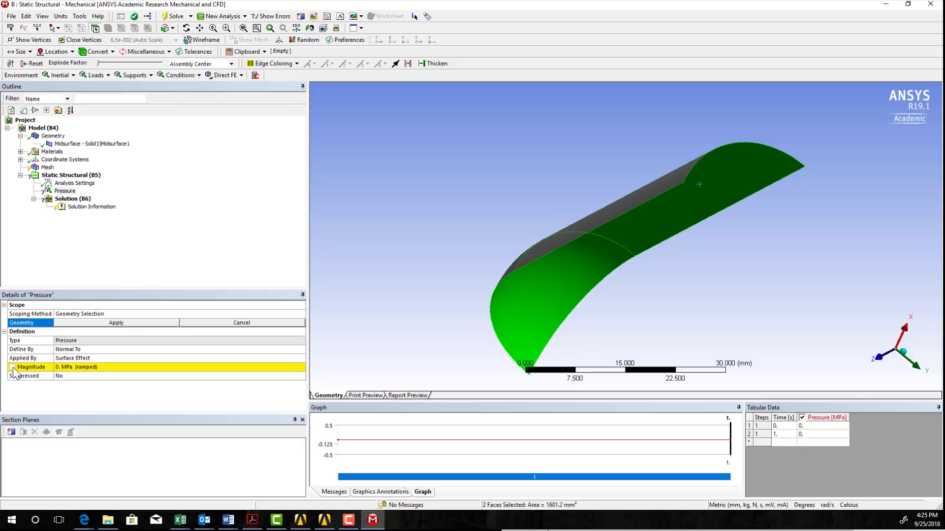
pyautogui.click(68, 366)
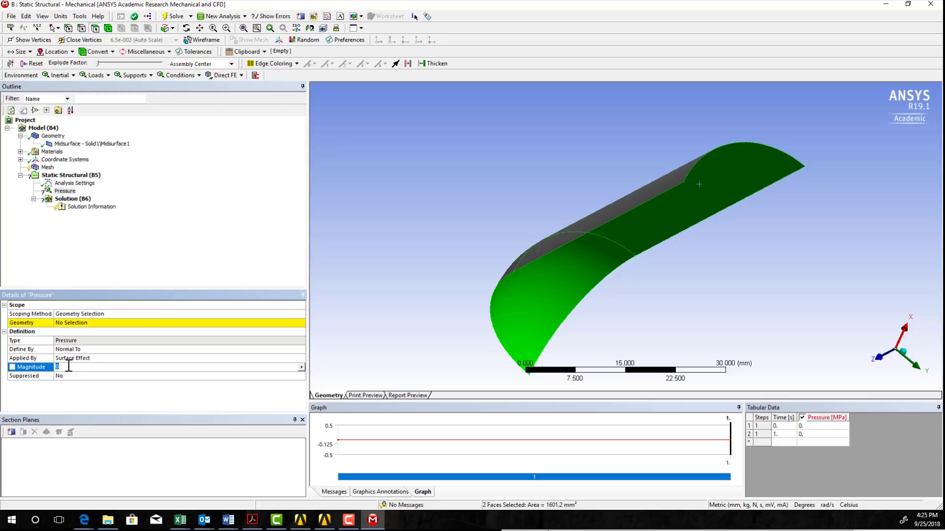
pyautogui.write('100')
pyautogui.press('Return')
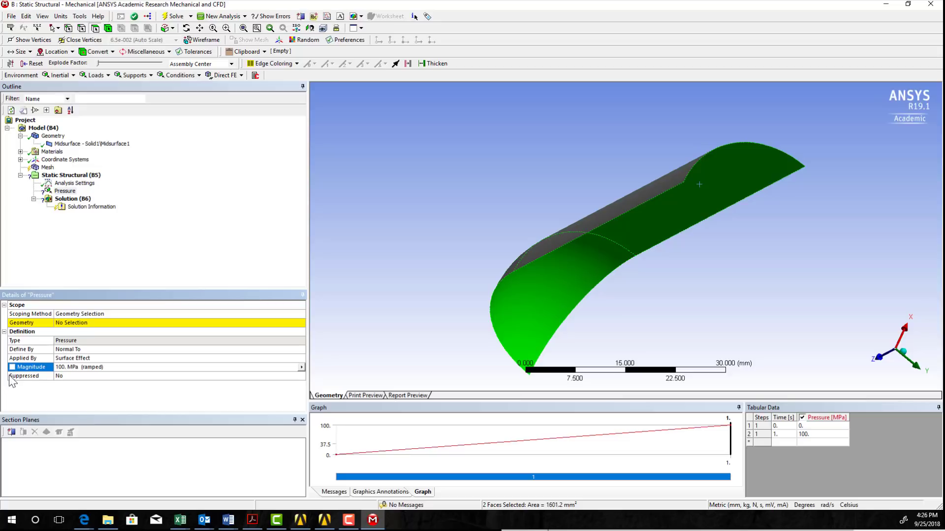
pyautogui.click(12, 367)
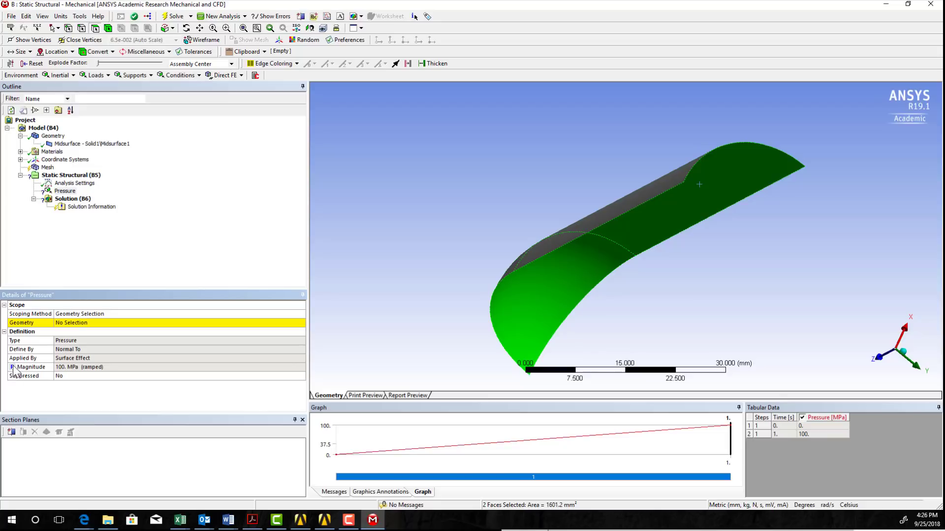
pyautogui.click(12, 367)
pyautogui.click(74, 323)
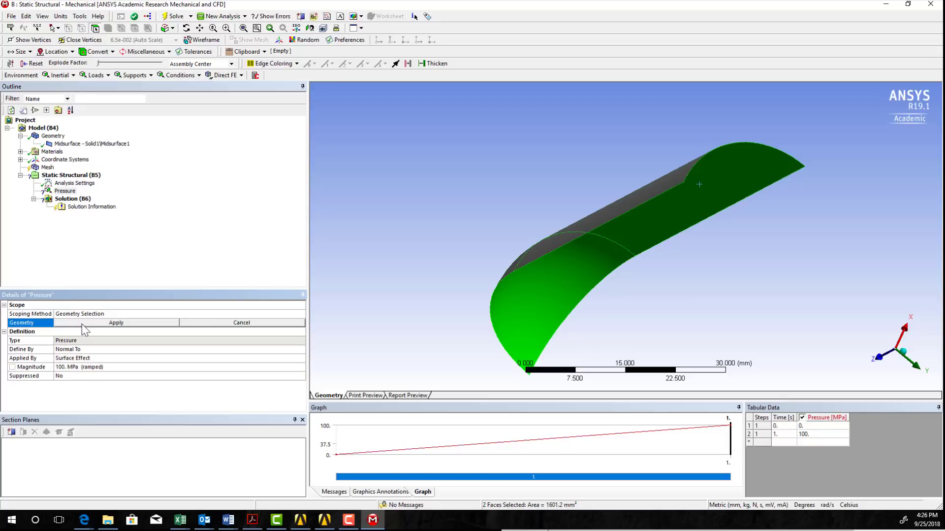
pyautogui.click(107, 322)
# Add a Displacement support scoped to the curved edge at the cylinder's open end.
pyautogui.moveTo(453, 251); pyautogui.dragTo(471, 287, button='middle')
pyautogui.moveTo(556, 297); pyautogui.dragTo(545, 312, button='middle')
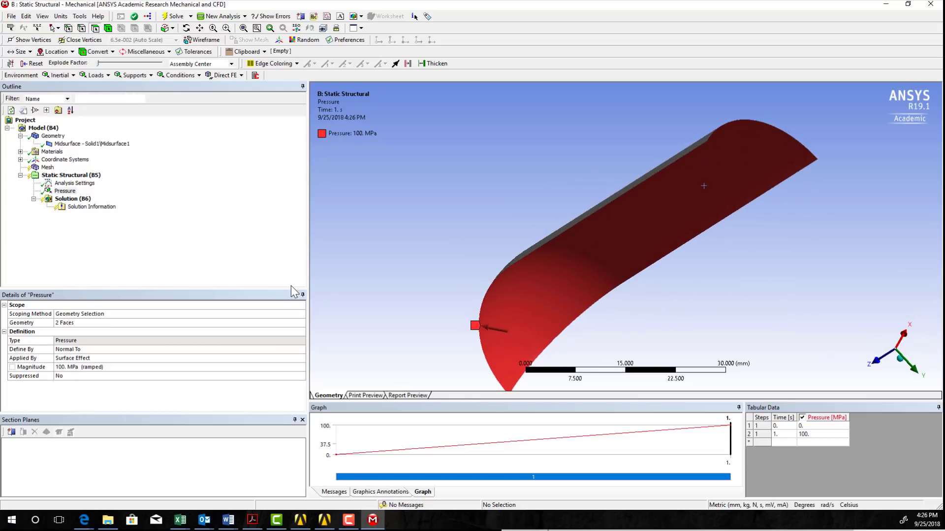
pyautogui.moveTo(395, 289); pyautogui.dragTo(459, 273, button='middle')
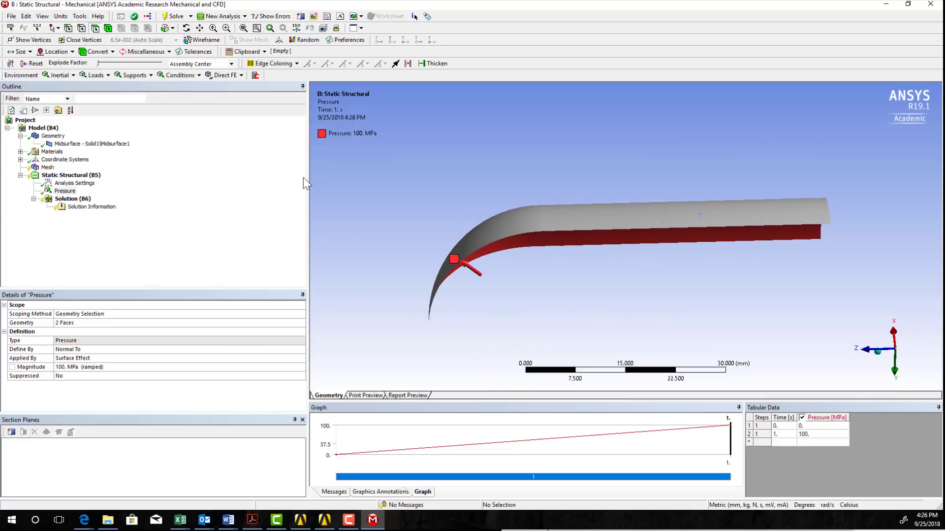
pyautogui.click(122, 77)
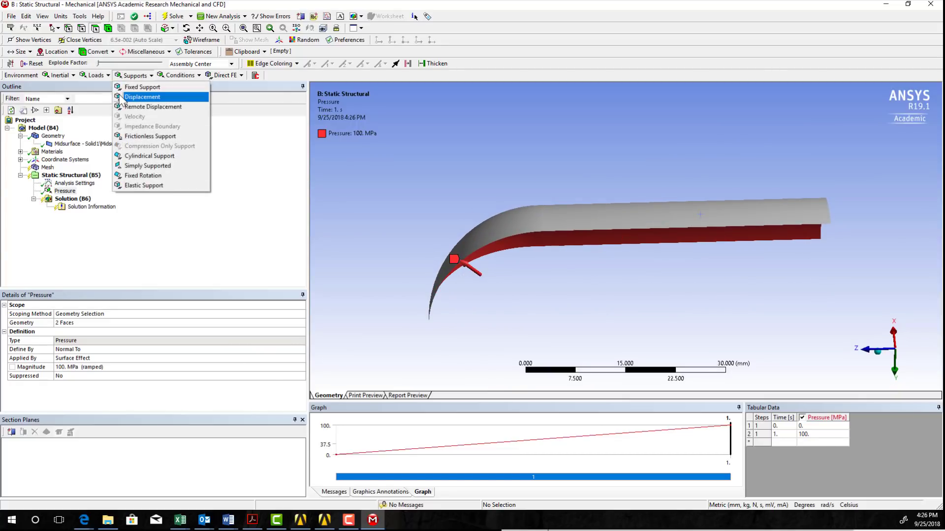
pyautogui.click(120, 95)
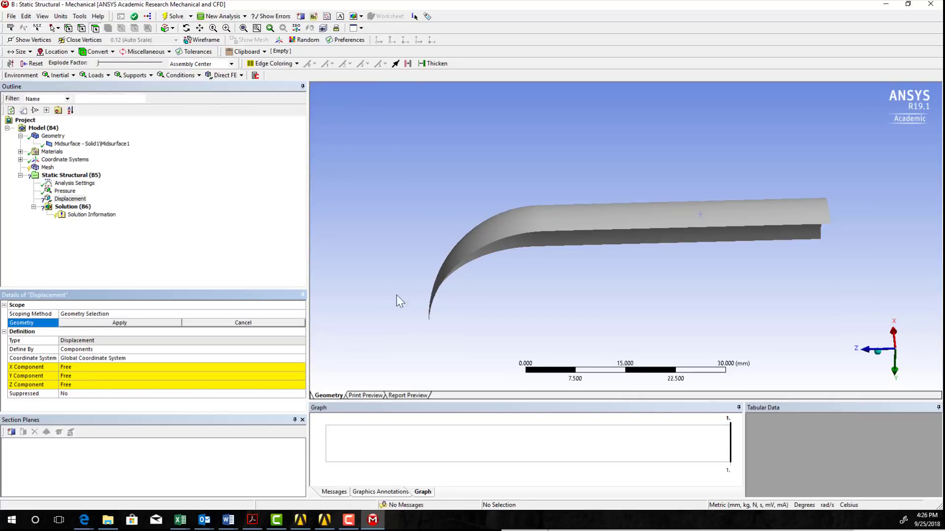
pyautogui.moveTo(834, 297); pyautogui.dragTo(779, 206, button='middle')
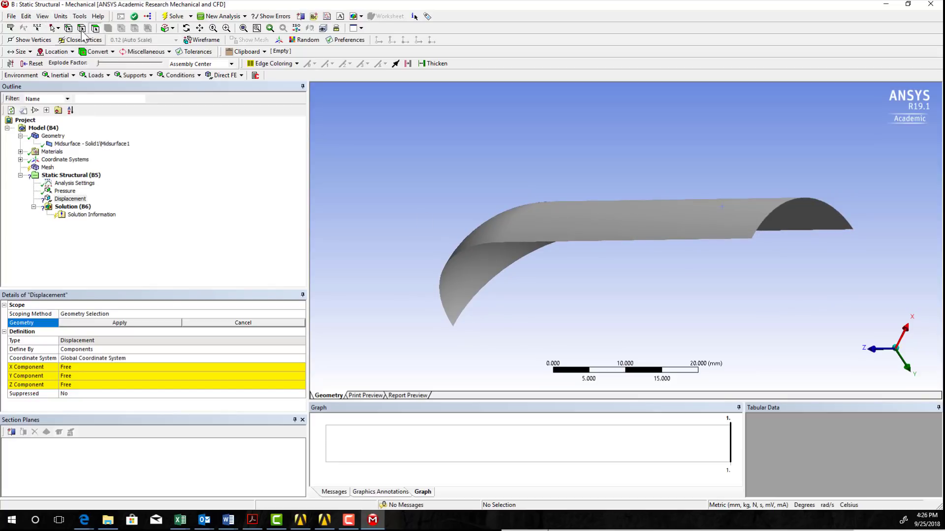
pyautogui.click(835, 212)
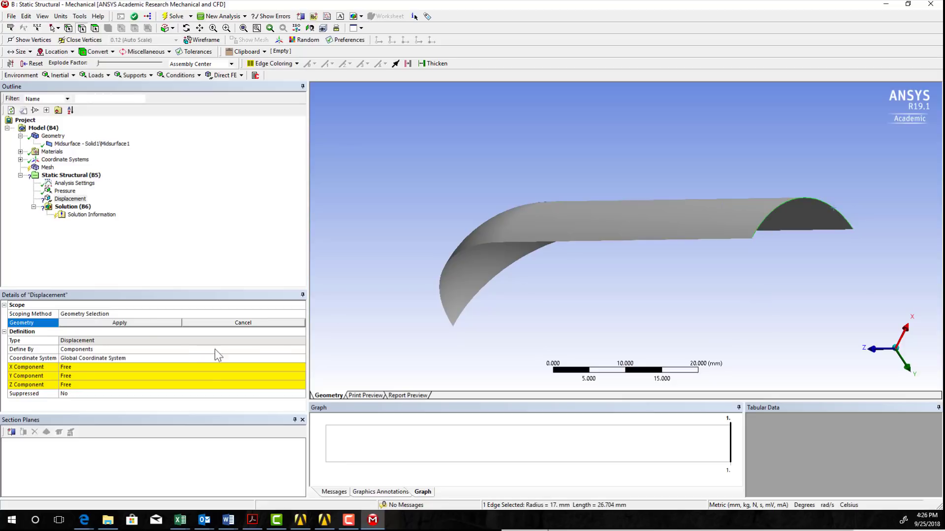
pyautogui.click(138, 321)
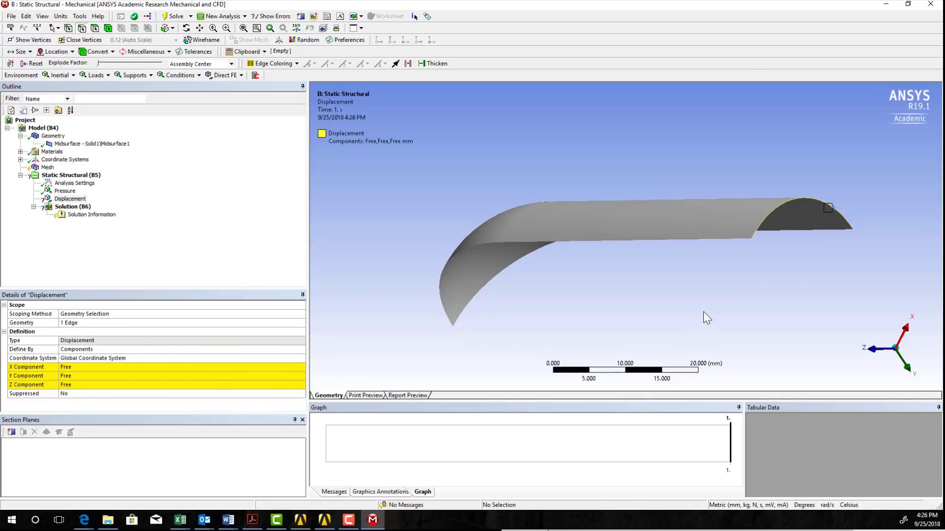
# Set the Z component of the open-end edge's displacement to 0 mm.
pyautogui.moveTo(703, 310); pyautogui.dragTo(786, 356, button='middle')
pyautogui.click(88, 386)
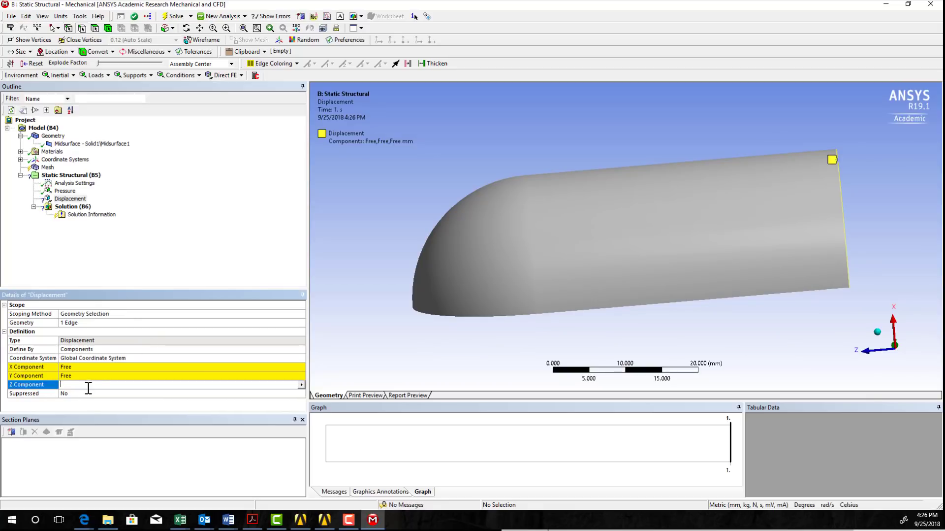
pyautogui.write('0')
pyautogui.press('Return')
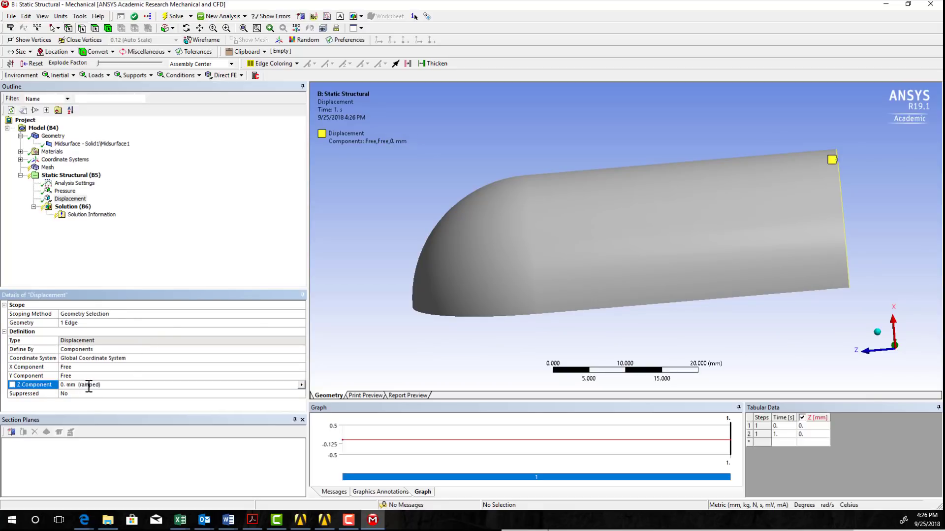
# Add a second Displacement support and set its X component to 0 mm.
pyautogui.moveTo(387, 350); pyautogui.dragTo(386, 316, button='middle')
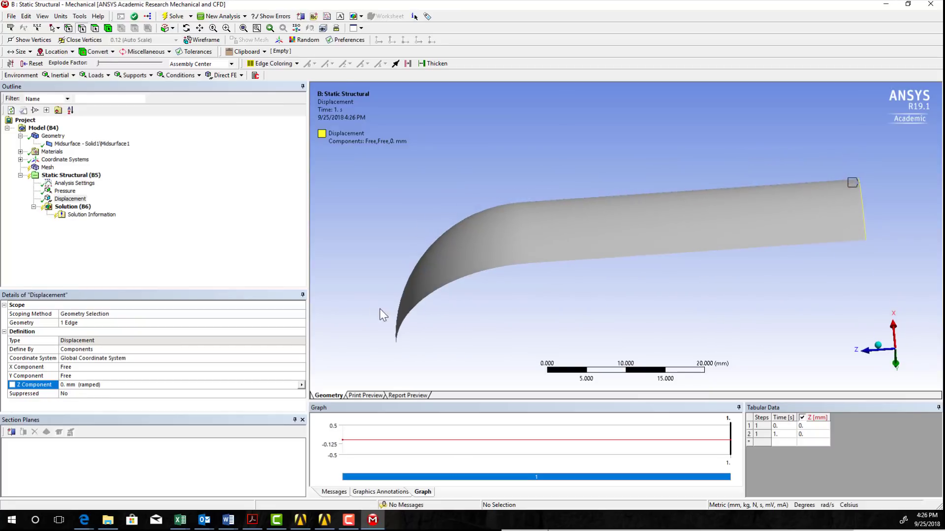
pyautogui.click(132, 75)
pyautogui.click(141, 97)
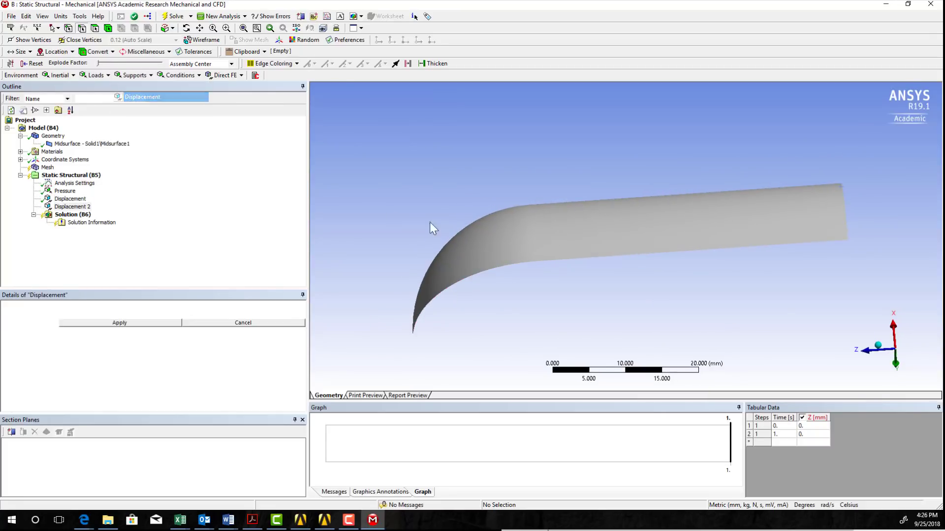
pyautogui.click(465, 279)
pyautogui.keyDown('ctrl'); pyautogui.click(693, 251); pyautogui.keyUp('ctrl')
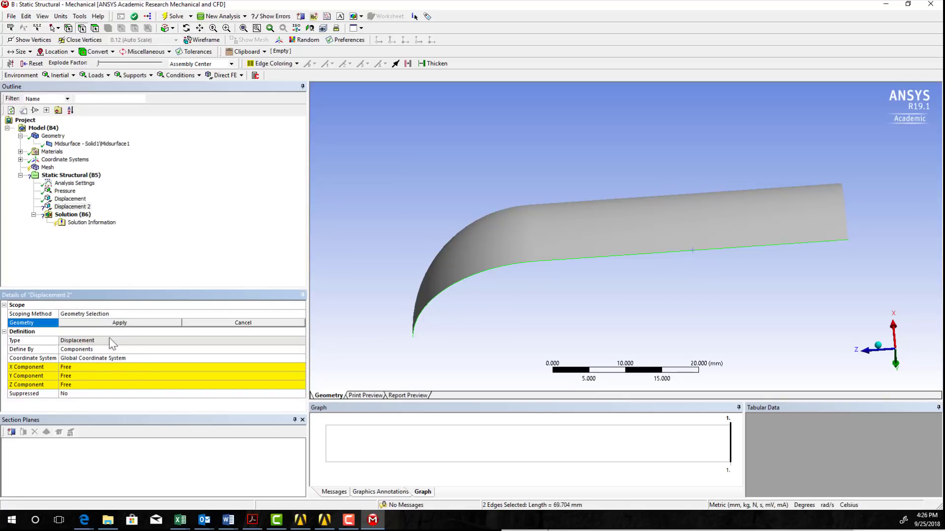
pyautogui.click(72, 368)
pyautogui.write('0')
pyautogui.press('Return')
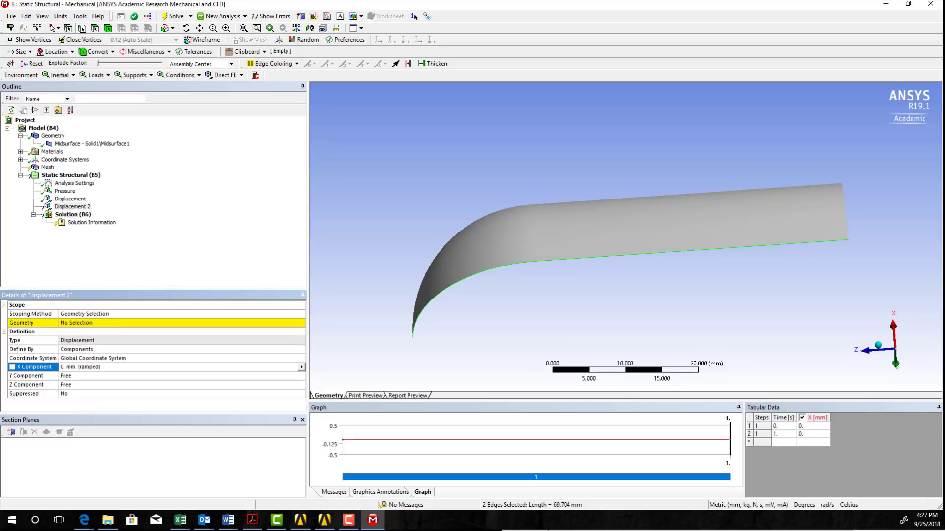
# Scope the second displacement to the dome and cylinder edges lying on the X symmetry plane.
pyautogui.moveTo(634, 283); pyautogui.dragTo(631, 338, button='middle')
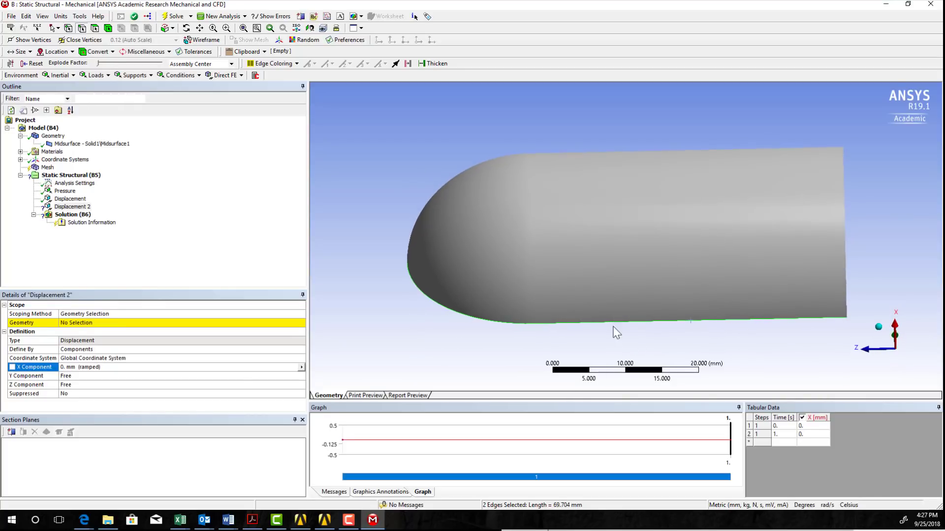
pyautogui.moveTo(622, 238); pyautogui.dragTo(632, 285, button='middle')
pyautogui.moveTo(645, 245); pyautogui.dragTo(468, 254, button='middle')
pyautogui.moveTo(542, 160); pyautogui.dragTo(598, 137, button='middle')
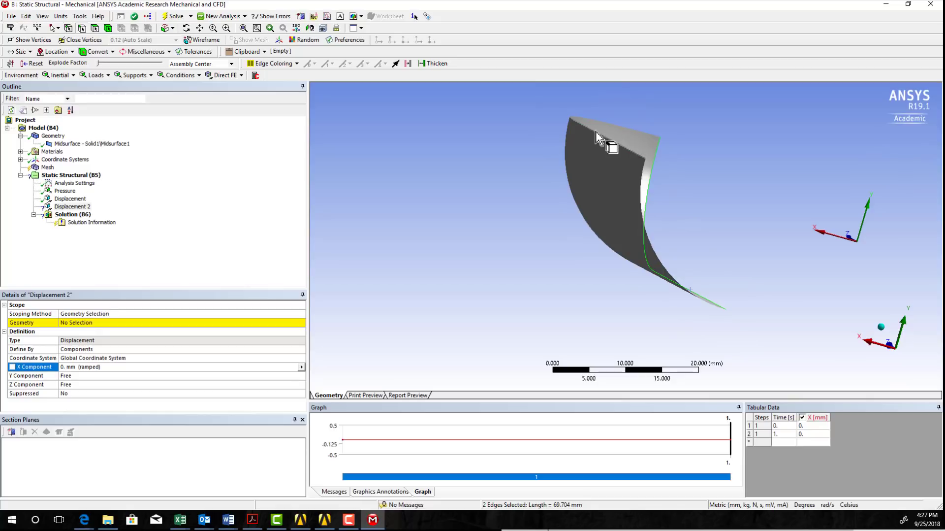
pyautogui.click(596, 132)
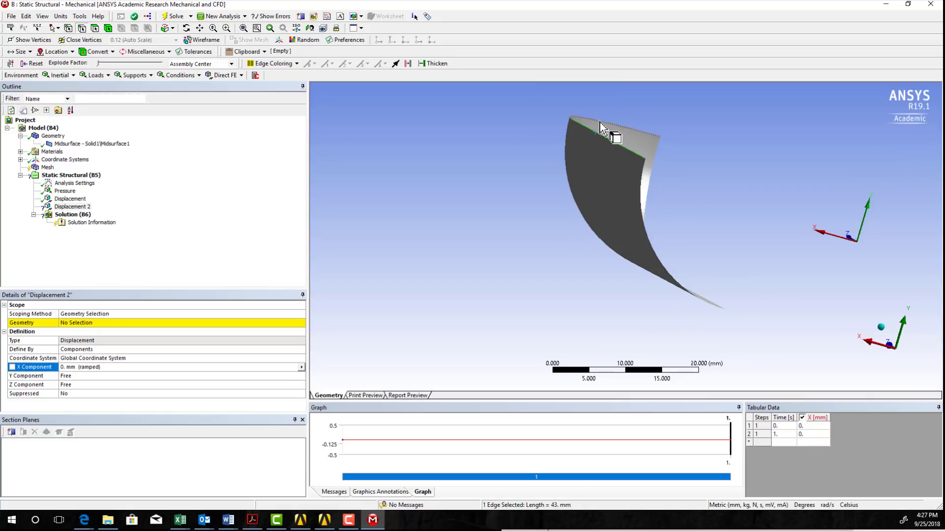
pyautogui.click(495, 171)
pyautogui.moveTo(495, 210); pyautogui.dragTo(564, 158, button='middle')
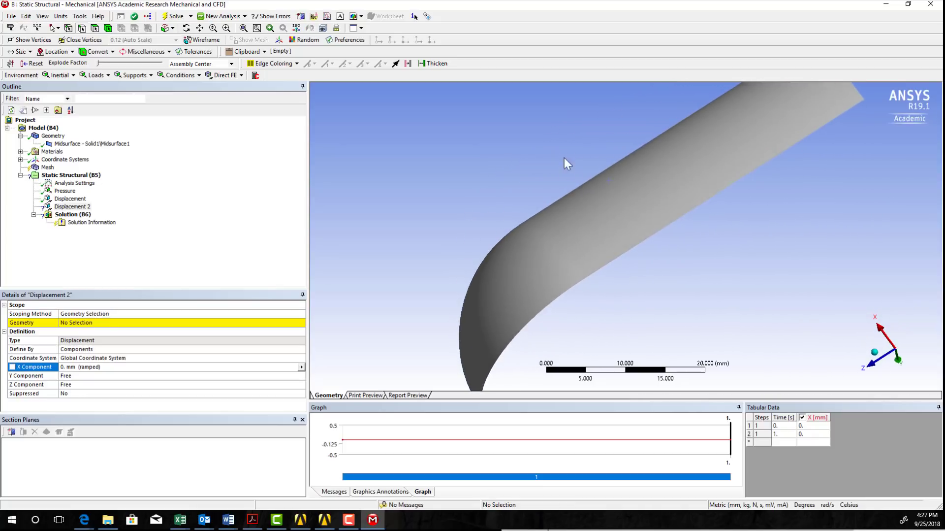
pyautogui.click(507, 348)
pyautogui.keyDown('ctrl'); pyautogui.click(620, 256); pyautogui.keyUp('ctrl')
pyautogui.click(82, 323)
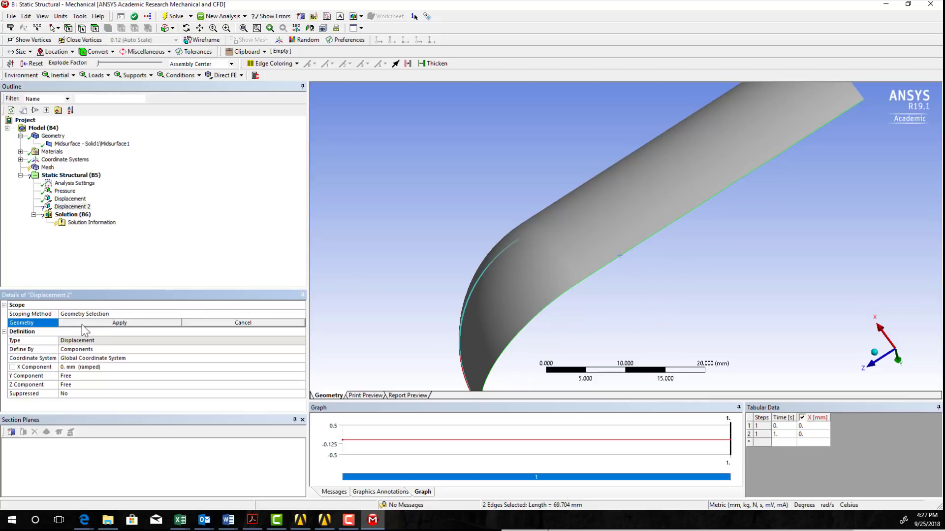
pyautogui.click(82, 323)
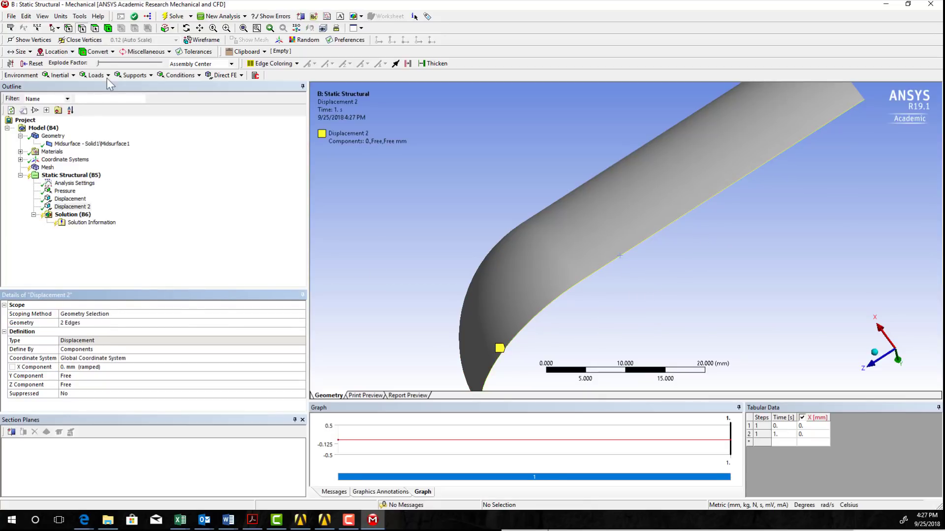
# Add a third Displacement support scoped to the dome and cylinder edges on the other lengthwise symmetry plane.
pyautogui.click(131, 75)
pyautogui.click(141, 96)
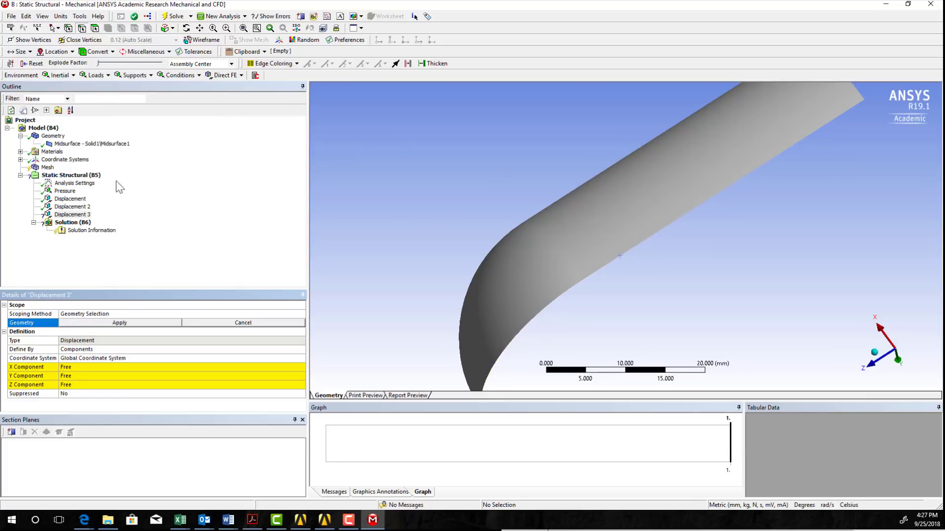
pyautogui.moveTo(368, 318); pyautogui.dragTo(562, 307, button='middle')
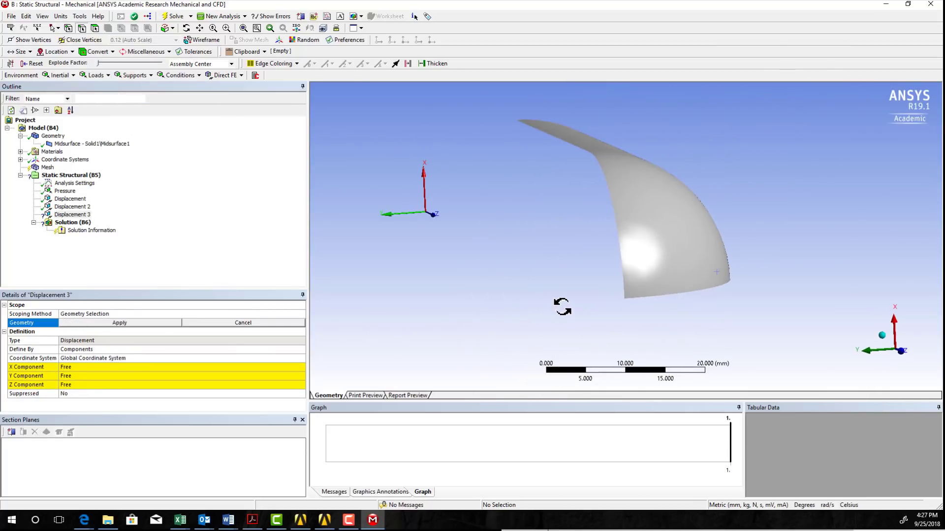
pyautogui.click(623, 266)
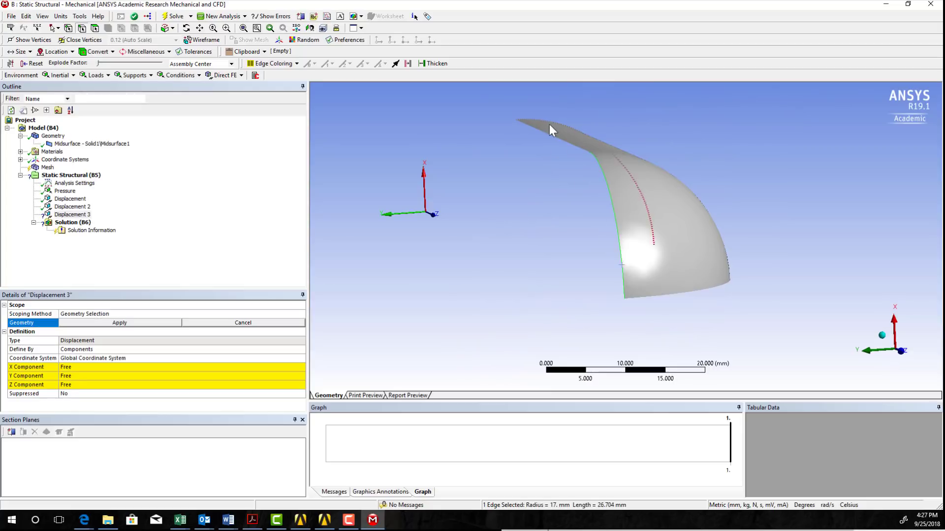
pyautogui.keyDown('ctrl'); pyautogui.click(555, 140); pyautogui.keyUp('ctrl')
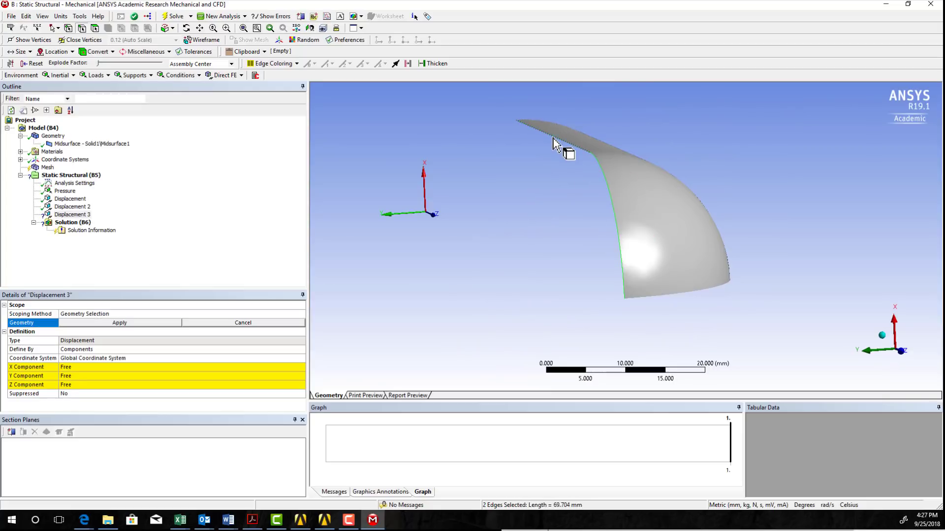
pyautogui.click(106, 323)
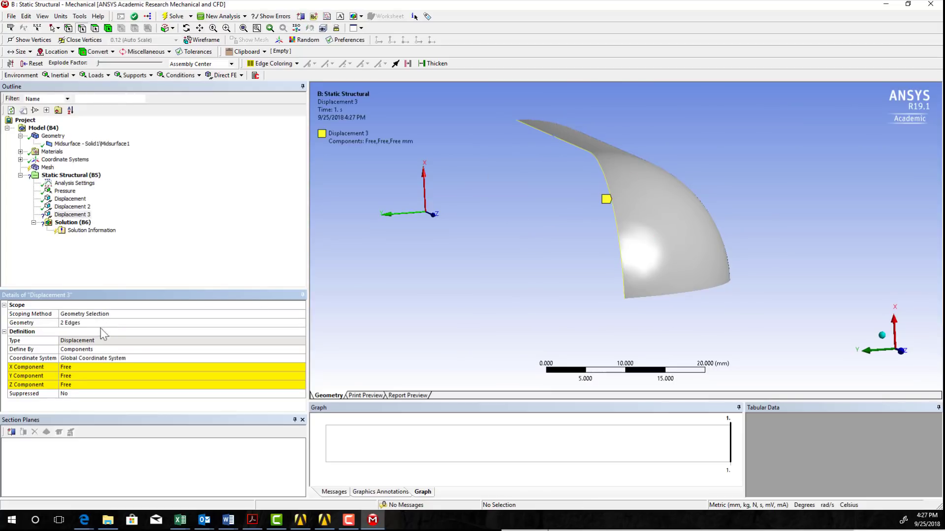
# Set the third displacement's Y component to 0 mm, keeping it defined in the Global Coordinate System.
pyautogui.click(115, 376)
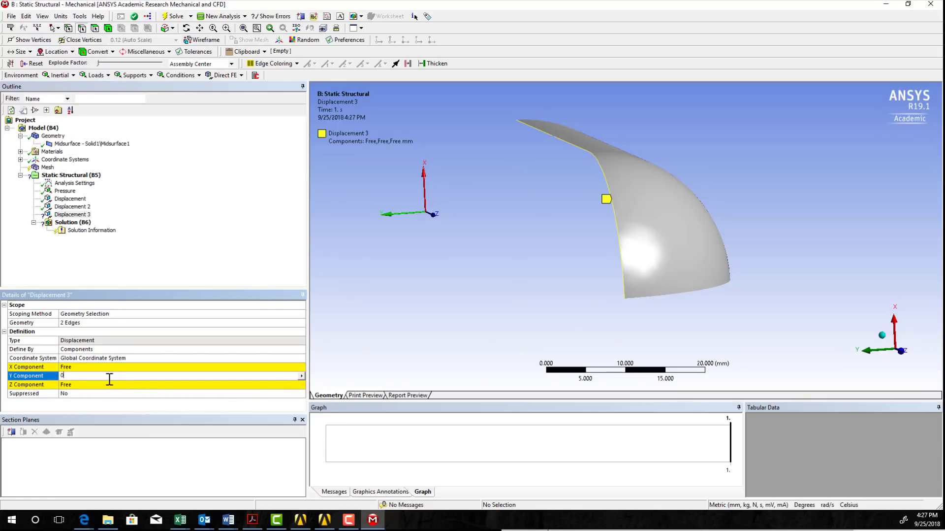
pyautogui.press('Return')
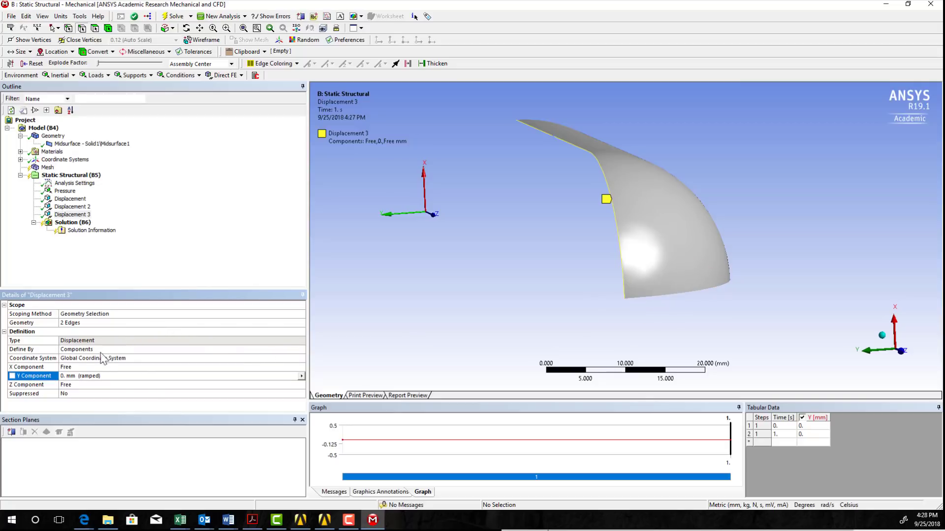
pyautogui.click(101, 358)
pyautogui.click(301, 358)
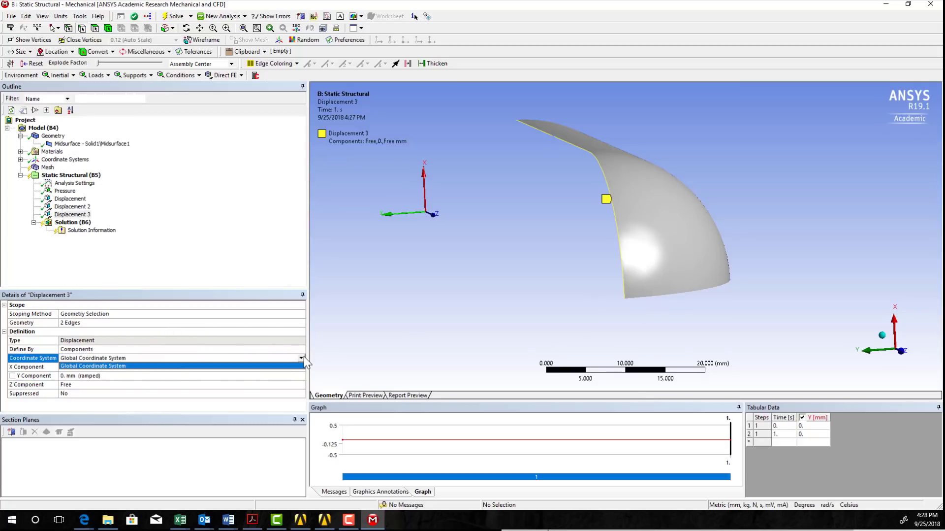
pyautogui.click(261, 360)
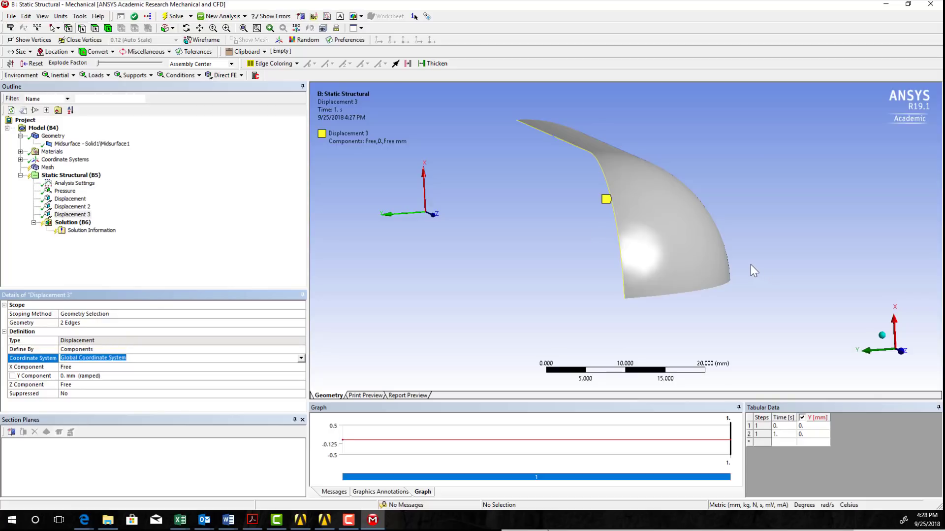
# Add a Fixed Support scoped to the vertex at the tip of the dome.
pyautogui.moveTo(698, 317); pyautogui.dragTo(562, 265, button='middle')
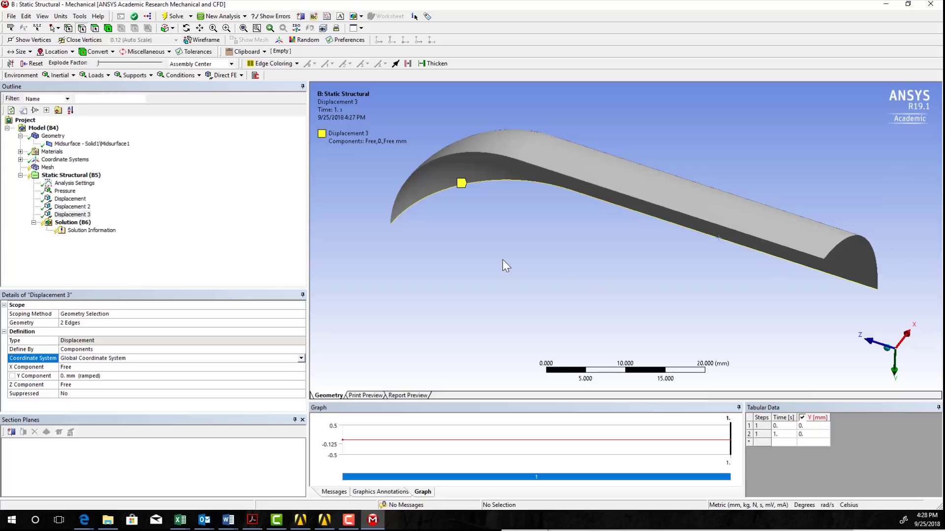
pyautogui.moveTo(503, 260); pyautogui.dragTo(668, 304, button='middle')
pyautogui.moveTo(583, 289); pyautogui.dragTo(553, 314, button='middle')
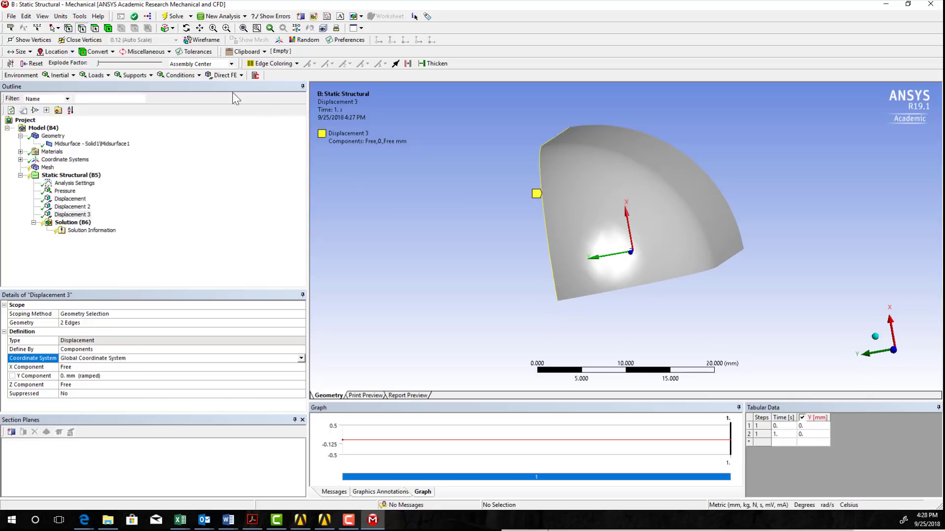
pyautogui.click(132, 75)
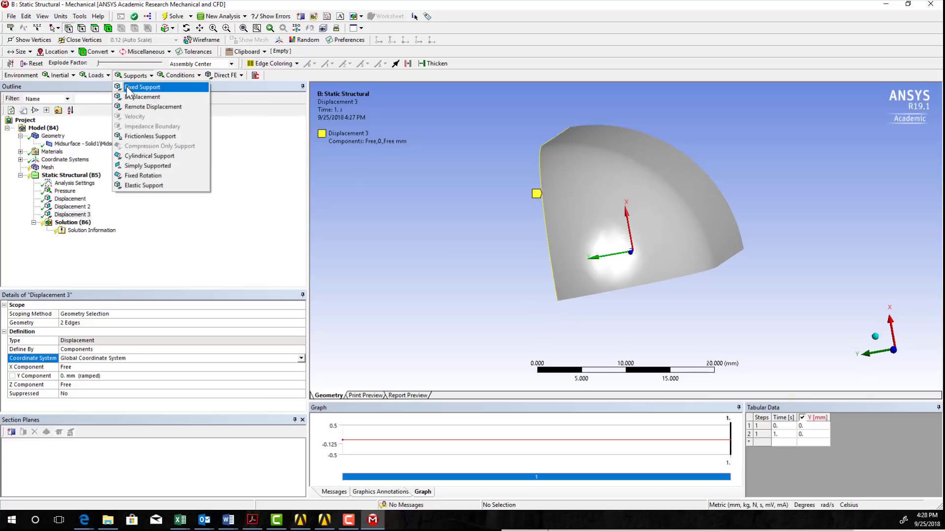
pyautogui.click(129, 89)
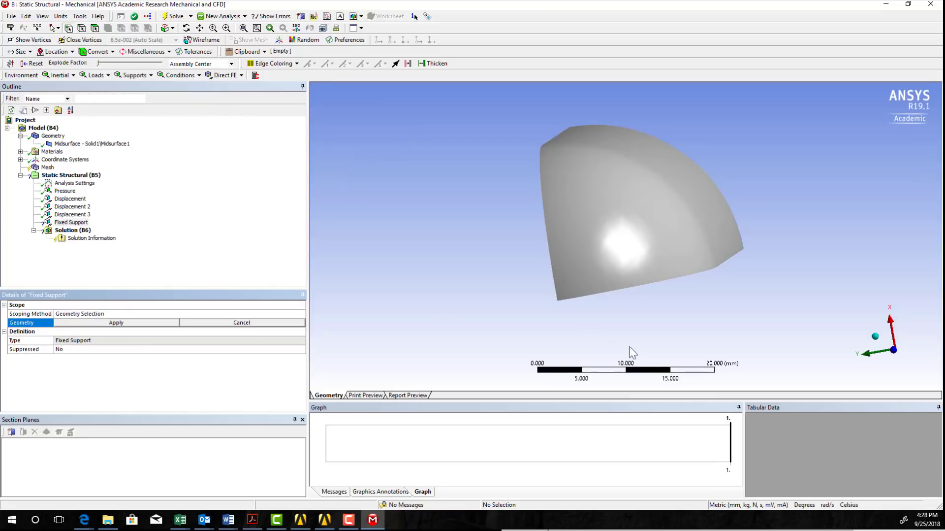
pyautogui.click(558, 301)
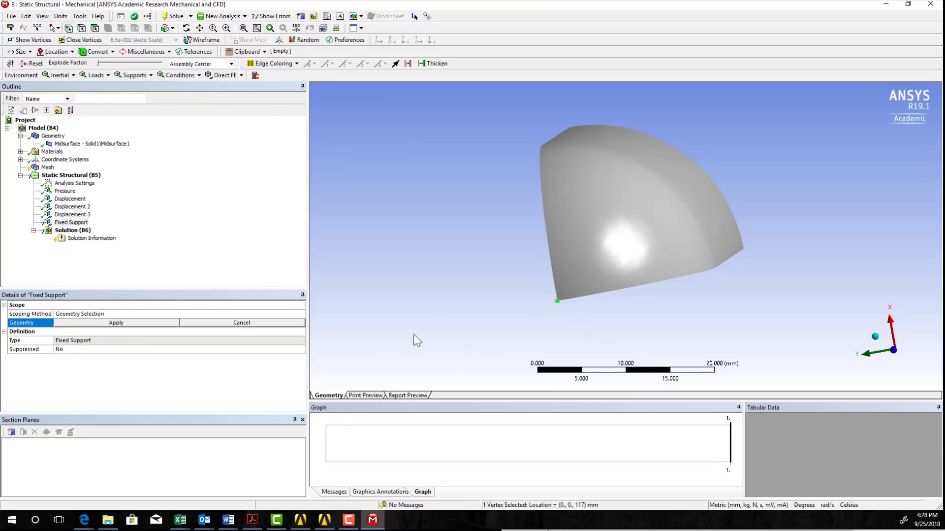
pyautogui.click(72, 321)
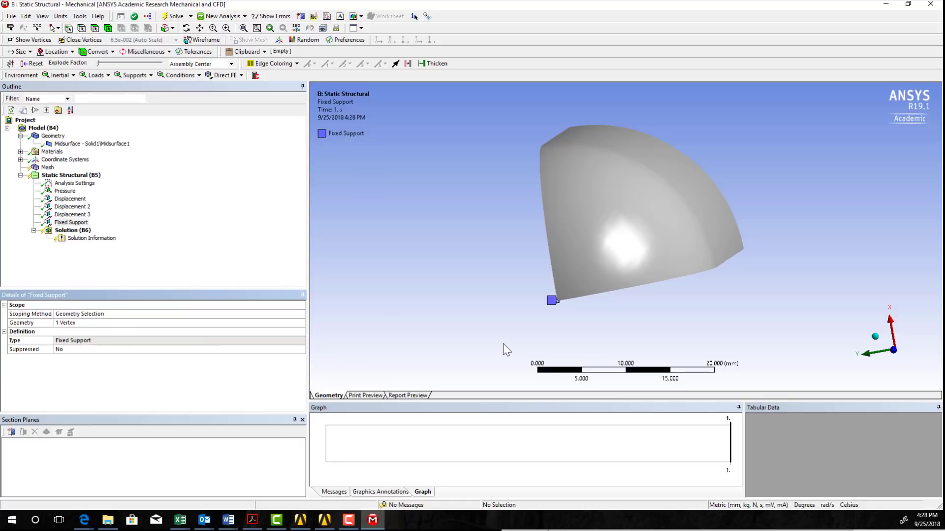
# Delete the Fixed Support from the static structural analysis.
pyautogui.moveTo(504, 344)
pyautogui.mouseDown(button='middle')
pyautogui.moveTo(472, 325)
pyautogui.moveTo(399, 320)
pyautogui.mouseUp(button='middle')
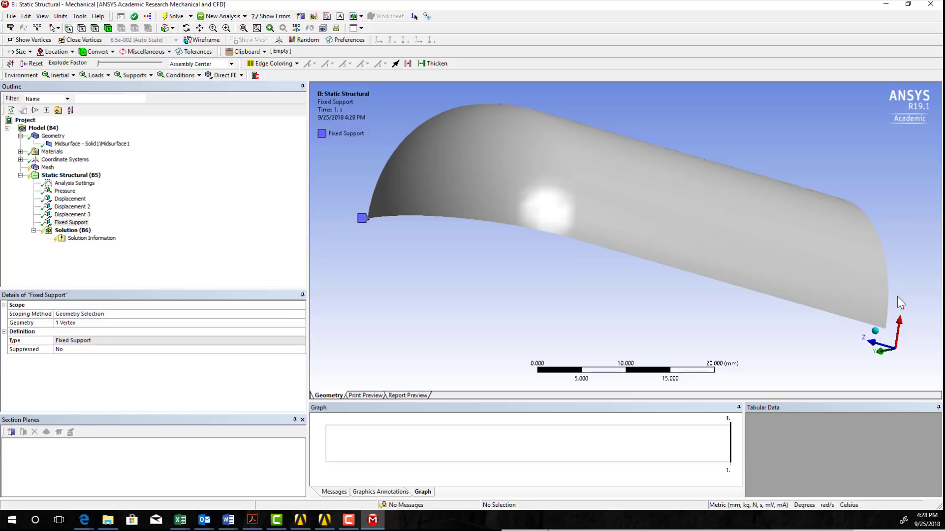
pyautogui.rightClick(69, 224)
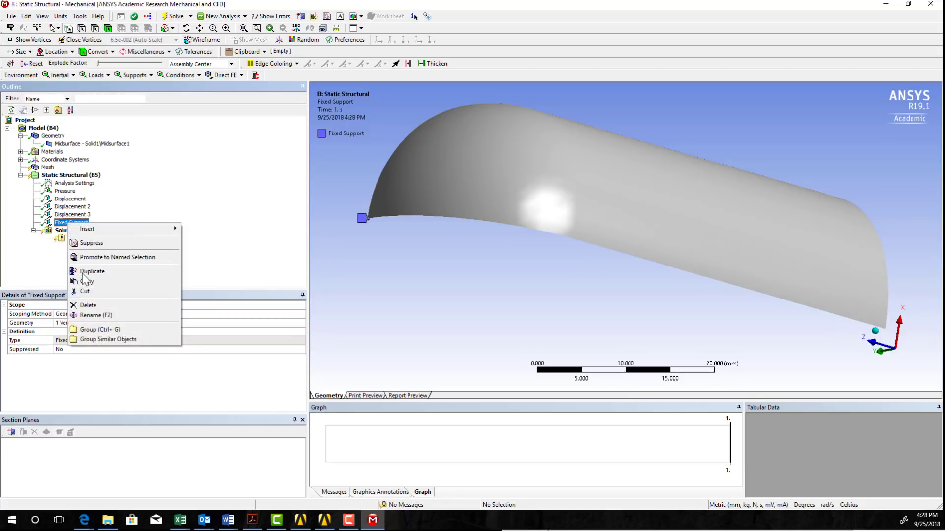
pyautogui.click(88, 304)
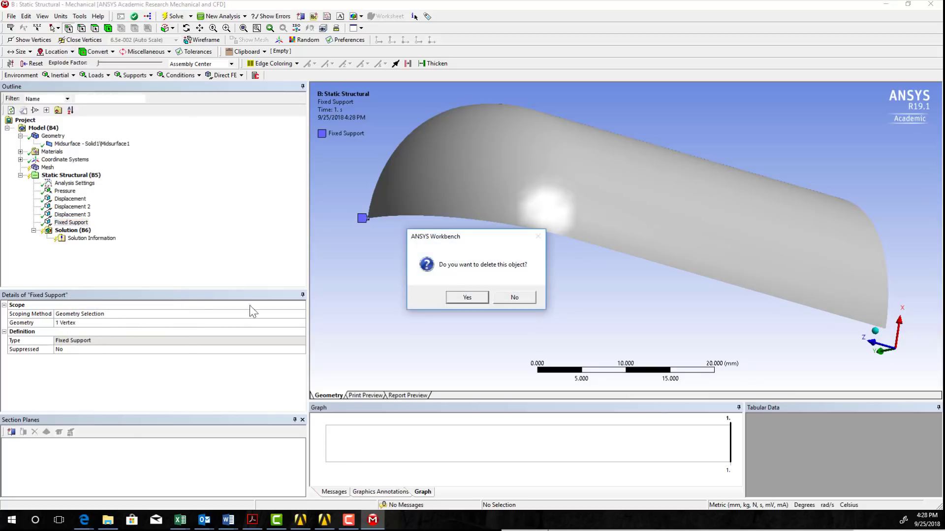
pyautogui.click(458, 298)
# Generate the mesh on the vessel midsurface with the default element size and check it from several sides.
pyautogui.moveTo(476, 302)
pyautogui.mouseDown(button='middle')
pyautogui.moveTo(415, 285)
pyautogui.moveTo(524, 315)
pyautogui.moveTo(481, 314)
pyautogui.mouseUp(button='middle')
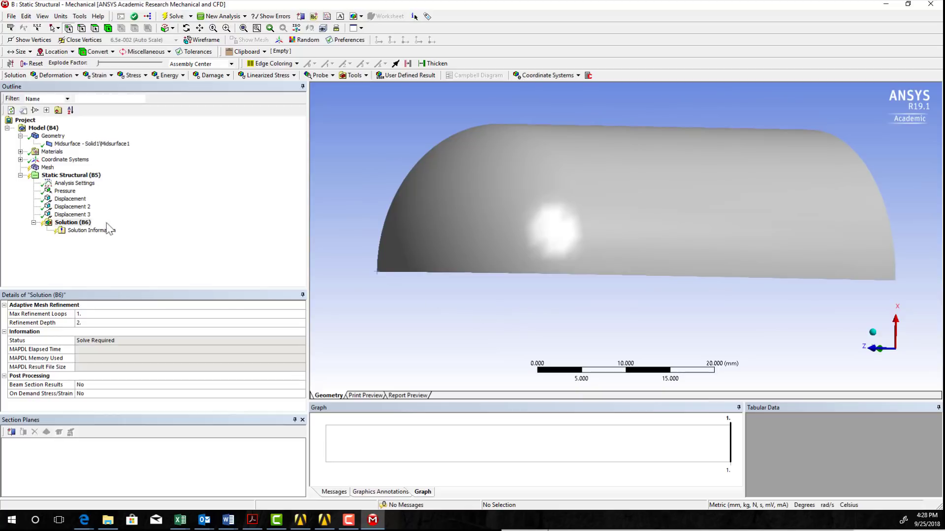
pyautogui.click(47, 167)
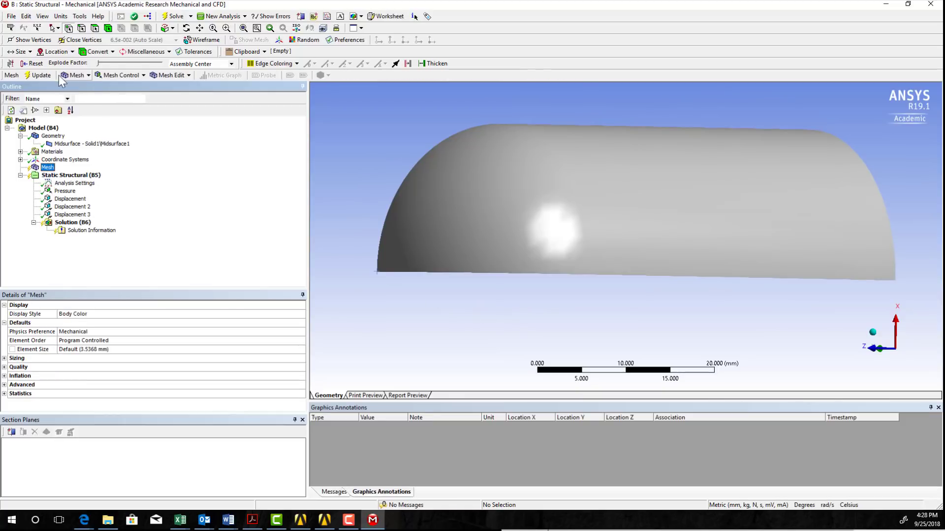
pyautogui.click(44, 75)
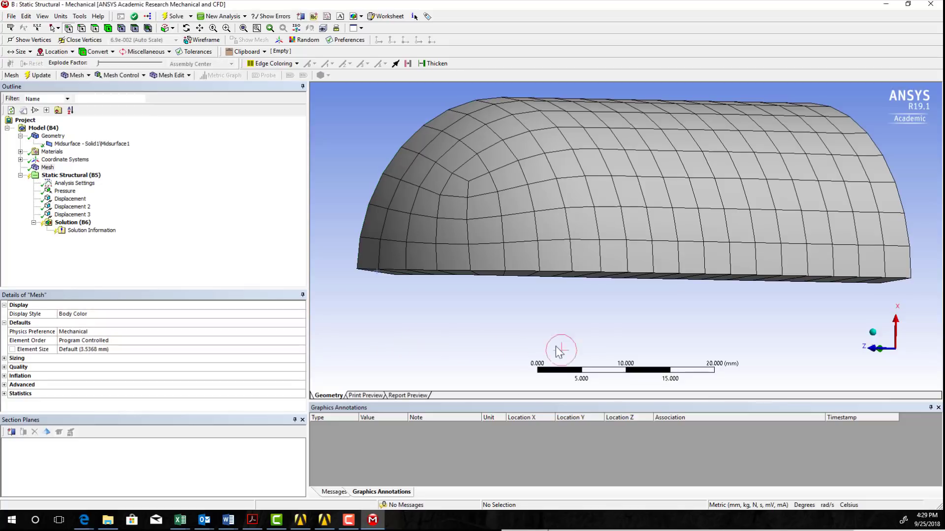
pyautogui.moveTo(548, 336); pyautogui.dragTo(528, 272, button='middle')
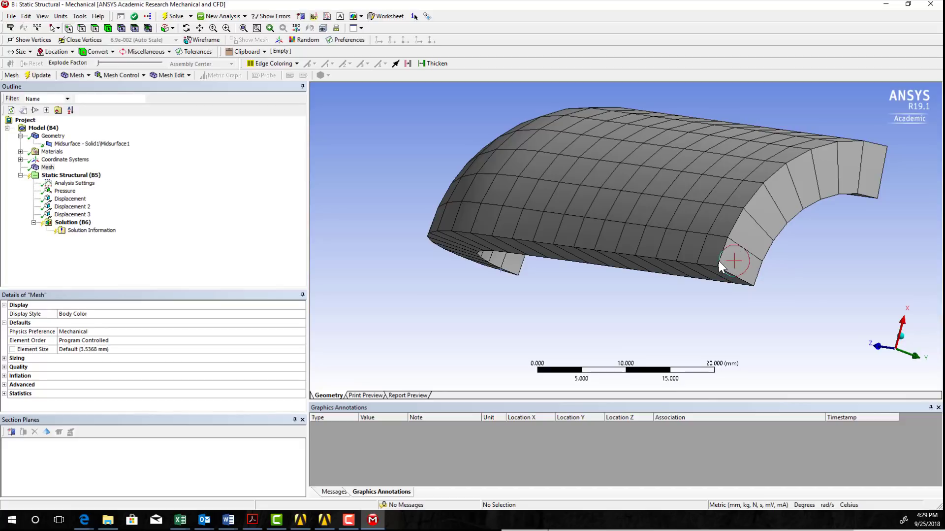
pyautogui.moveTo(788, 288); pyautogui.dragTo(862, 321, button='middle')
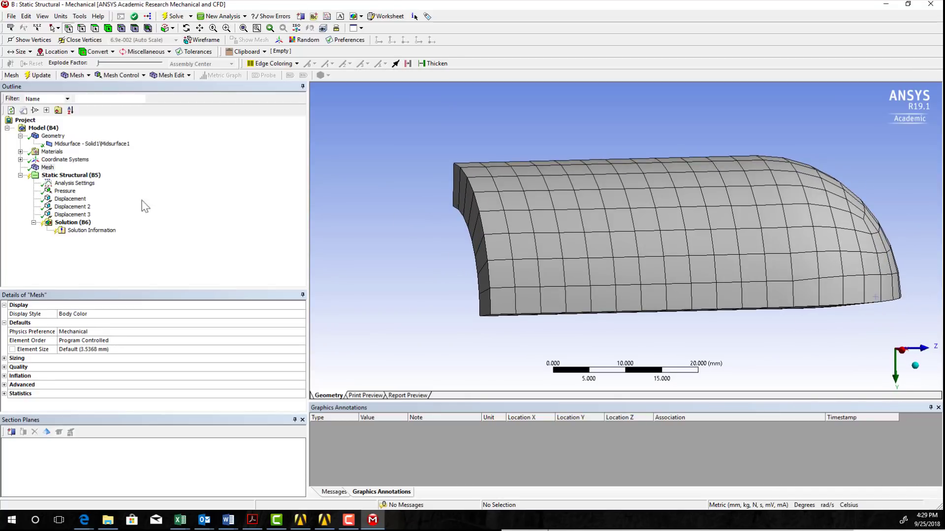
# Add Maximum, Middle and Minimum Principal Stress results to the solution.
pyautogui.click(71, 222)
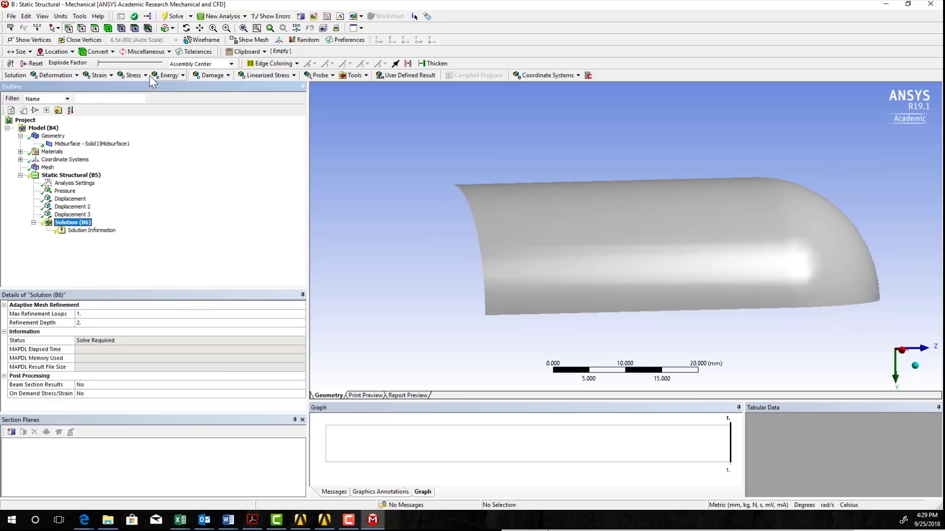
pyautogui.click(132, 75)
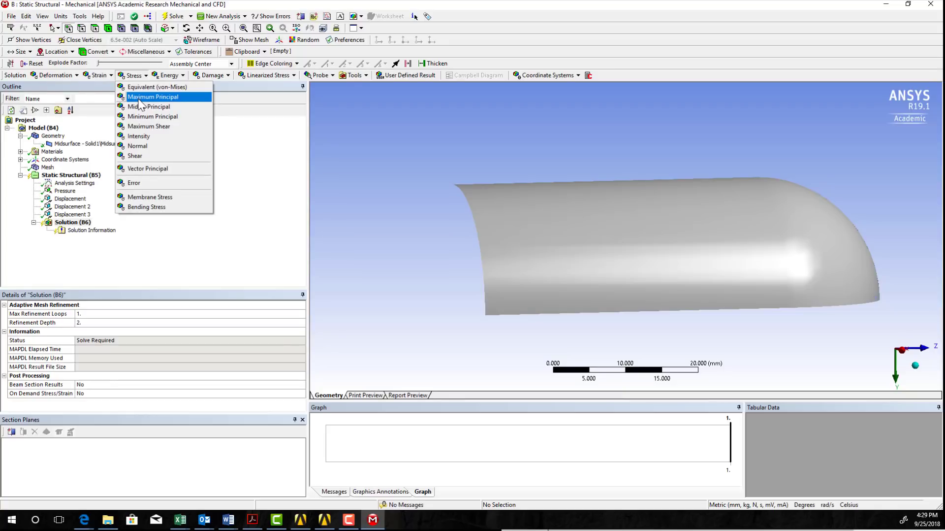
pyautogui.click(140, 97)
pyautogui.click(132, 74)
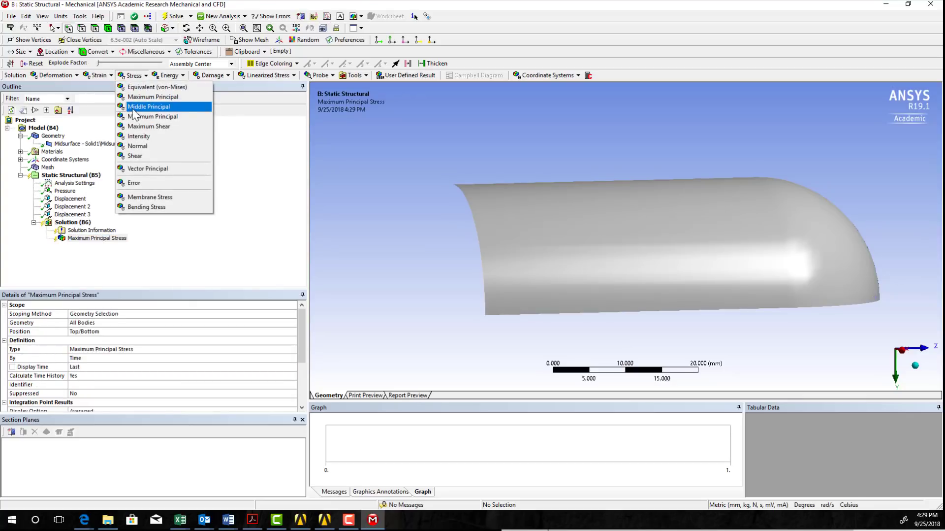
pyautogui.click(133, 109)
pyautogui.click(126, 75)
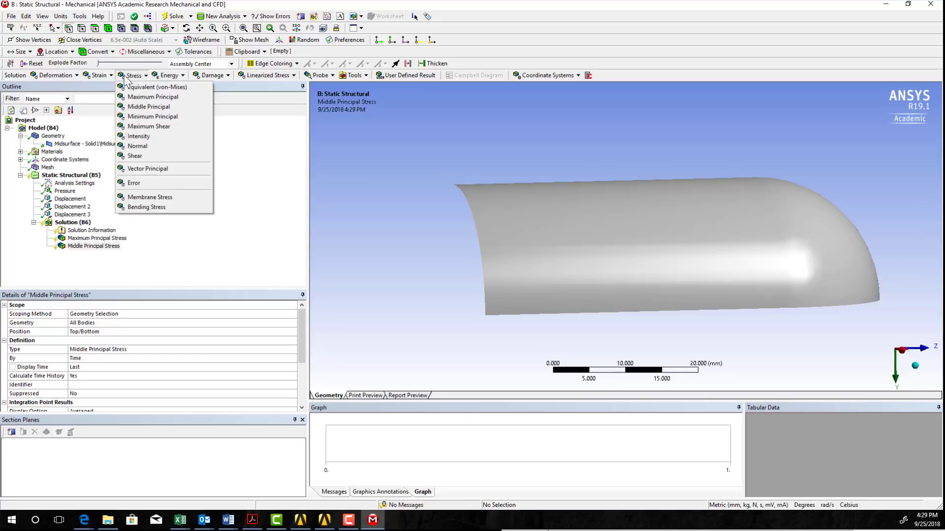
pyautogui.click(132, 117)
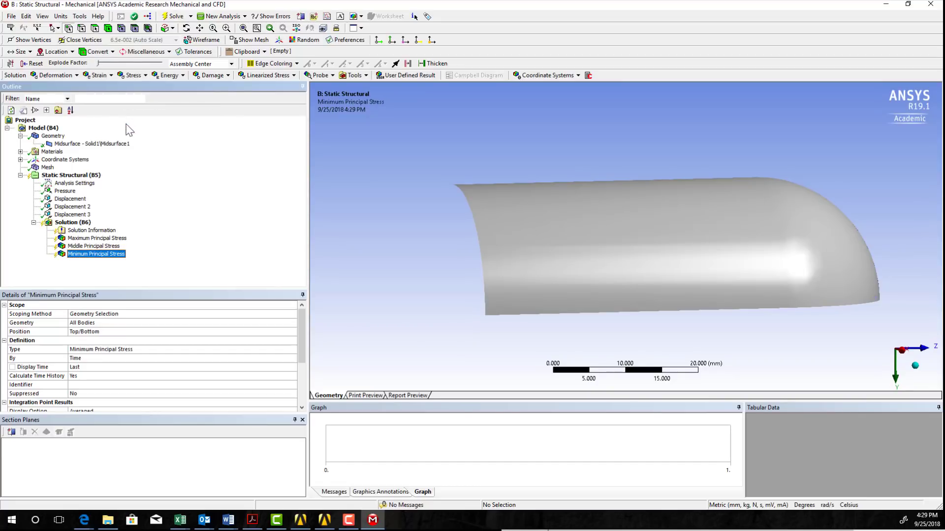
# Add Equivalent (von-Mises) Stress and Total Deformation results to the solution.
pyautogui.click(130, 75)
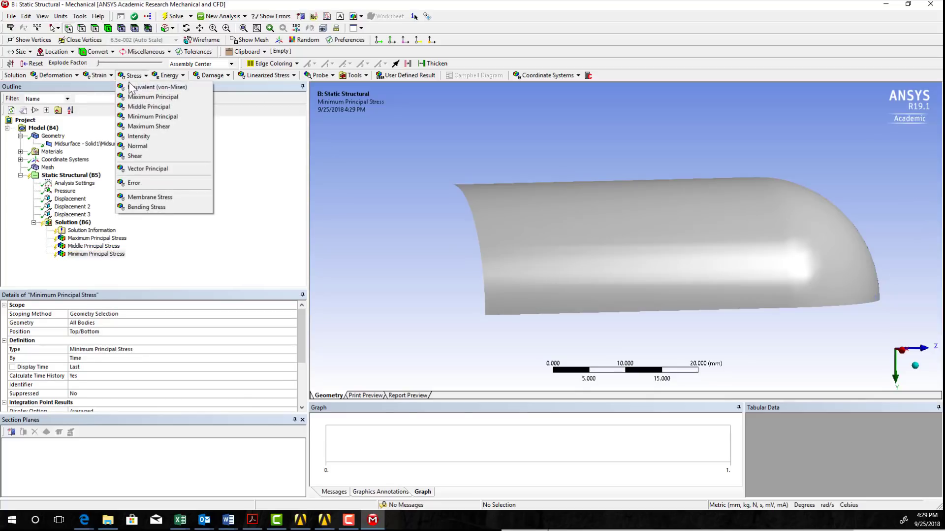
pyautogui.click(132, 88)
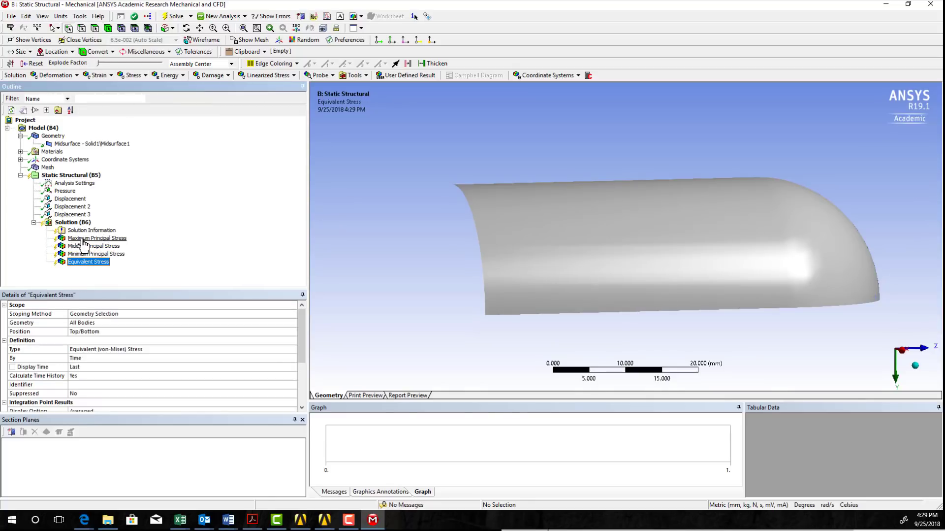
pyautogui.click(132, 75)
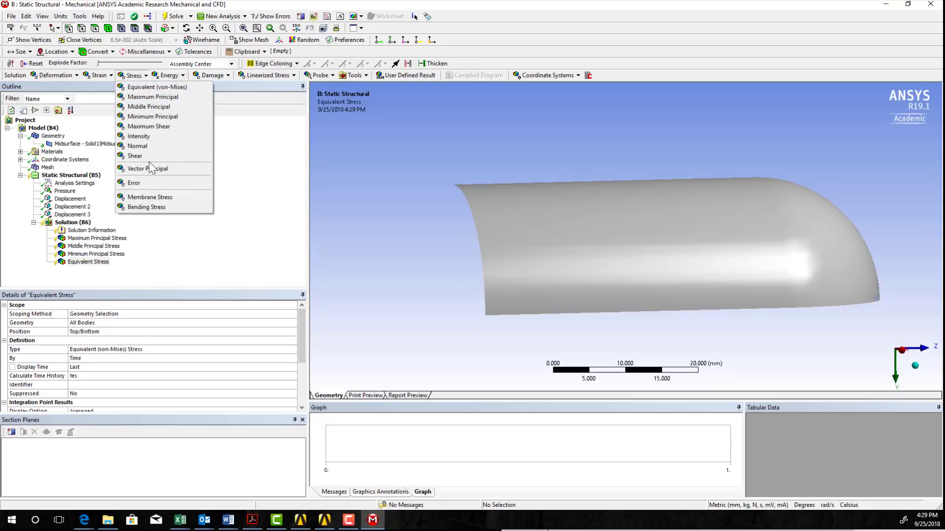
pyautogui.click(100, 76)
pyautogui.click(100, 77)
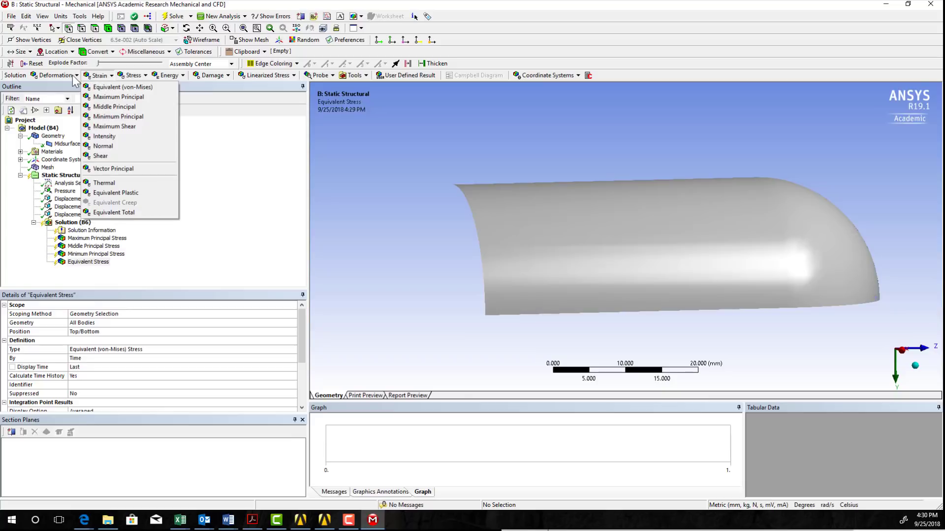
pyautogui.click(74, 77)
pyautogui.click(74, 77)
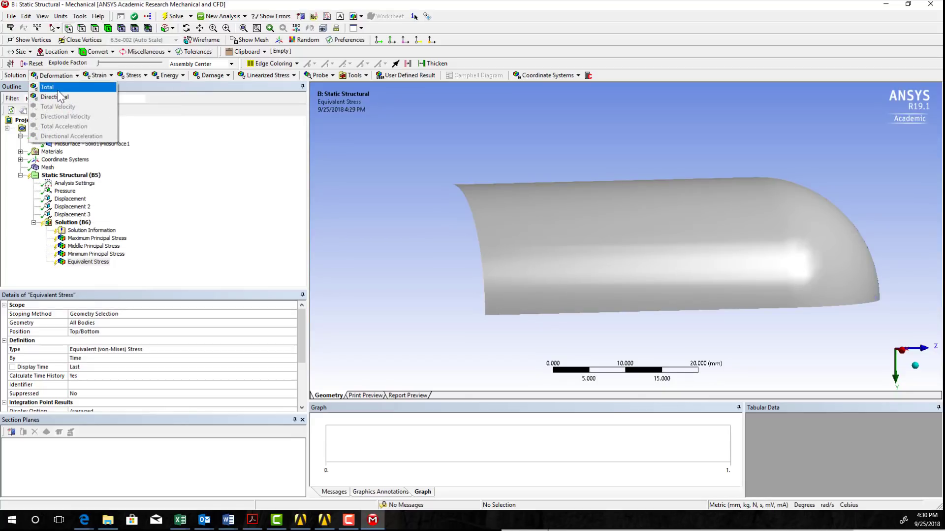
pyautogui.click(58, 90)
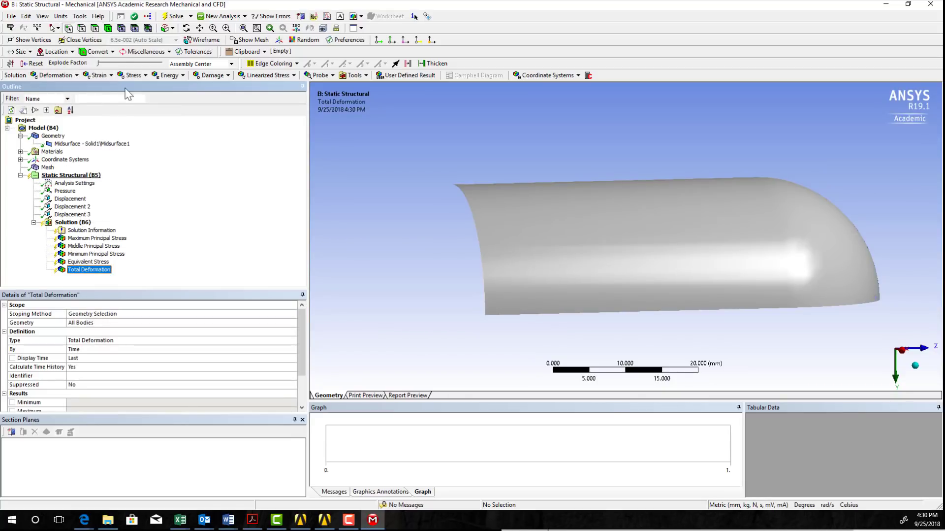
# Solve the static structural analysis and inspect the Maximum Principal Stress contour around the vessel.
pyautogui.click(173, 16)
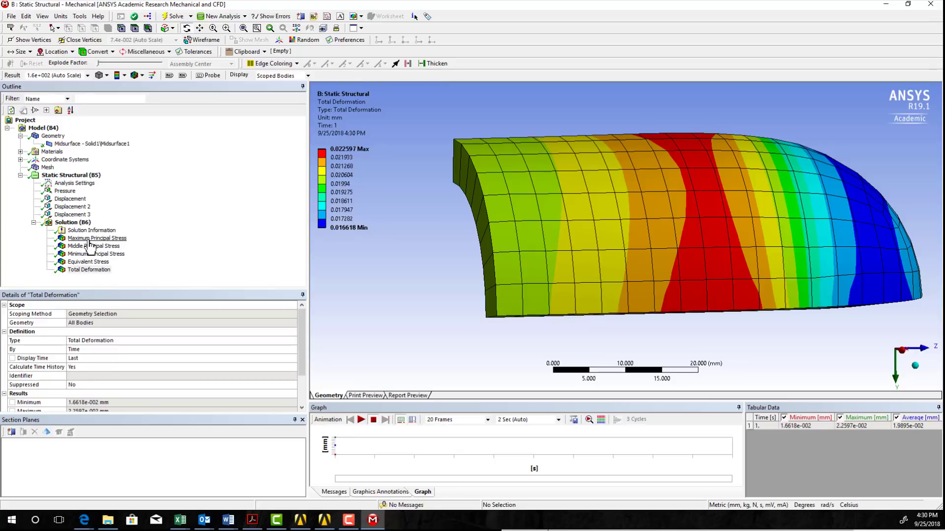
pyautogui.click(82, 241)
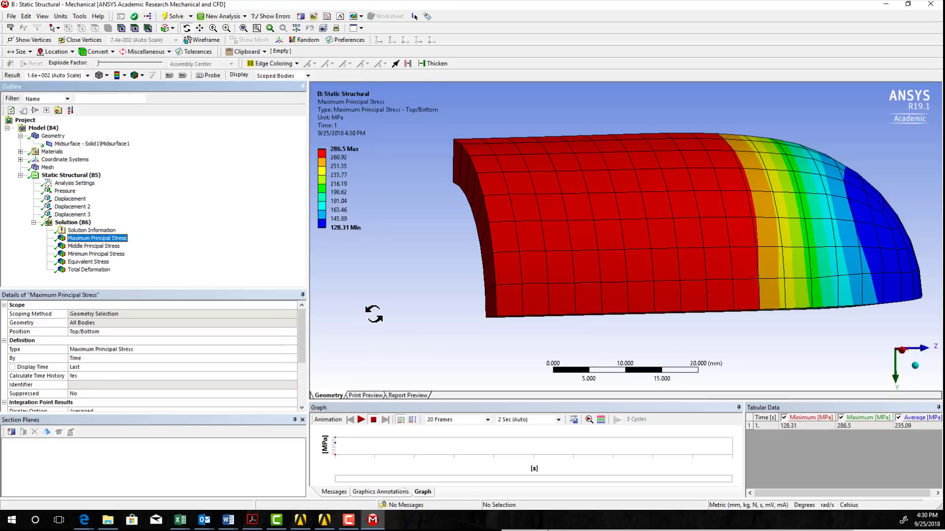
pyautogui.moveTo(375, 316); pyautogui.dragTo(545, 275)
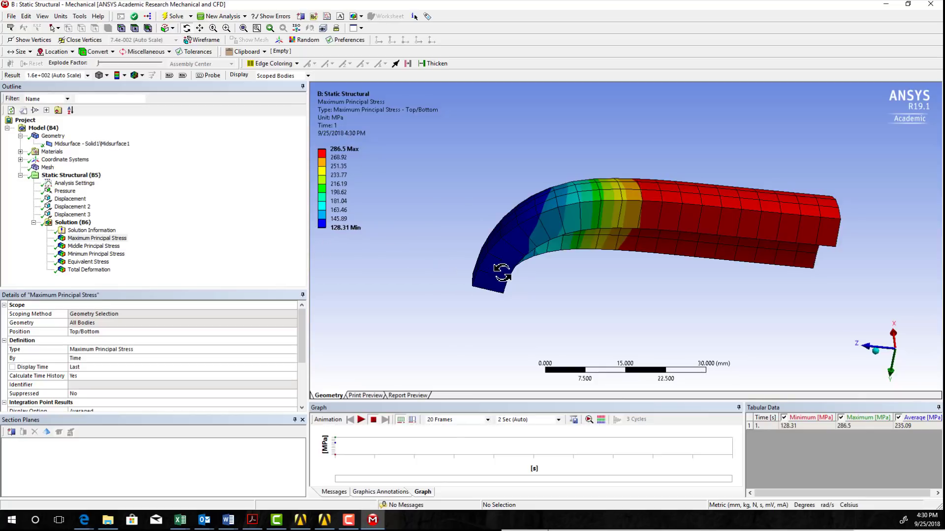
# Examine the Middle Principal Stress contour from the inner side of the vessel, and display the Minimum Principal Stress.
pyautogui.click(112, 246)
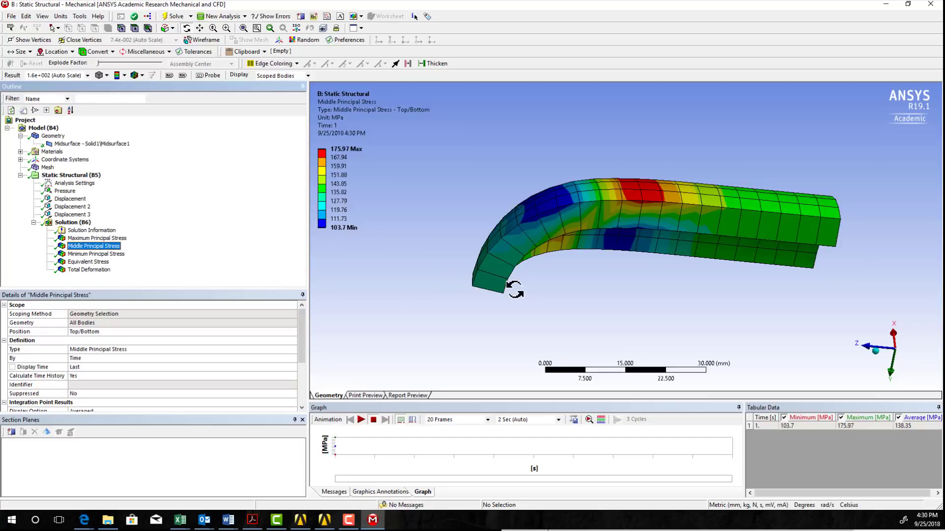
pyautogui.moveTo(492, 200); pyautogui.dragTo(815, 201)
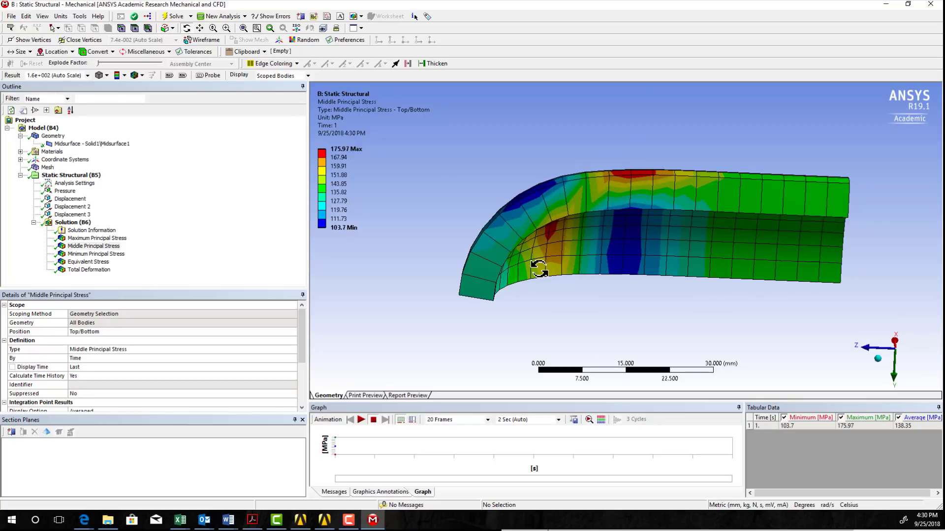
pyautogui.click(89, 255)
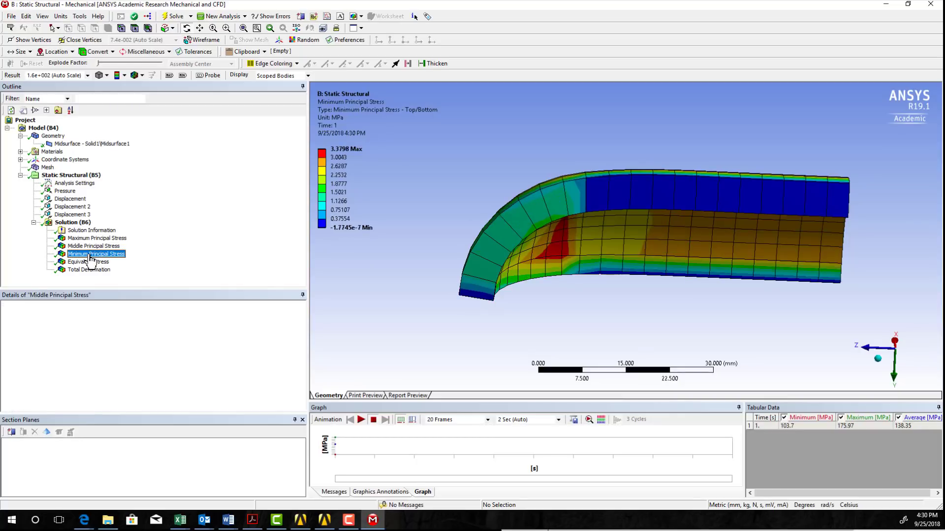
# Examine the Minimum Principal Stress contour on the outer and inner sides of the vessel.
pyautogui.moveTo(465, 227); pyautogui.dragTo(528, 255)
pyautogui.moveTo(676, 186); pyautogui.dragTo(656, 256)
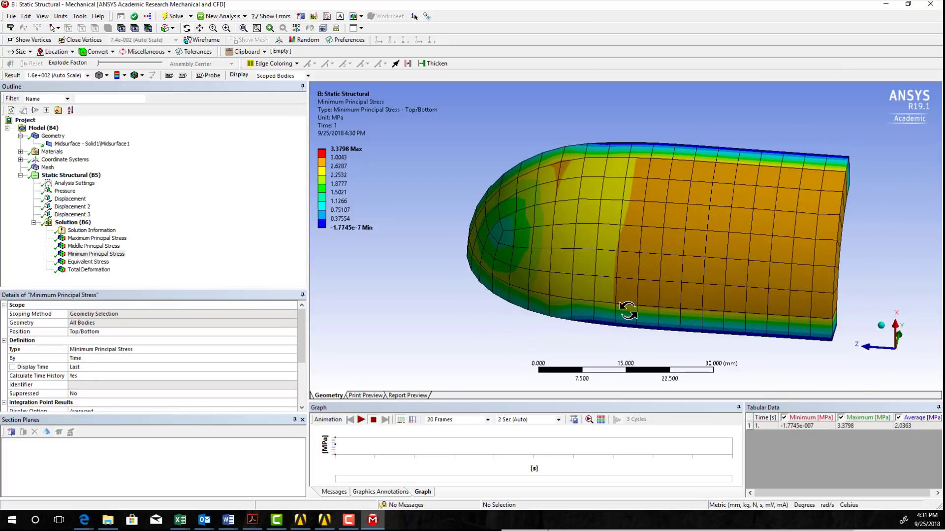
pyautogui.moveTo(591, 235); pyautogui.dragTo(611, 187)
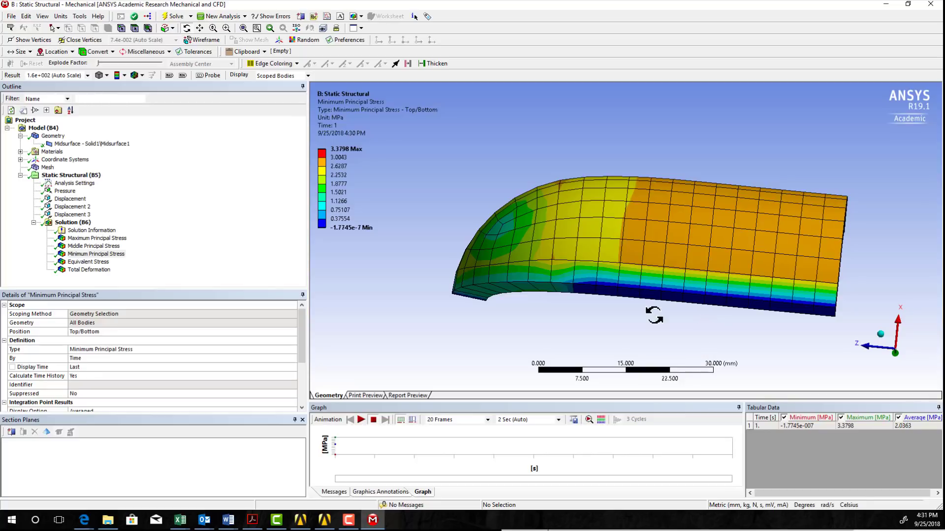
pyautogui.moveTo(645, 314); pyautogui.dragTo(633, 274)
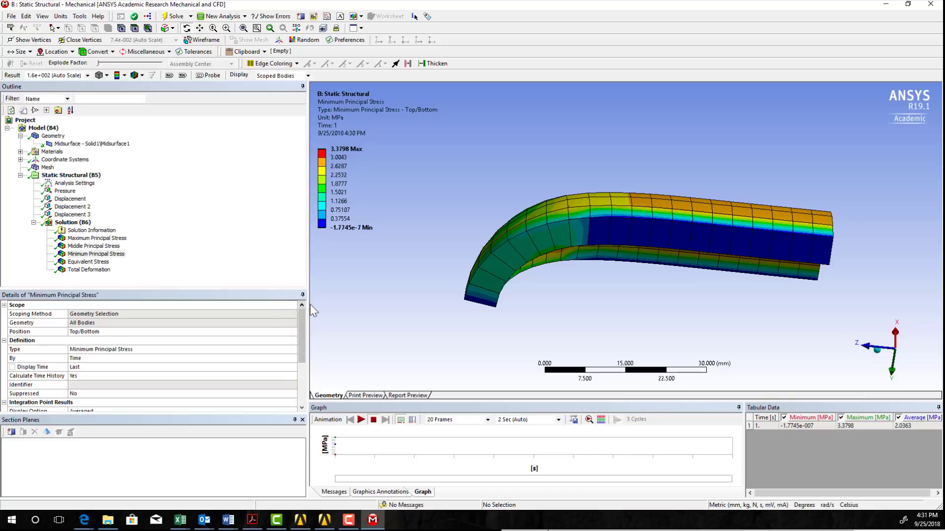
# Parameterize the minimum, maximum and average values of the Maximum Principal Stress result as outputs.
pyautogui.click(98, 239)
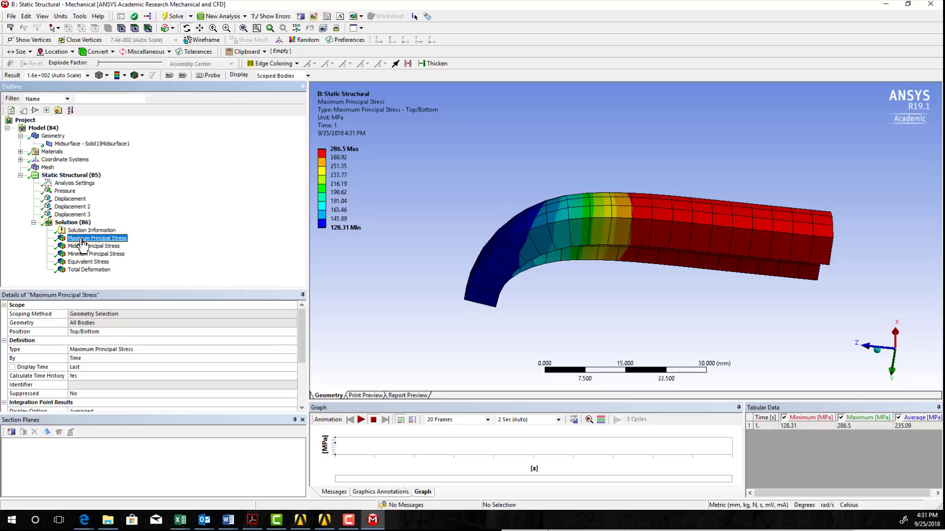
pyautogui.scroll(-3, 76, 389)
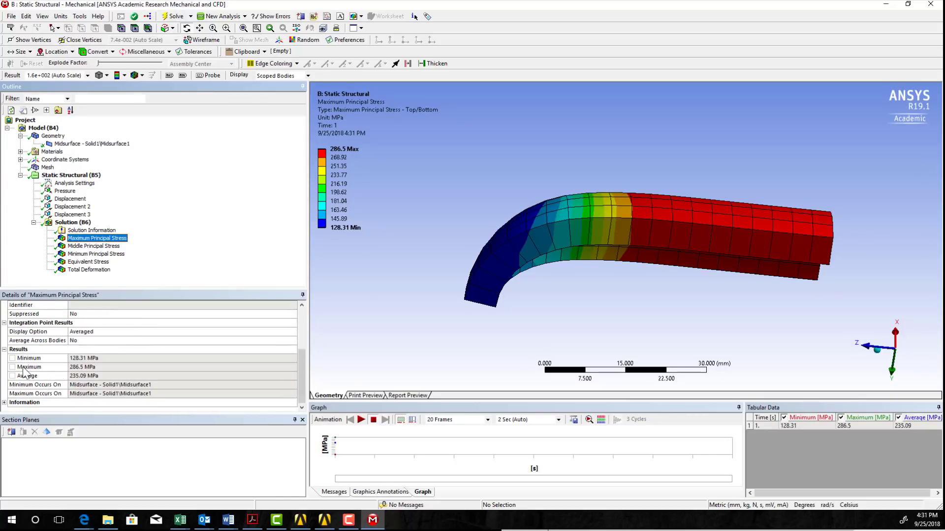
pyautogui.click(12, 358)
pyautogui.click(12, 367)
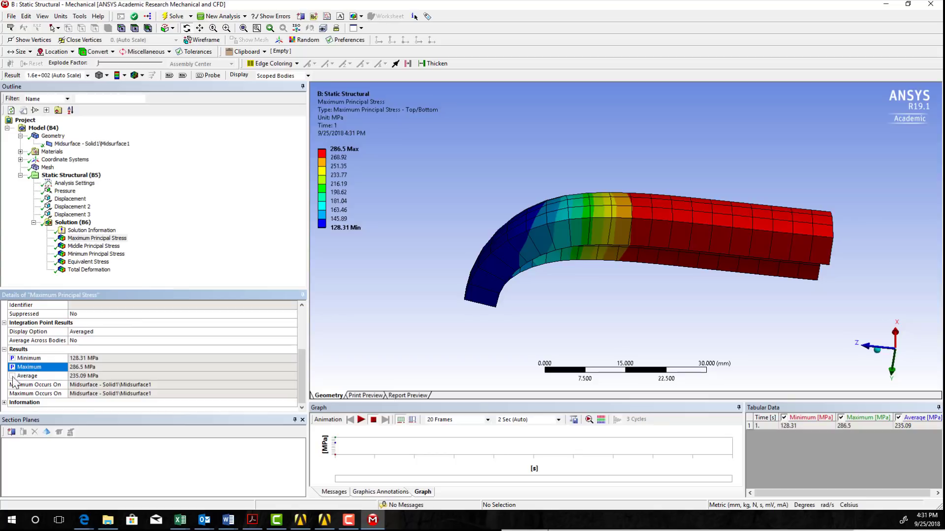
pyautogui.click(13, 376)
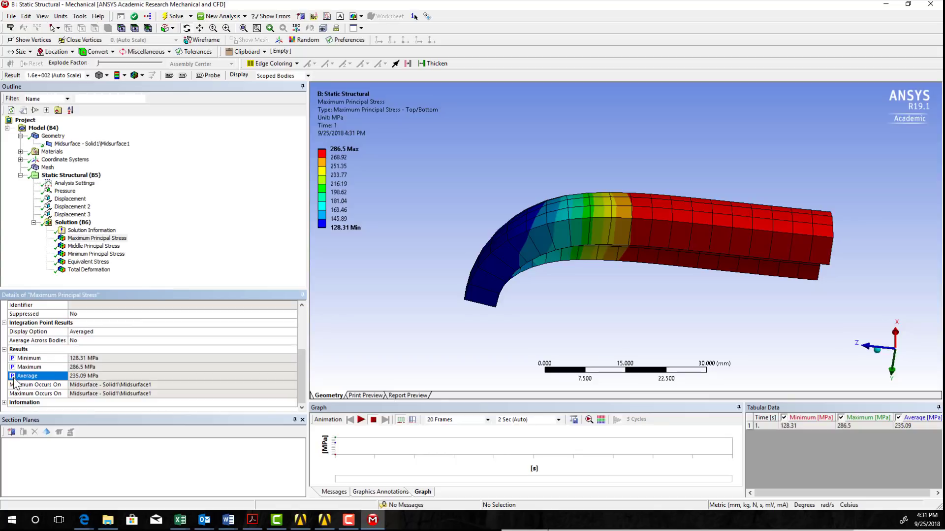
# Make the Middle Principal Stress result's minimum, maximum and average values output parameters.
pyautogui.click(81, 246)
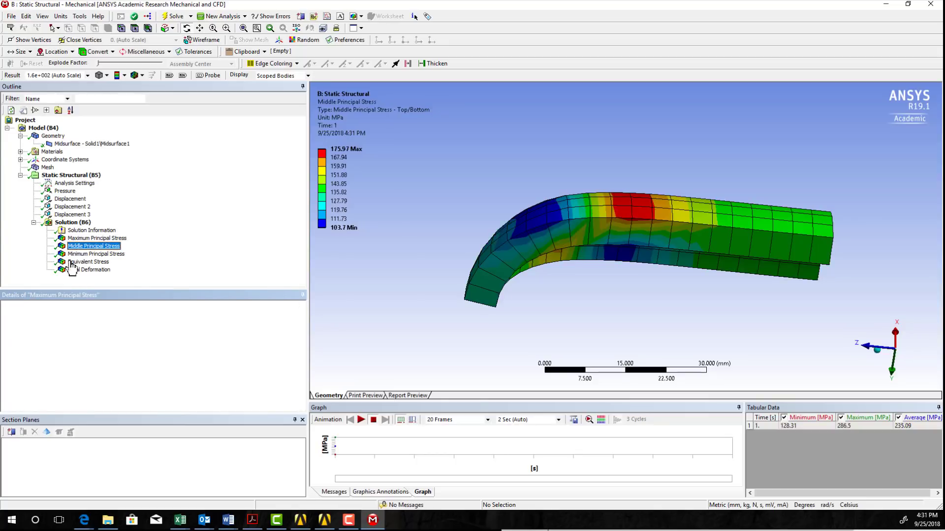
pyautogui.scroll(-3, 11, 361)
pyautogui.click(13, 358)
pyautogui.click(12, 367)
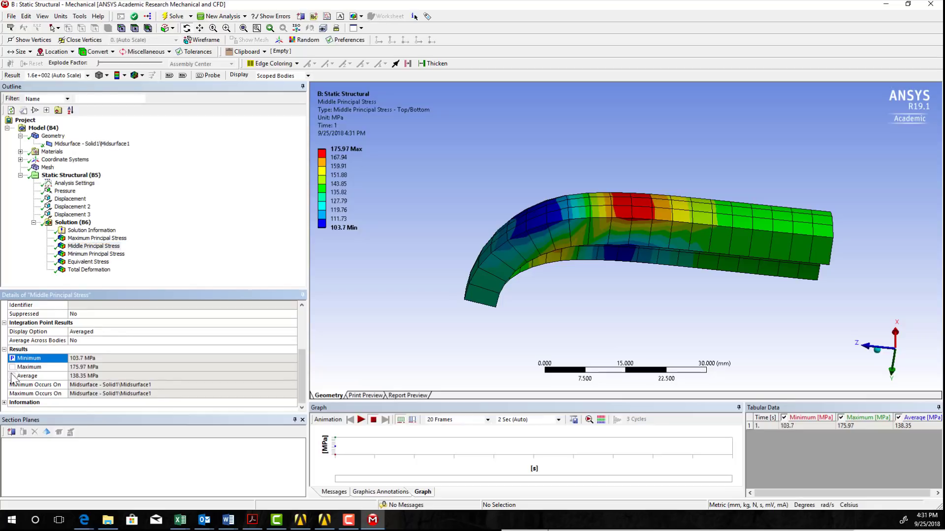
pyautogui.click(12, 376)
# Mark the minimum, maximum and average of the Minimum Principal Stress result as output parameters.
pyautogui.click(76, 255)
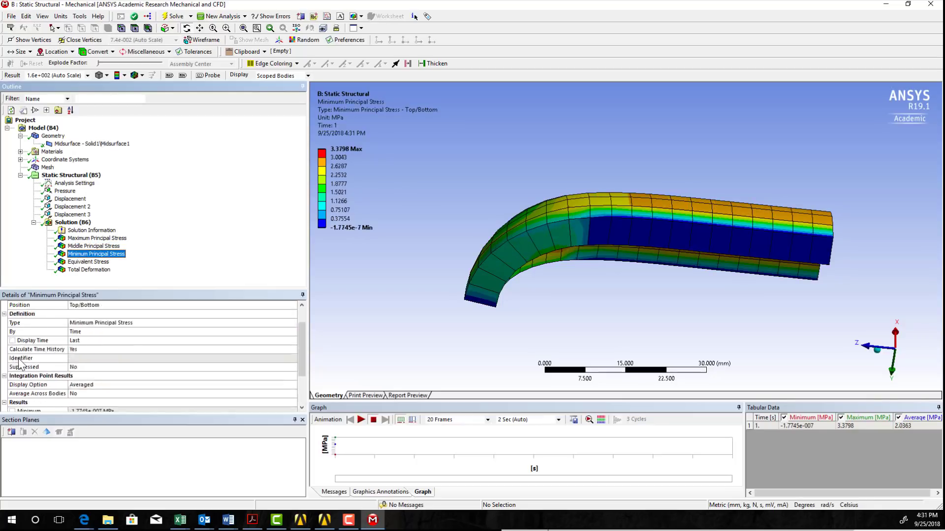
pyautogui.click(12, 358)
pyautogui.click(12, 367)
pyautogui.click(12, 376)
# Set the minimum, maximum and average values of the Equivalent Stress result as output parameters.
pyautogui.click(77, 262)
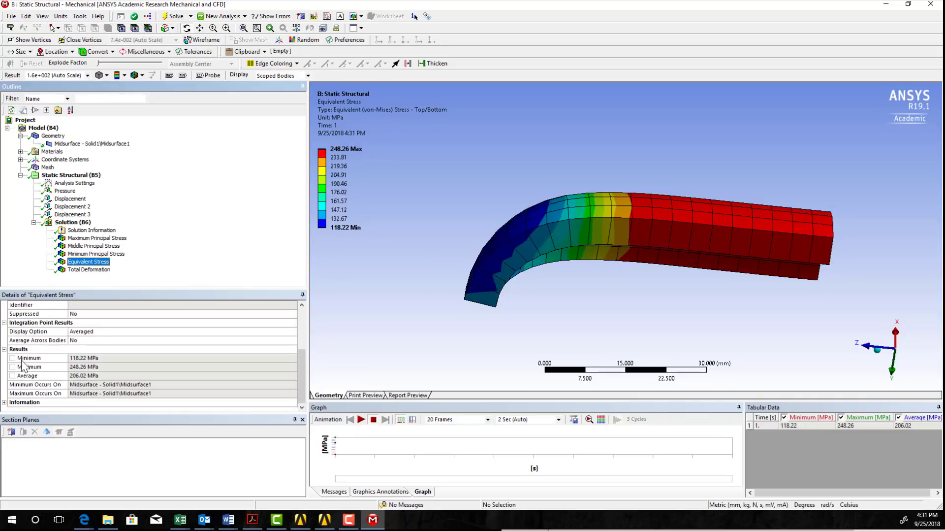
pyautogui.click(12, 358)
pyautogui.click(13, 367)
pyautogui.click(13, 376)
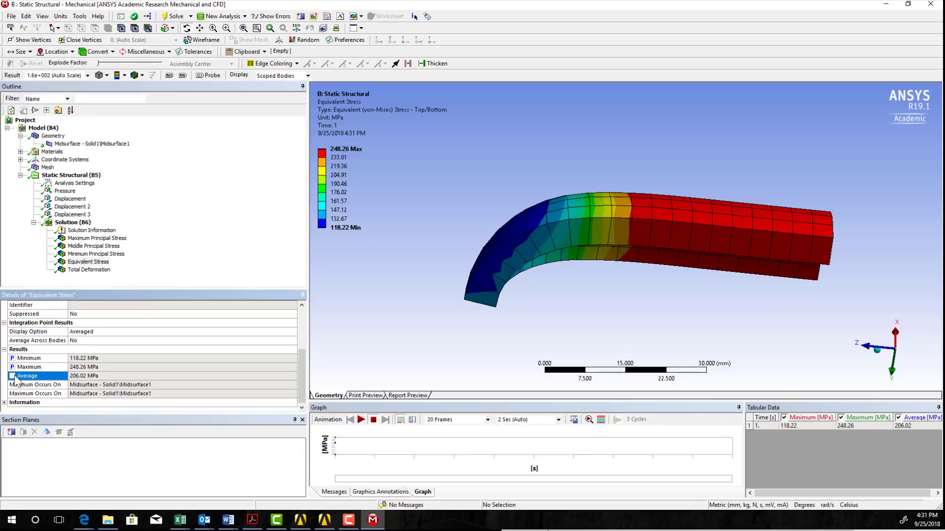
# Switch to the Workbench Parameter Set and review the principal stress output parameters and their values.
pyautogui.click(301, 519)
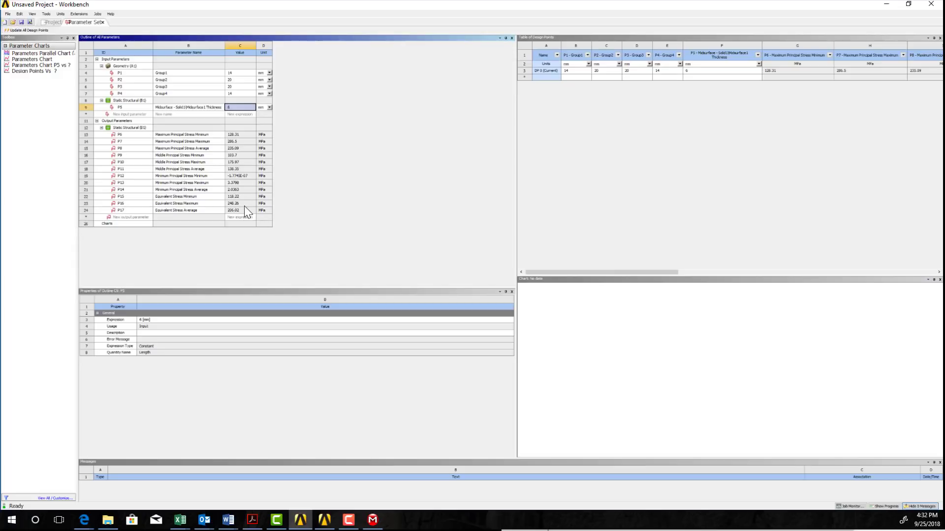
pyautogui.click(213, 175)
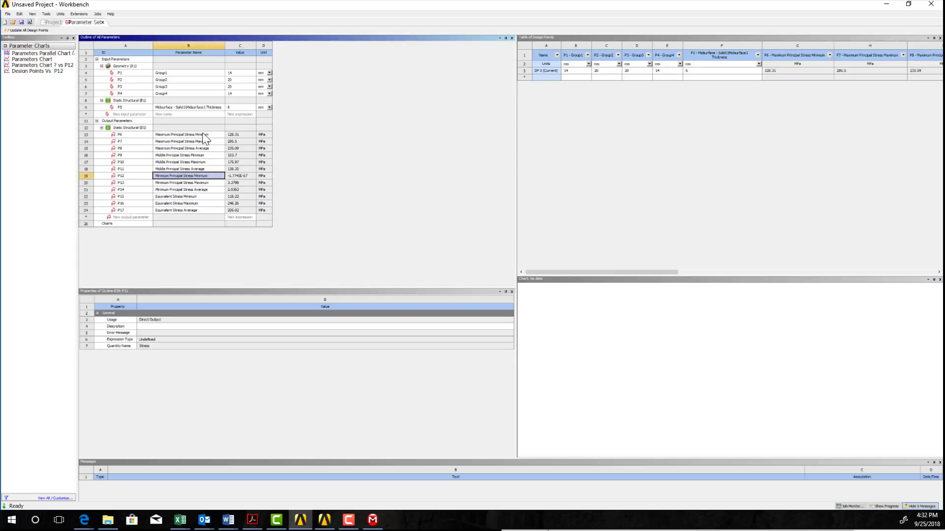
pyautogui.moveTo(202, 133); pyautogui.dragTo(225, 148)
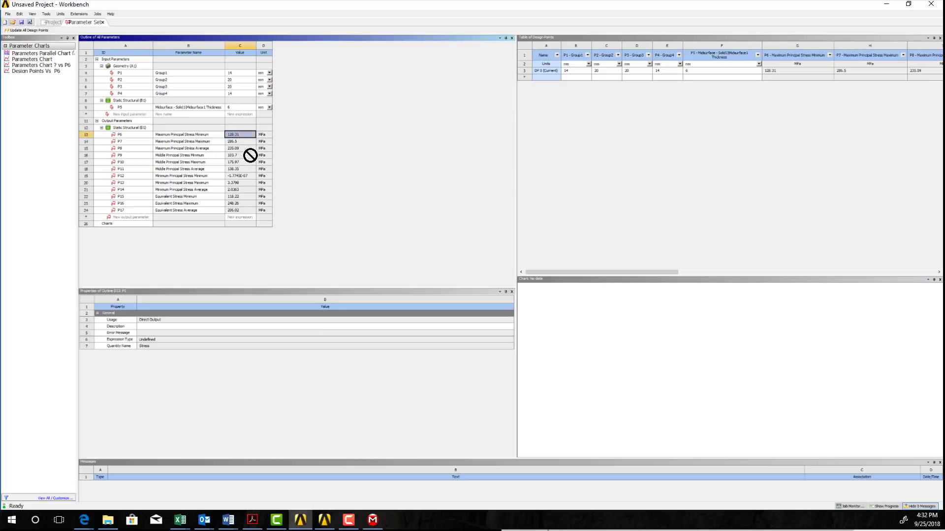